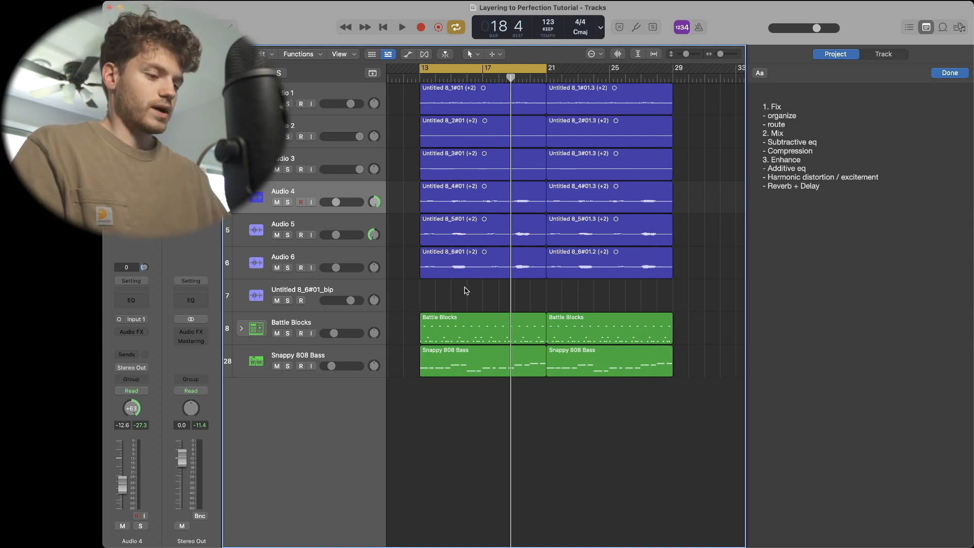
- Open the Mixer to review all channel strips and their plug-ins, then close it
{"action": "key", "text": "x"}
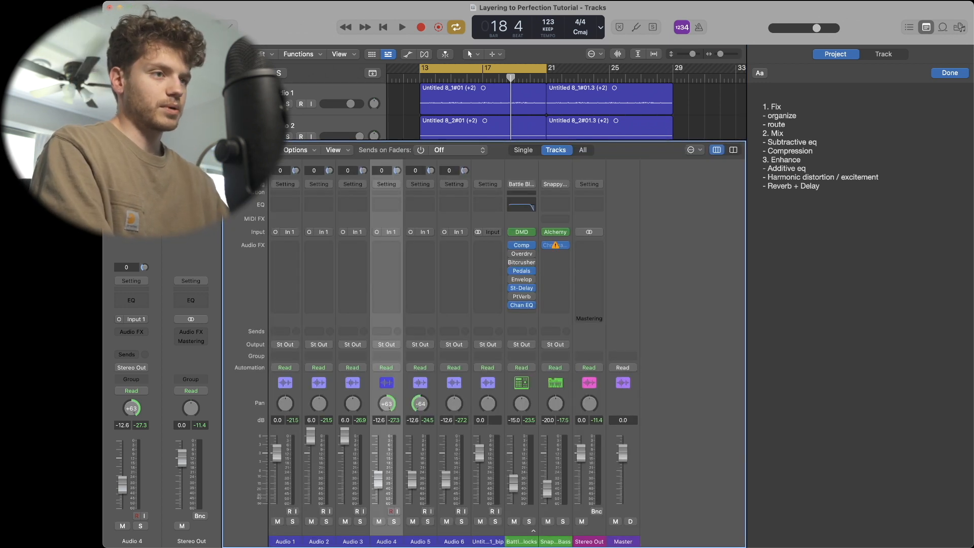
{"action": "key", "text": "i"}
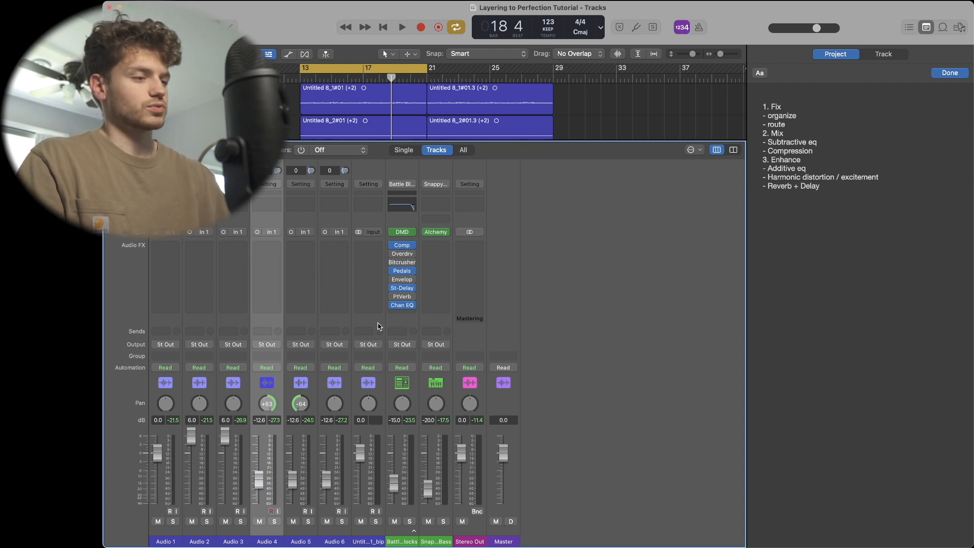
{"action": "key", "text": "x"}
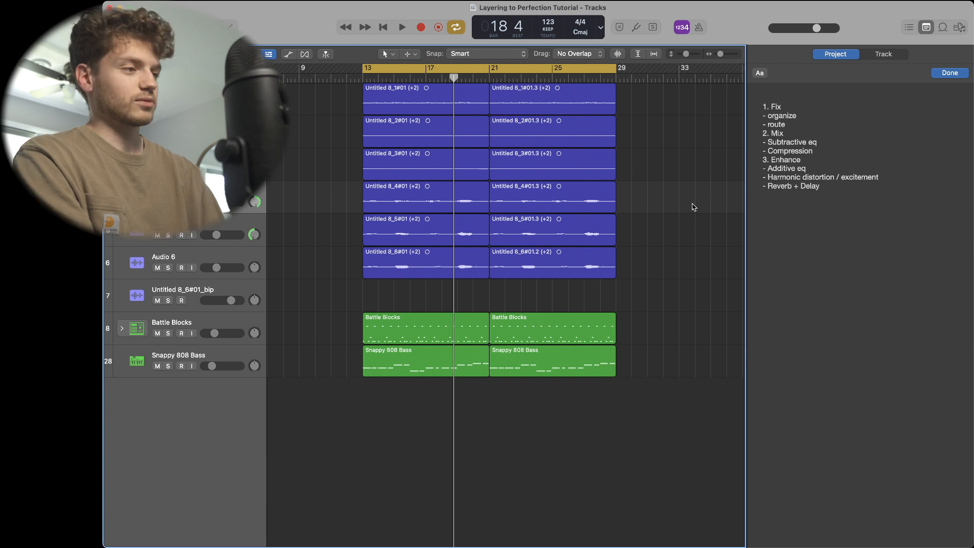
- Open the Battle Blocks region in the Piano Roll to inspect its drum notes
{"action": "double_click", "coordinate": [405, 330]}
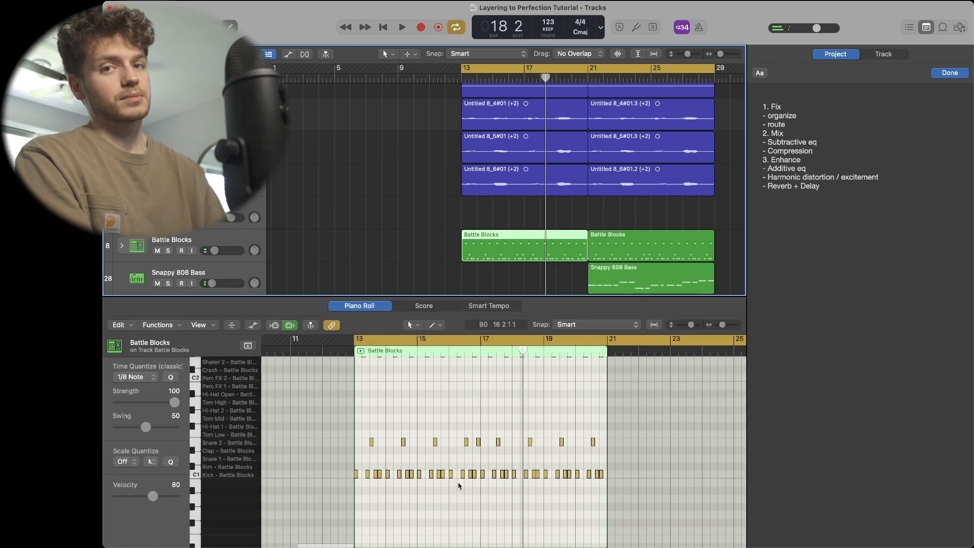
{"action": "scroll", "coordinate": [320, 493], "scroll_direction": "up", "scroll_amount": 2}
{"action": "left_click_drag", "start_coordinate": [312, 512], "coordinate": [611, 513]}
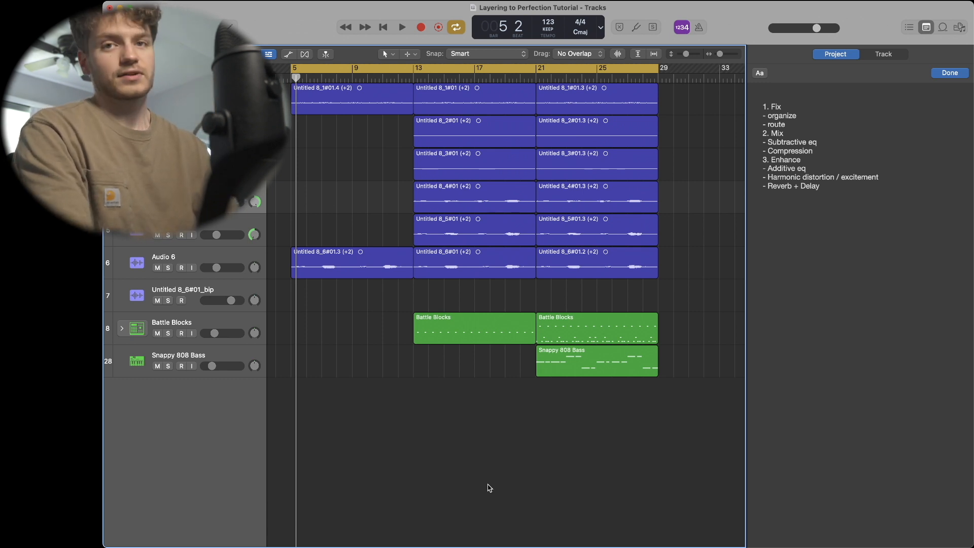
- Extend the cycle range to about bar 31 and play back the arrangement
{"action": "key", "text": "space"}
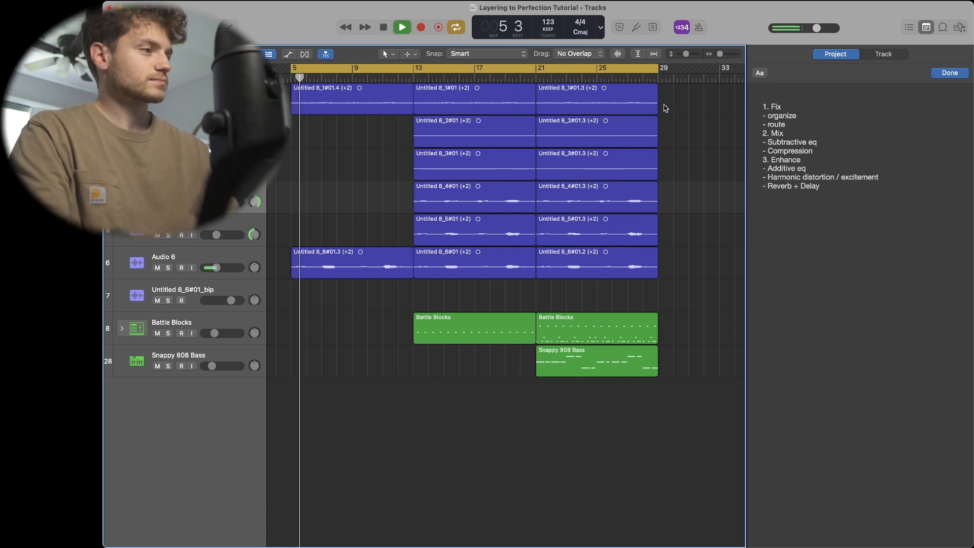
{"action": "left_click_drag", "start_coordinate": [657, 70], "coordinate": [696, 69]}
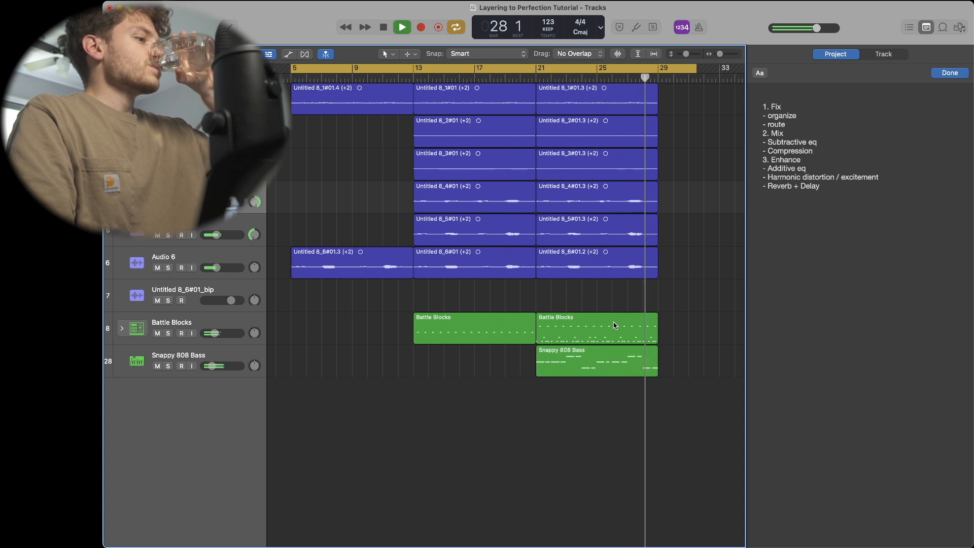
{"action": "key", "text": "space"}
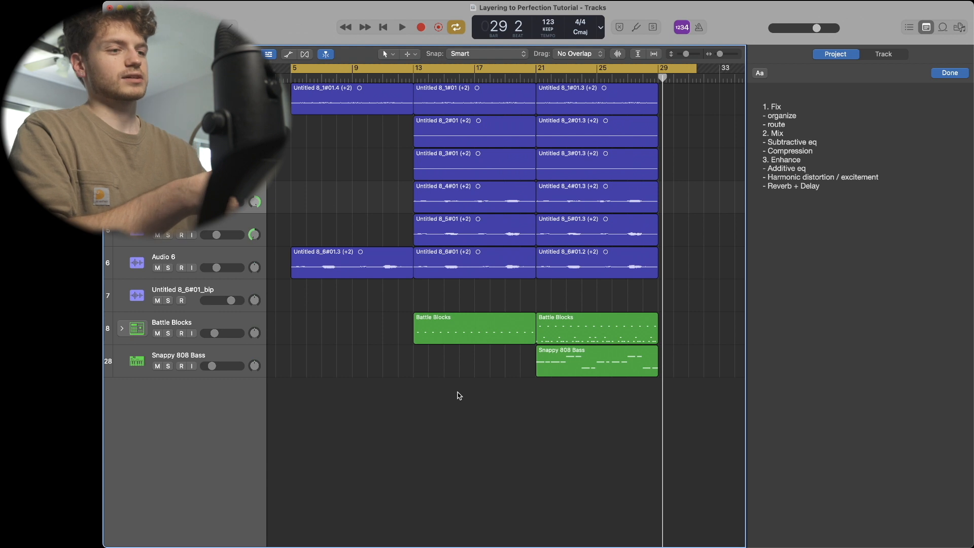
- Select the Snappy 808 Bass track and turn off cycle mode
{"action": "left_click", "coordinate": [197, 353]}
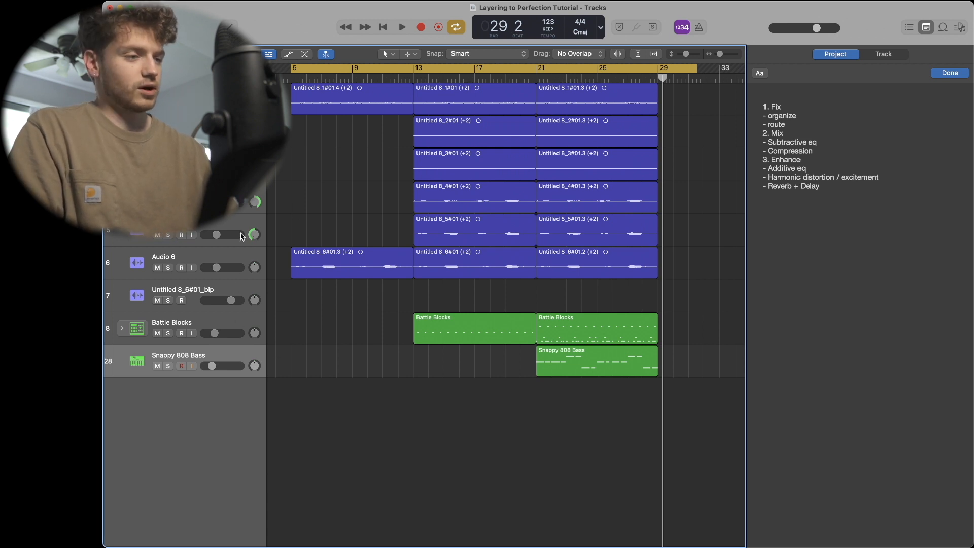
{"action": "scroll", "coordinate": [355, 328], "scroll_direction": "left", "scroll_amount": 2}
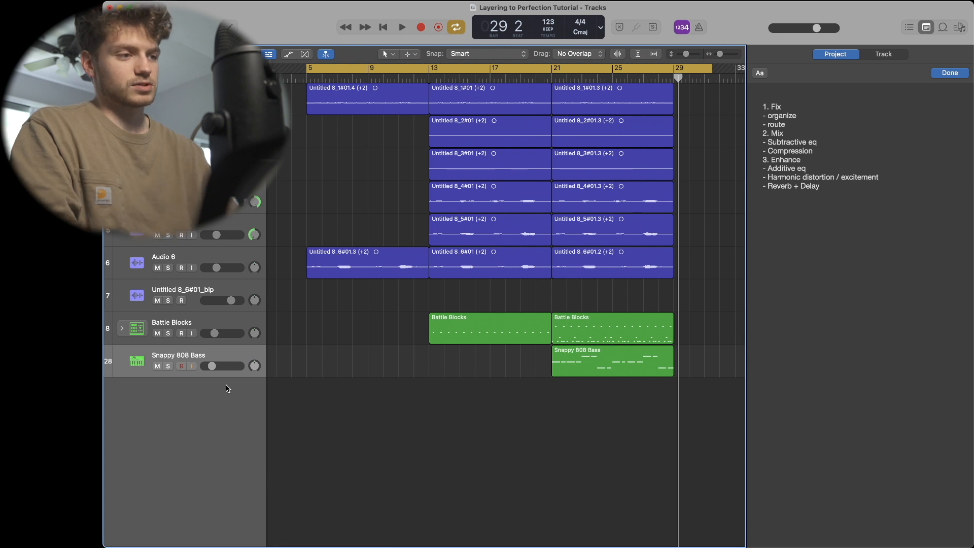
{"action": "scroll", "coordinate": [458, 394], "scroll_direction": "right", "scroll_amount": 2}
{"action": "scroll", "coordinate": [663, 409], "scroll_direction": "left", "scroll_amount": 2}
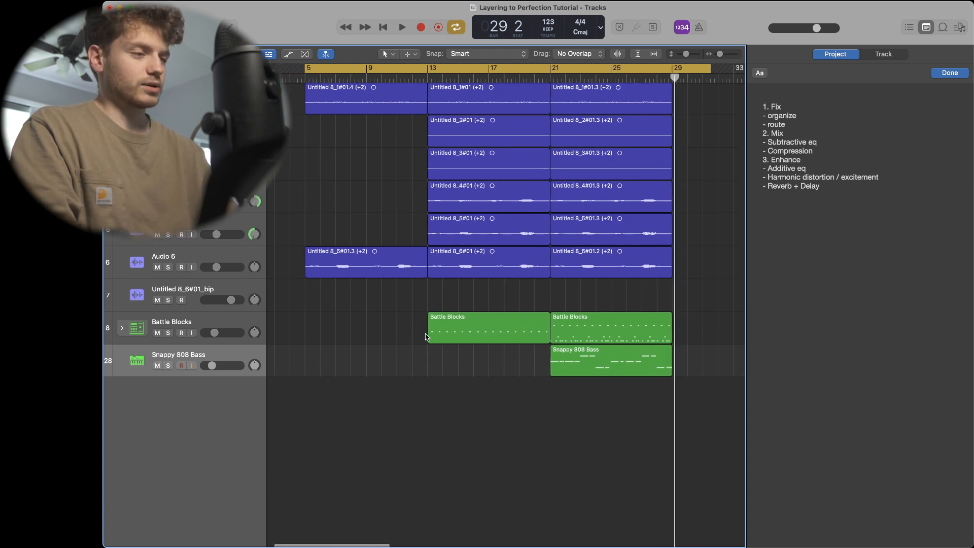
{"action": "key", "text": "c"}
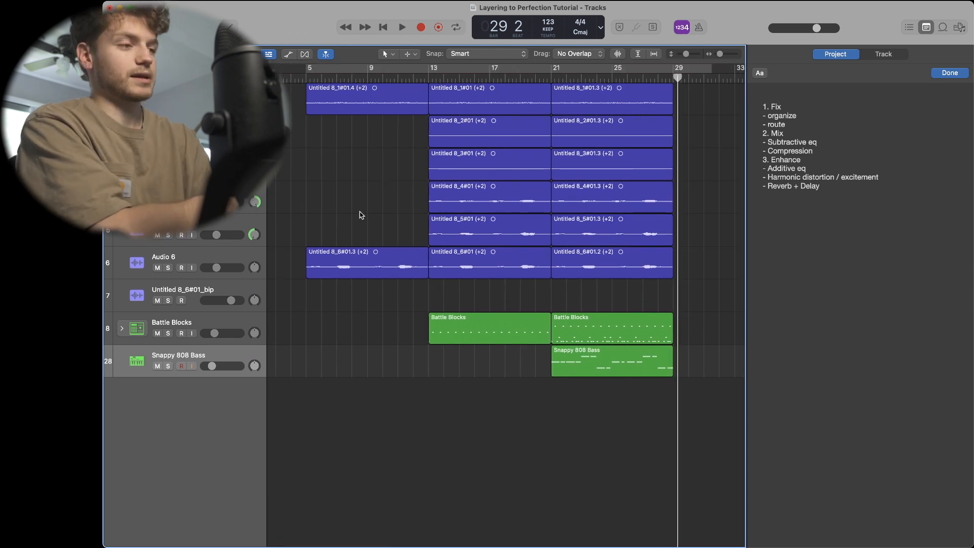
- Rename the Audio 6 track to Vox
{"action": "double_click", "coordinate": [175, 93]}
{"action": "double_click", "coordinate": [175, 158]}
{"action": "double_click", "coordinate": [175, 191]}
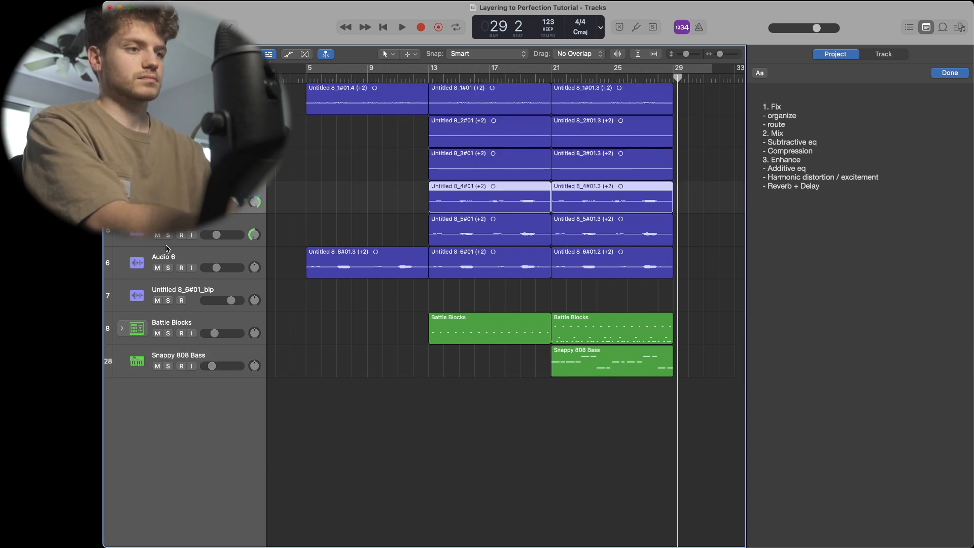
{"action": "double_click", "coordinate": [165, 256]}
{"action": "type", "text": "Vox"}
- Rename the Battle Blocks track to Drums and the Snappy 808 Bass track to 808
{"action": "double_click", "coordinate": [172, 322]}
{"action": "type", "text": "Drums"}
{"action": "double_click", "coordinate": [175, 354]}
{"action": "type", "text": "808"}
{"action": "key", "text": "Return"}
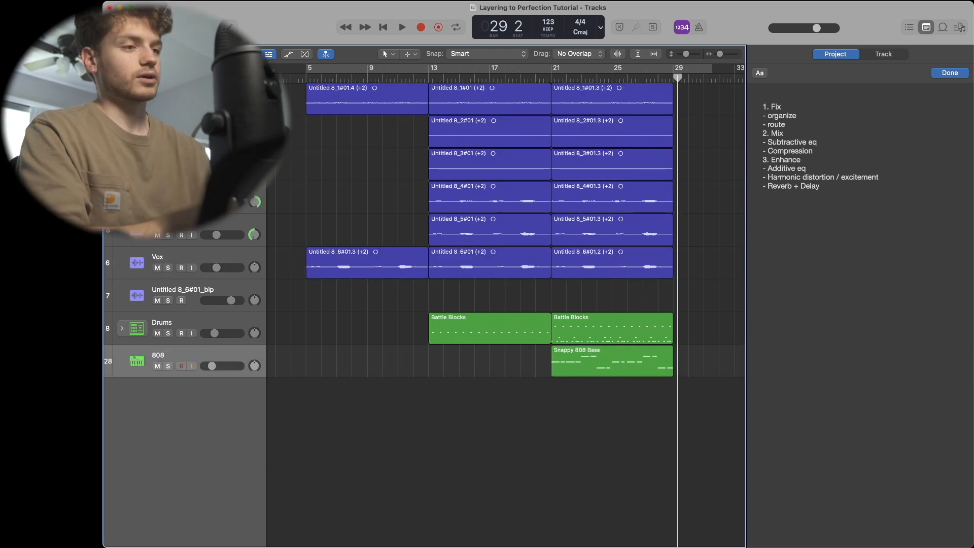
- Color the Audio 4, Audio 5 and Vox tracks and all their regions magenta
{"action": "left_click", "coordinate": [235, 206]}
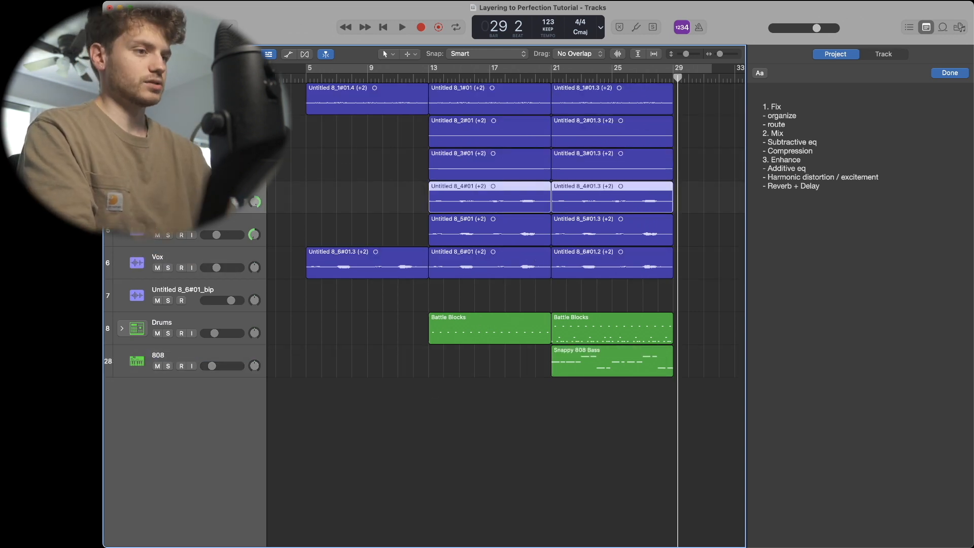
{"action": "left_click", "coordinate": [226, 257], "text": "shift"}
{"action": "right_click", "coordinate": [218, 190]}
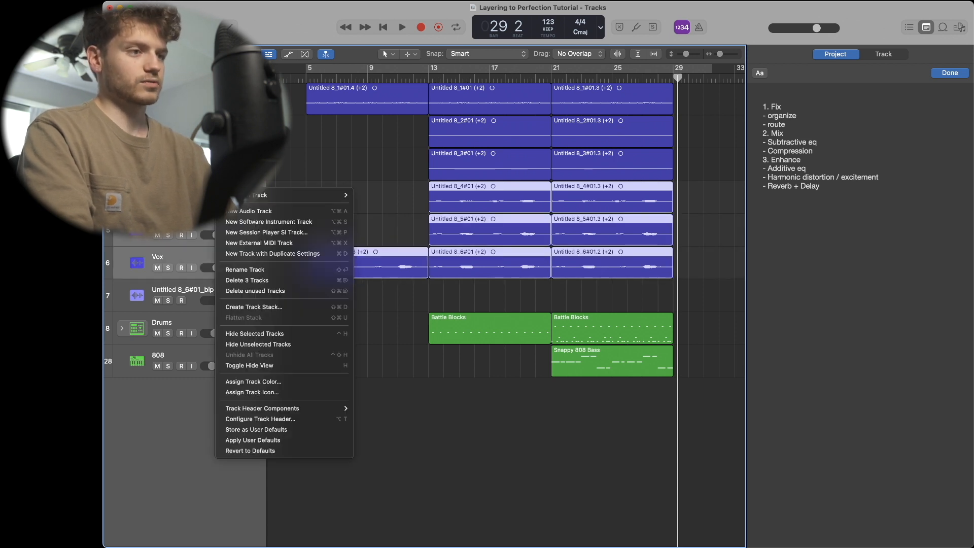
{"action": "left_click", "coordinate": [306, 384]}
{"action": "left_click_drag", "start_coordinate": [219, 490], "coordinate": [326, 429]}
{"action": "left_click", "coordinate": [570, 444]}
{"action": "left_click", "coordinate": [558, 445]}
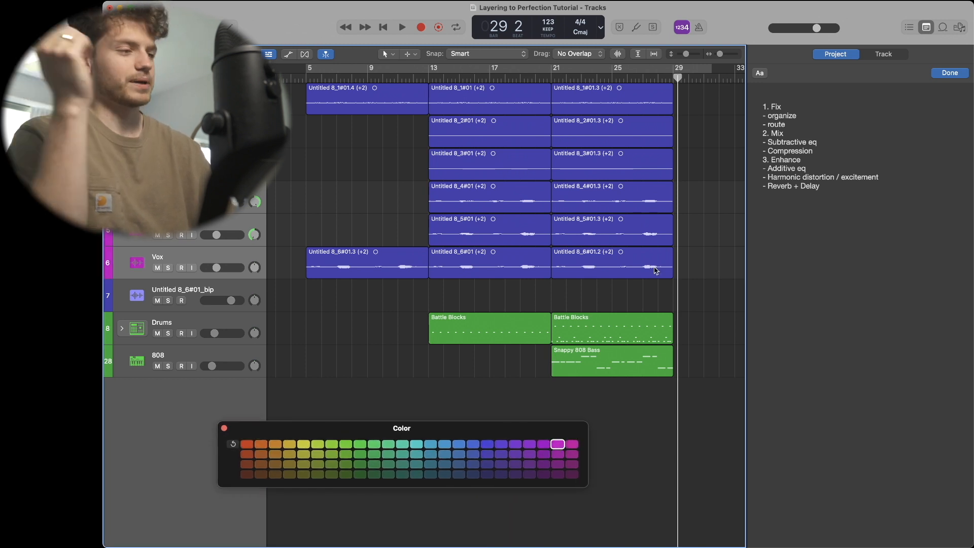
{"action": "left_click_drag", "start_coordinate": [708, 267], "coordinate": [391, 203]}
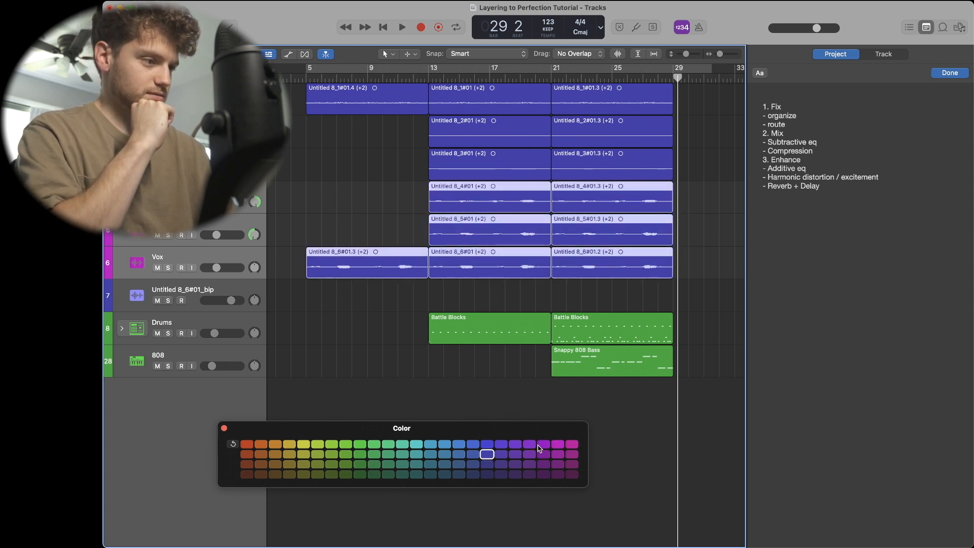
{"action": "left_click", "coordinate": [556, 445]}
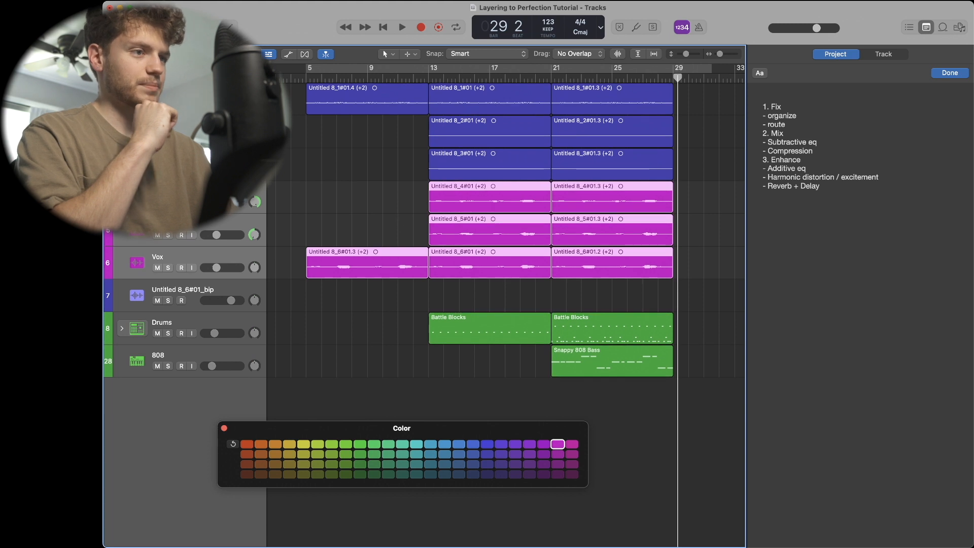
- Color the top three audio tracks and their regions yellow
{"action": "left_click", "coordinate": [203, 158]}
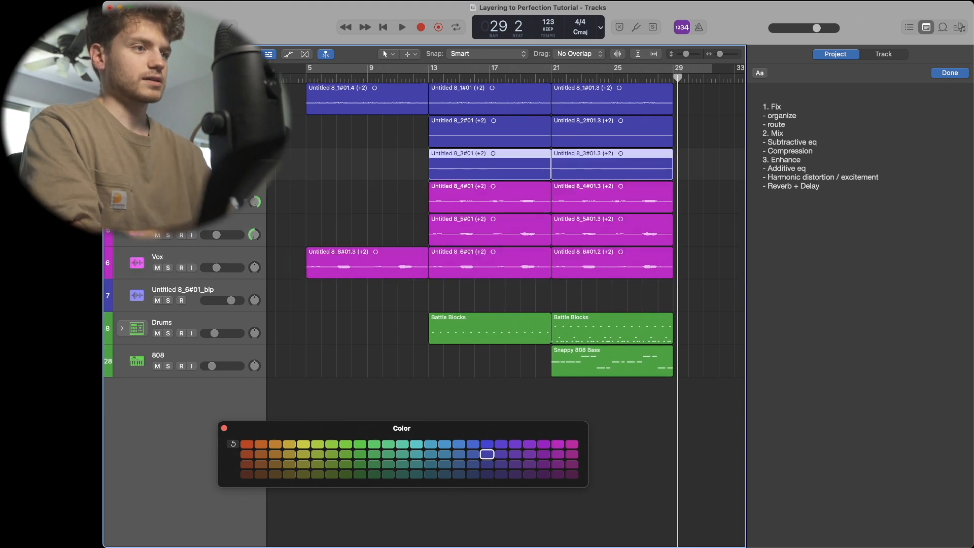
{"action": "left_click", "coordinate": [203, 93], "text": "shift"}
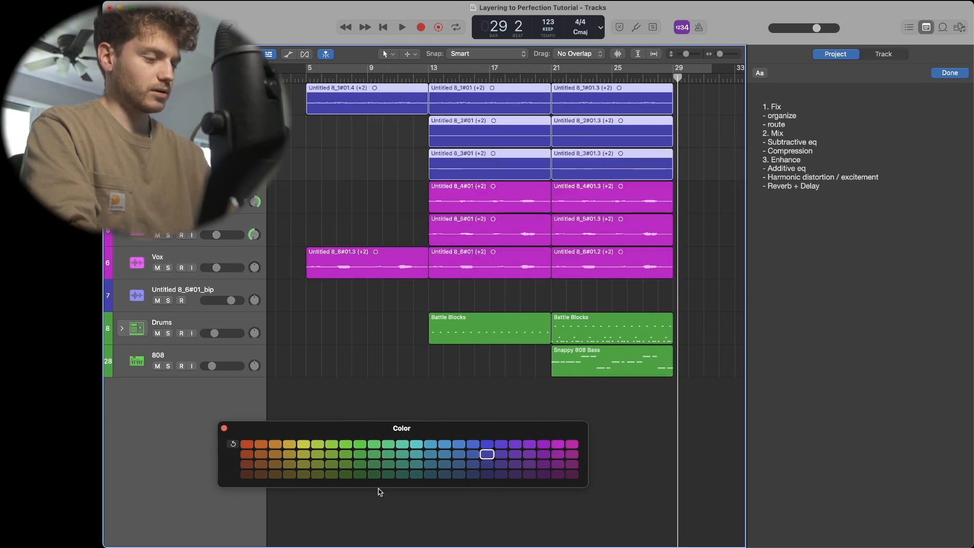
{"action": "left_click", "coordinate": [303, 444]}
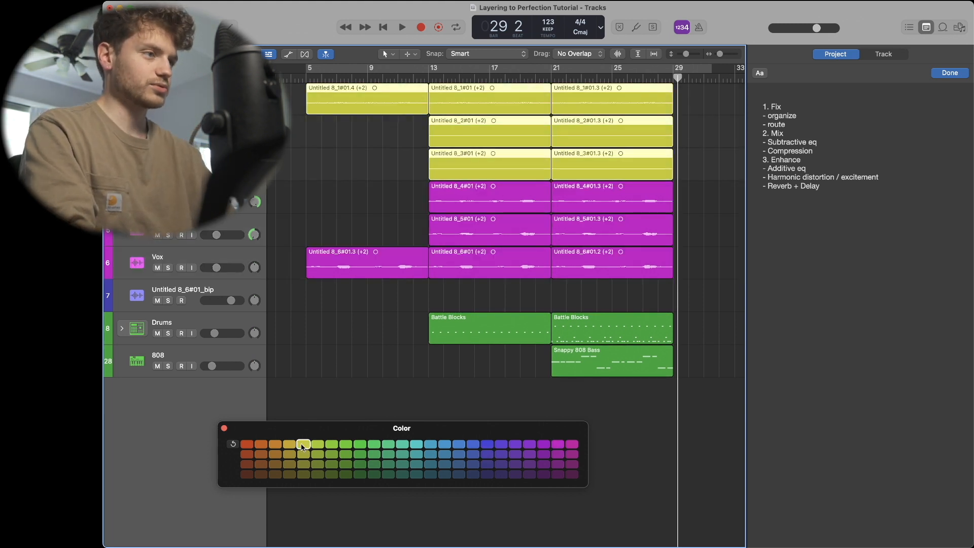
- Color the Drums track and its regions purple
{"action": "left_click", "coordinate": [194, 320]}
{"action": "left_click", "coordinate": [199, 358], "text": "shift"}
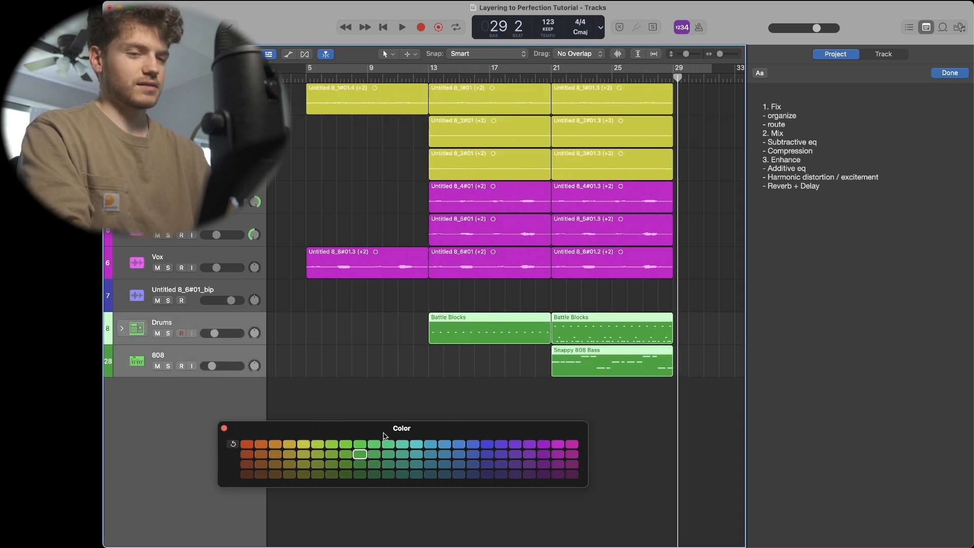
{"action": "left_click", "coordinate": [210, 315]}
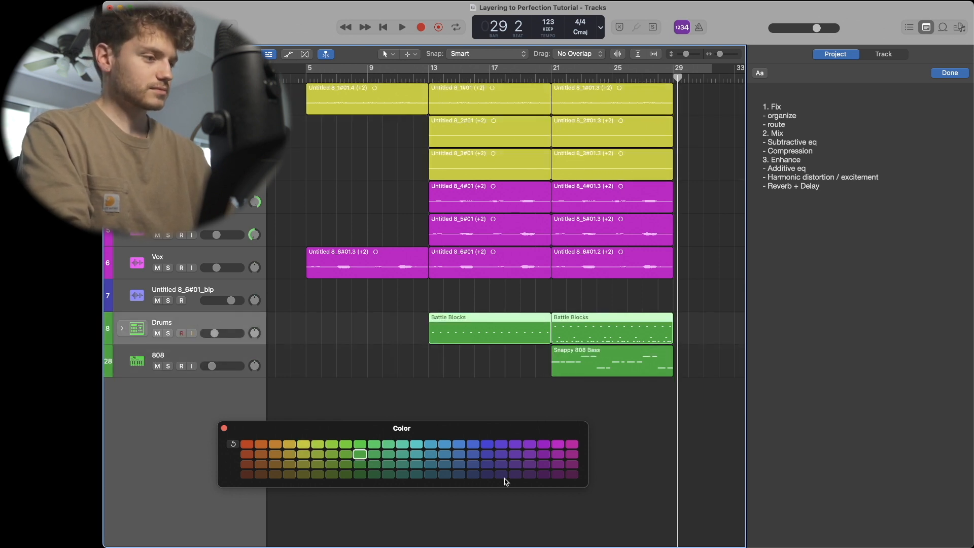
{"action": "left_click", "coordinate": [501, 445]}
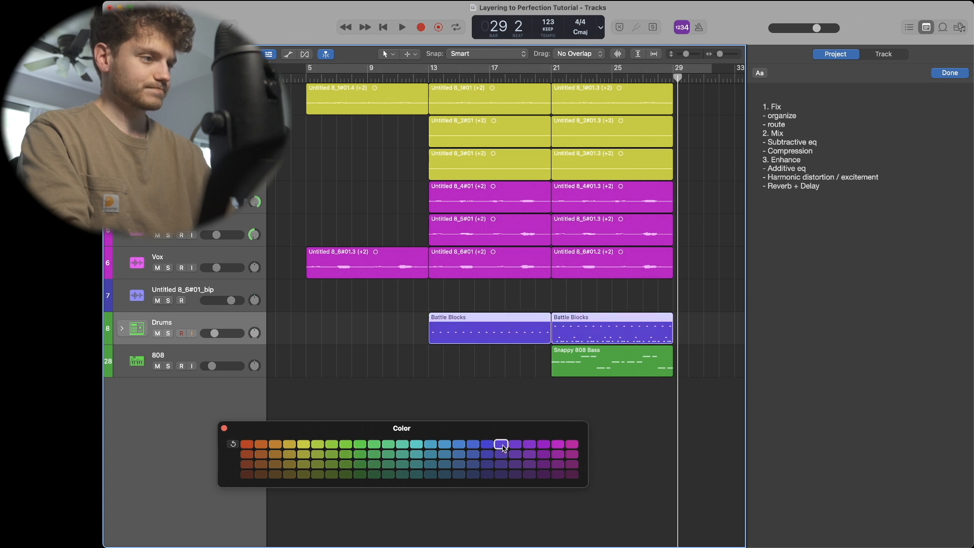
- Color the 808 track and its region teal
{"action": "left_click", "coordinate": [229, 359]}
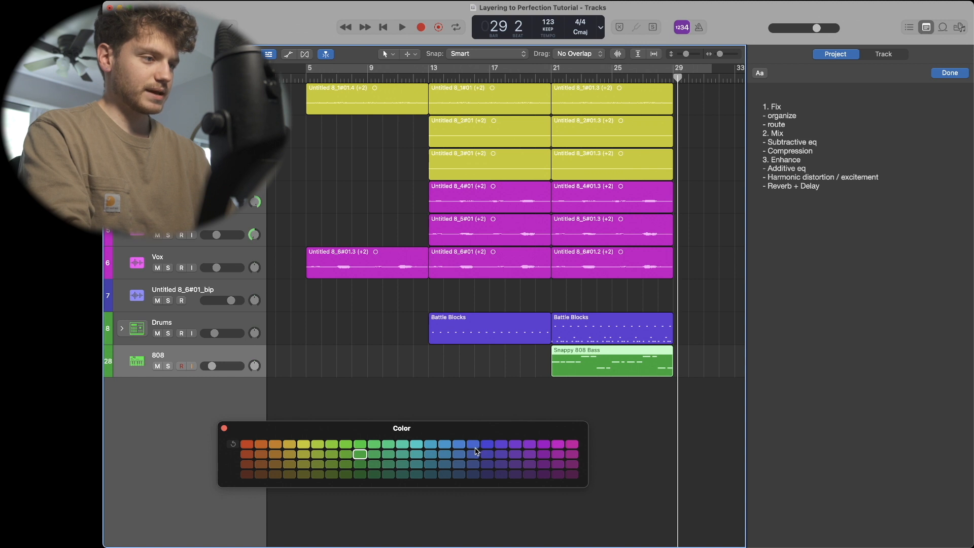
{"action": "left_click", "coordinate": [487, 445]}
{"action": "left_click", "coordinate": [473, 445]}
{"action": "left_click", "coordinate": [458, 445]}
{"action": "left_click", "coordinate": [444, 444]}
{"action": "left_click", "coordinate": [431, 445]}
{"action": "left_click", "coordinate": [416, 445]}
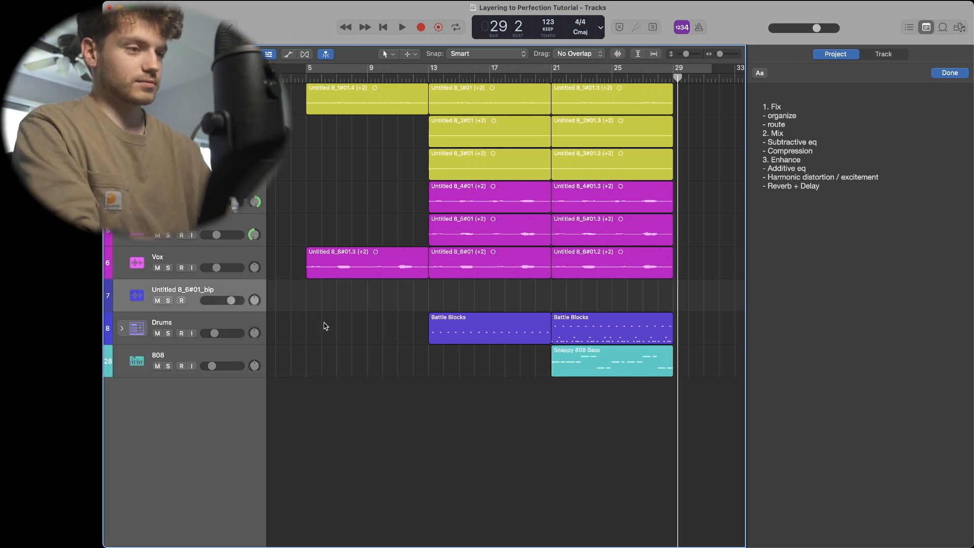
- Delete the empty Untitled 8_6#01_bip track
{"action": "scroll", "coordinate": [327, 327], "scroll_direction": "left", "scroll_amount": 1}
{"action": "scroll", "coordinate": [326, 327], "scroll_direction": "down", "scroll_amount": 5}
{"action": "scroll", "coordinate": [326, 327], "scroll_direction": "up", "scroll_amount": 5}
{"action": "scroll", "coordinate": [326, 327], "scroll_direction": "left", "scroll_amount": 5}
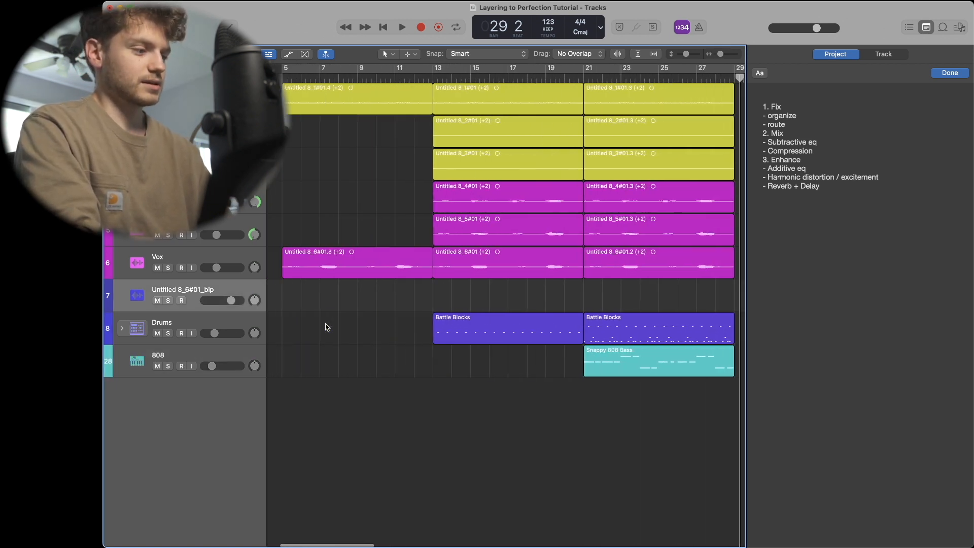
{"action": "key", "text": "super+BackSpace"}
{"action": "scroll", "coordinate": [432, 331], "scroll_direction": "down", "scroll_amount": 3}
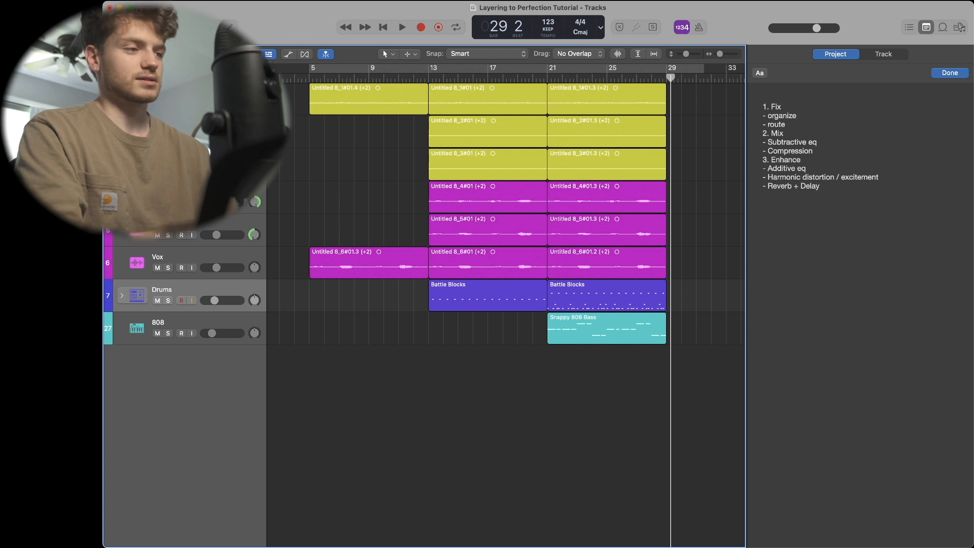
- Move the Vox track up to the fourth position and re-enable cycle mode
{"action": "left_click_drag", "start_coordinate": [206, 262], "coordinate": [205, 198]}
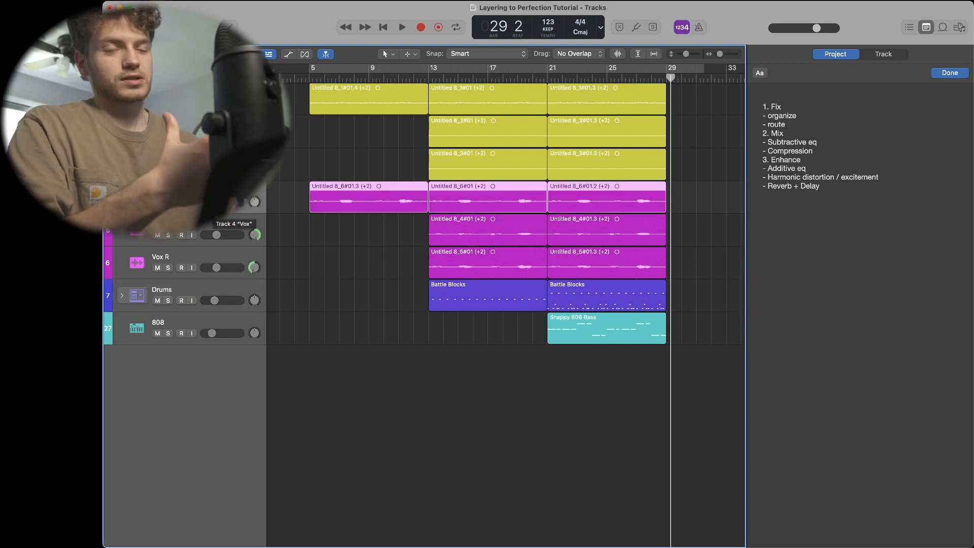
{"action": "left_click_drag", "start_coordinate": [204, 192], "coordinate": [204, 212]}
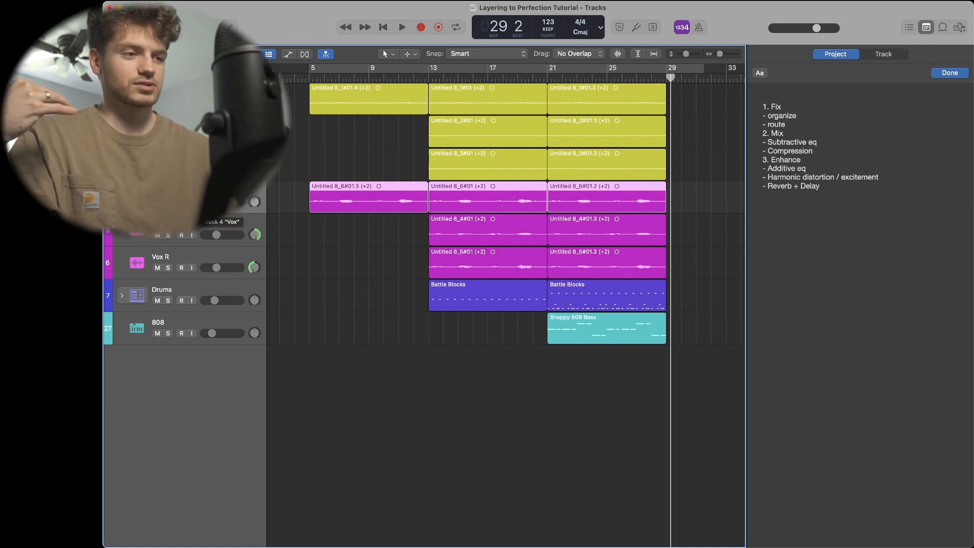
{"action": "left_click", "coordinate": [372, 343]}
{"action": "key", "text": "c"}
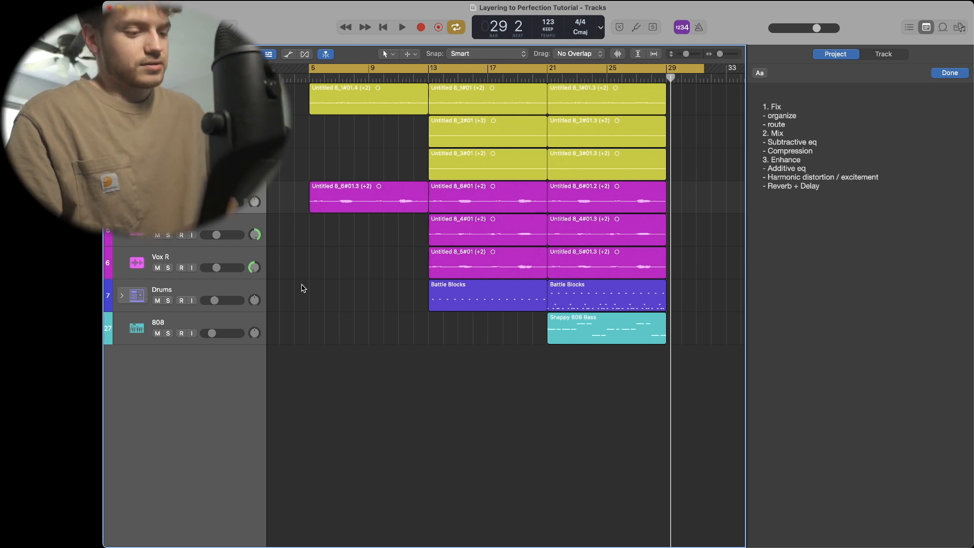
- Move the three magenta vocal tracks to the top of the track list
{"action": "left_click", "coordinate": [227, 259]}
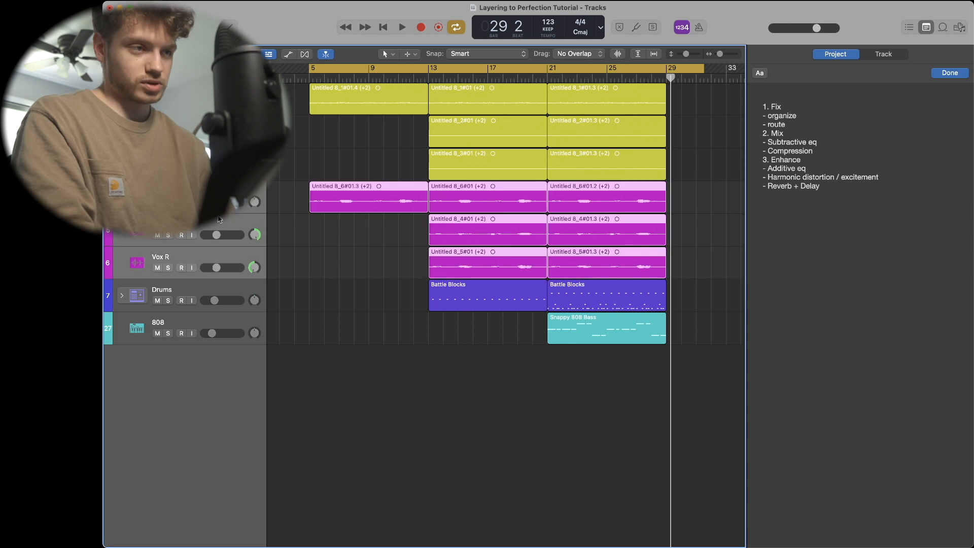
{"action": "left_click_drag", "start_coordinate": [228, 259], "coordinate": [228, 102]}
{"action": "left_click", "coordinate": [305, 231]}
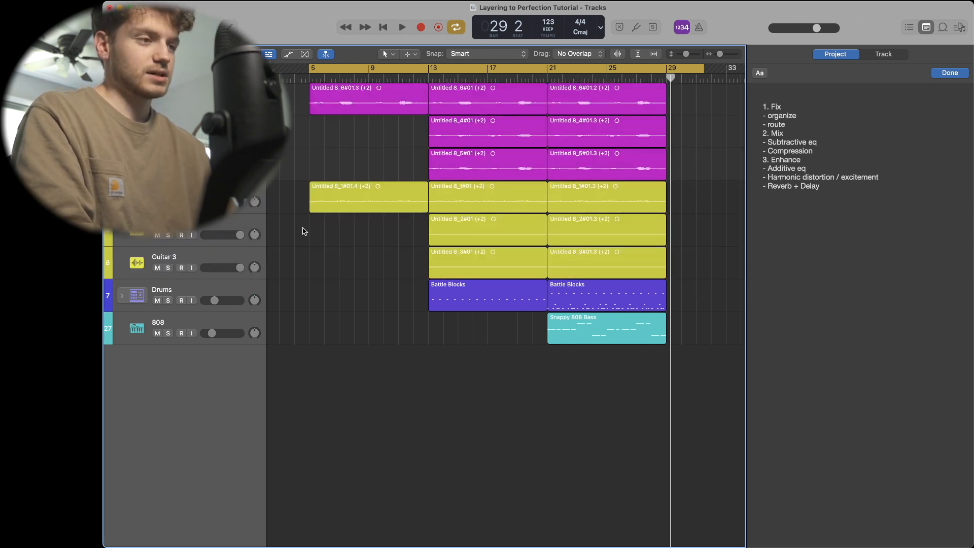
{"action": "left_click", "coordinate": [226, 194]}
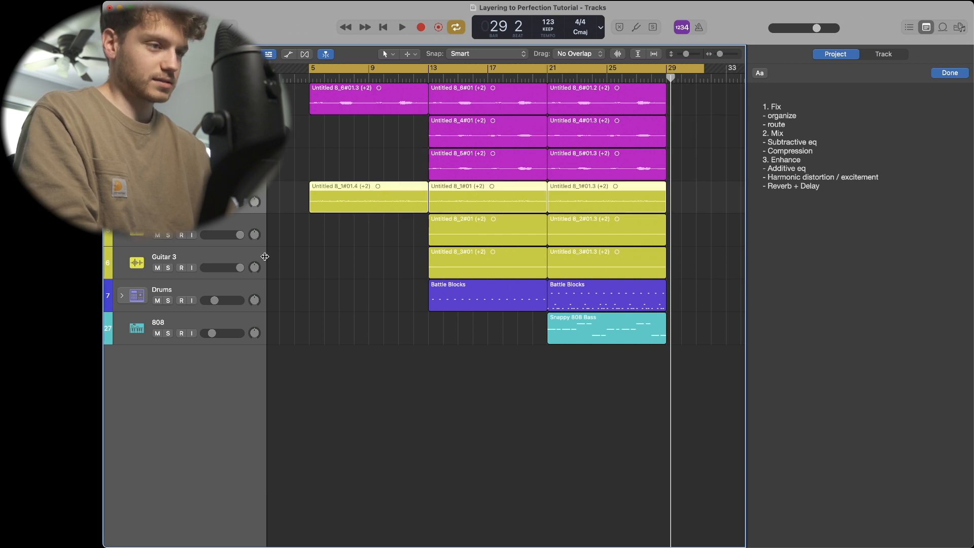
- Select the 808 track, toggle the project notes, and open the Mixer
{"action": "left_click", "coordinate": [231, 255], "text": "shift"}
{"action": "left_click", "coordinate": [299, 264]}
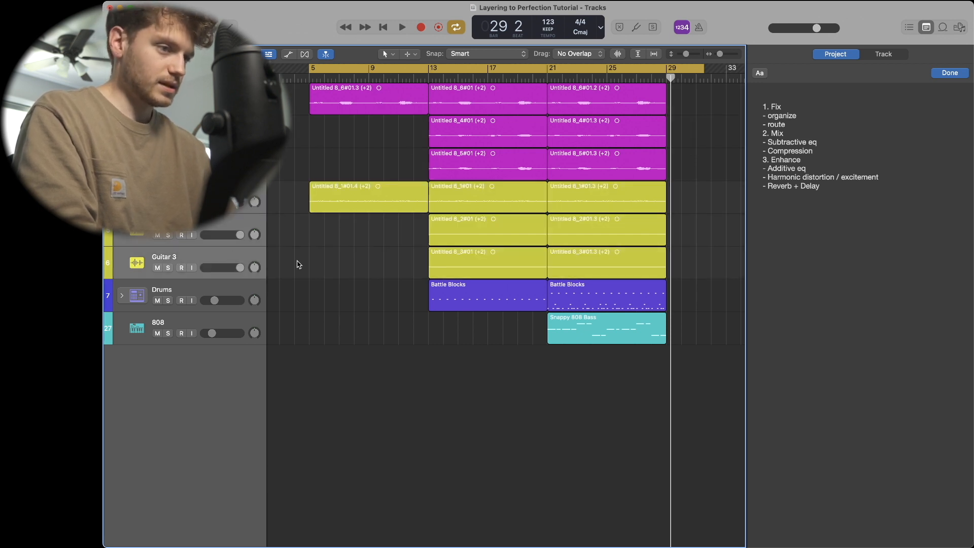
{"action": "left_click", "coordinate": [233, 322]}
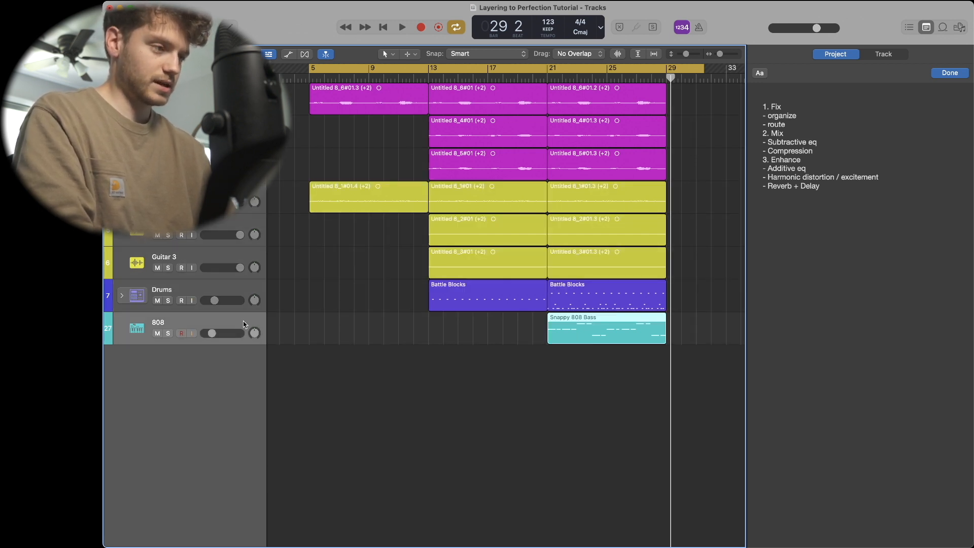
{"action": "left_click", "coordinate": [925, 29]}
{"action": "left_click", "coordinate": [925, 28]}
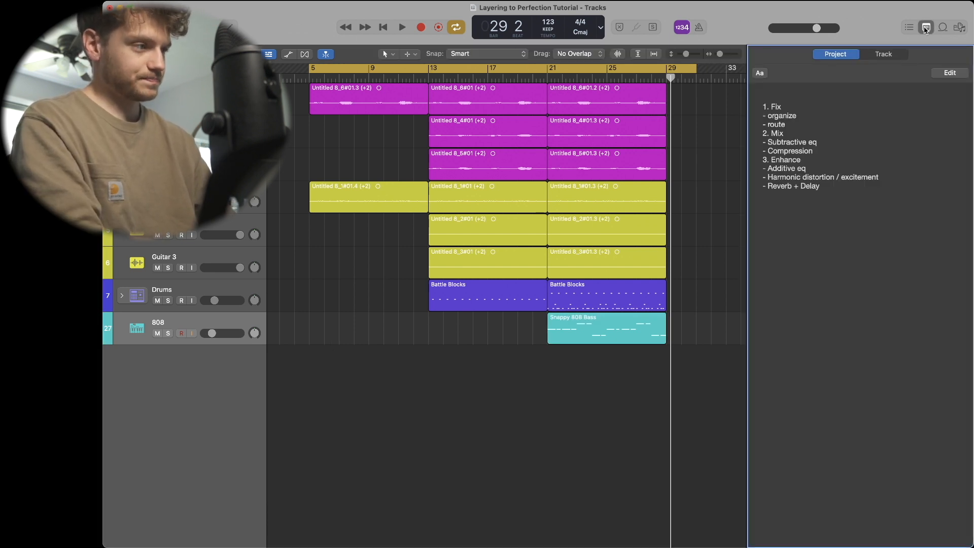
{"action": "key", "text": "x"}
{"action": "left_click", "coordinate": [925, 28]}
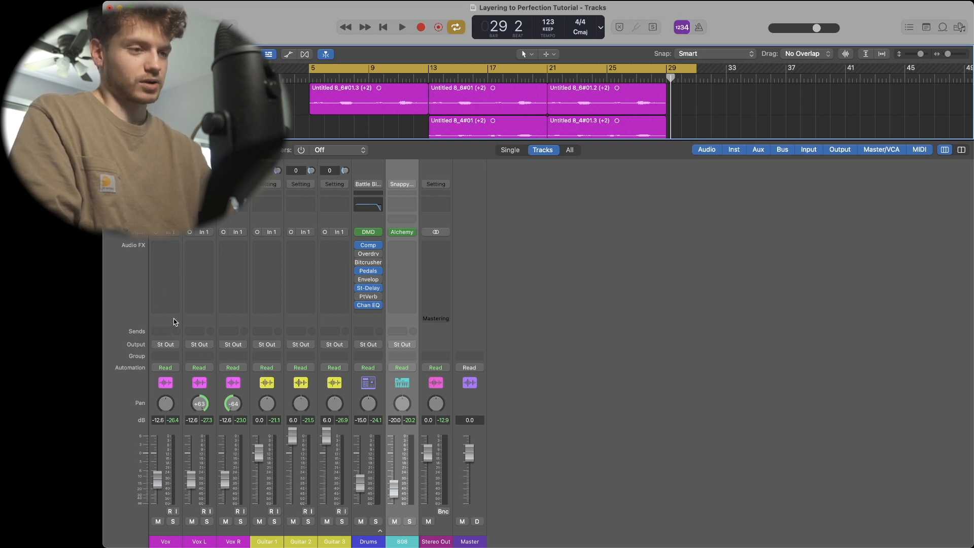
- Select channel strips across the Mixer, then close the Mixer and the notes
{"action": "left_click_drag", "start_coordinate": [151, 321], "coordinate": [385, 323]}
{"action": "left_click", "coordinate": [373, 322]}
{"action": "left_click", "coordinate": [395, 325]}
{"action": "left_click", "coordinate": [377, 320]}
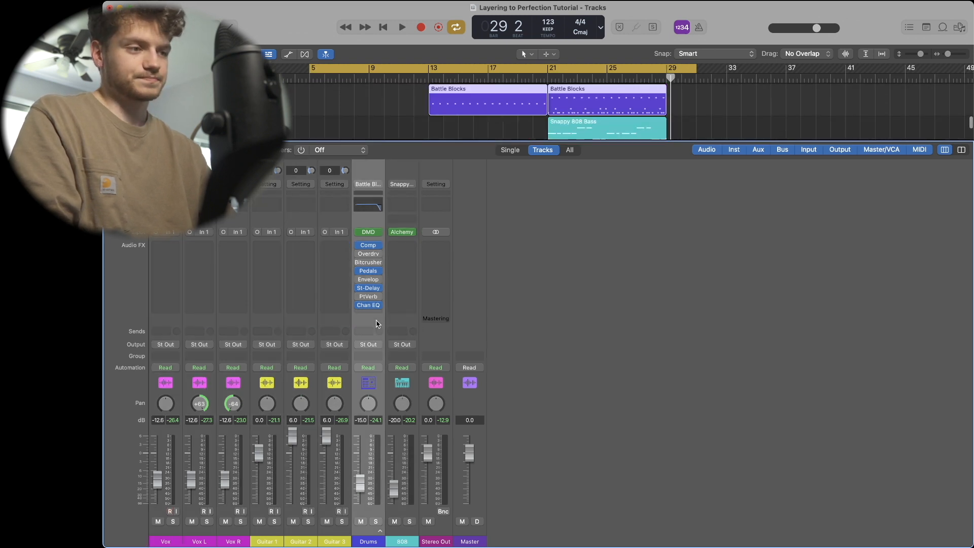
{"action": "left_click", "coordinate": [925, 29]}
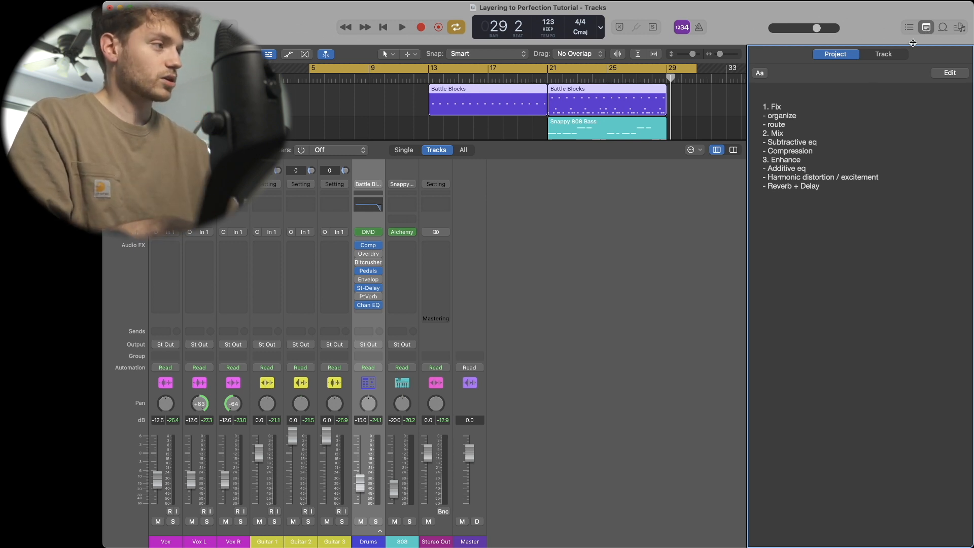
{"action": "left_click", "coordinate": [926, 28]}
{"action": "key", "text": "x"}
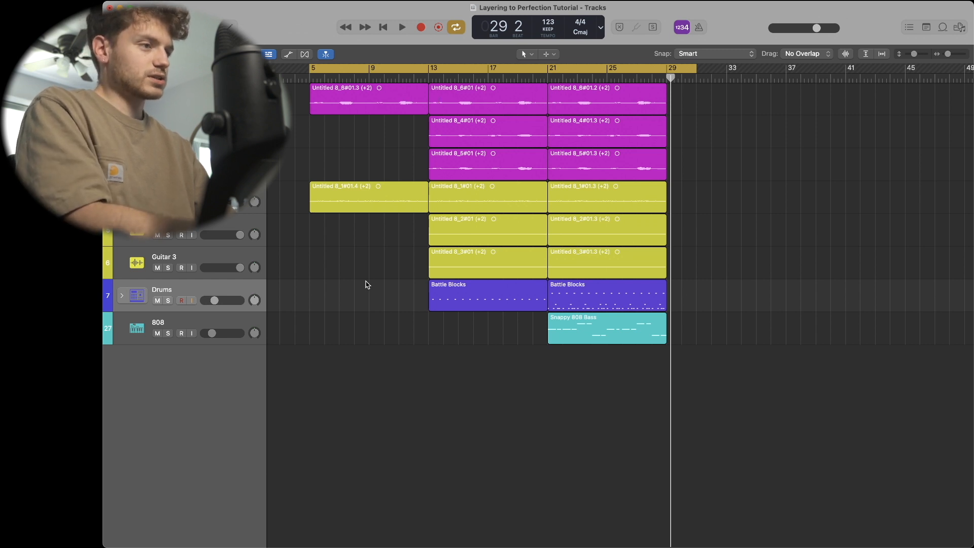
- Turn off cycle mode and play back around bar 13, leaving the playhead at bar 13
{"action": "key", "text": "space"}
{"action": "key", "text": "c"}
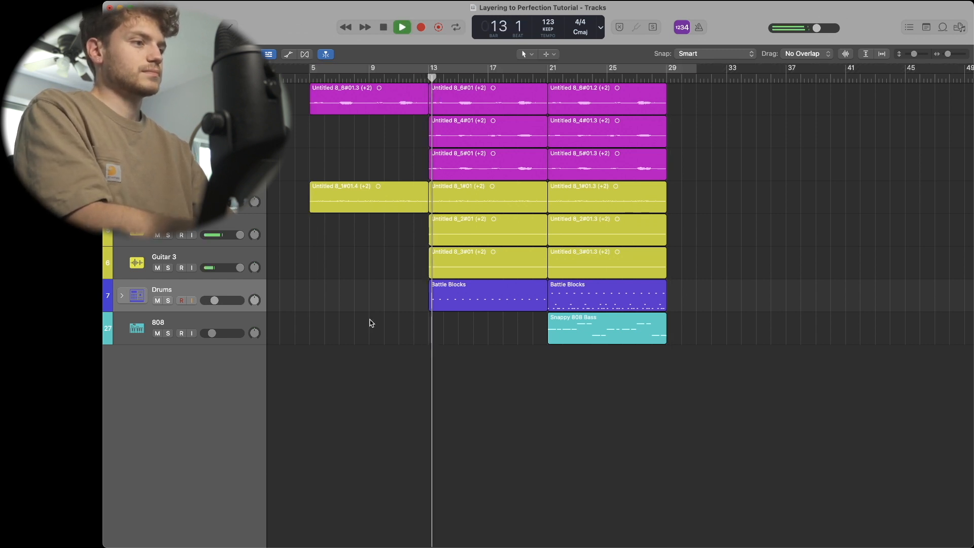
{"action": "left_click", "coordinate": [421, 75]}
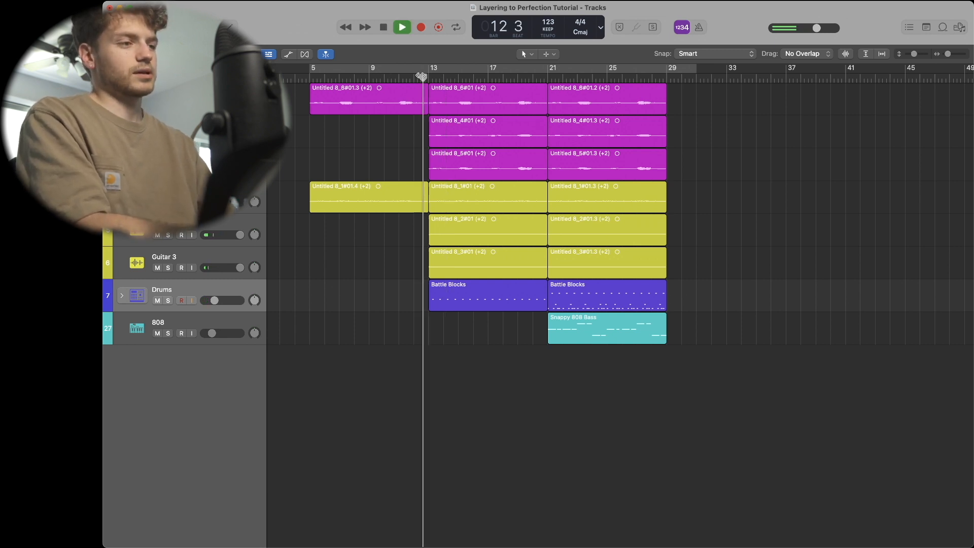
{"action": "key", "text": "space"}
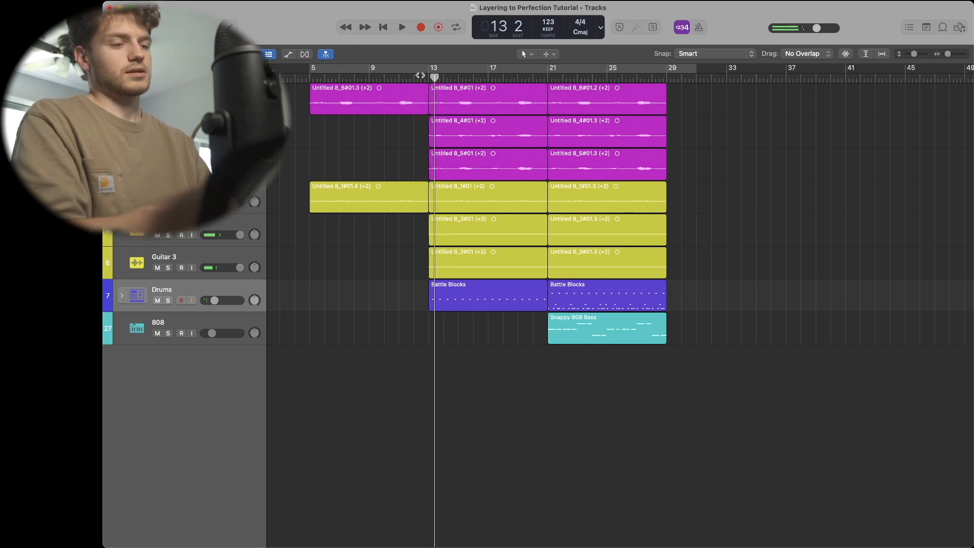
{"action": "left_click", "coordinate": [428, 76]}
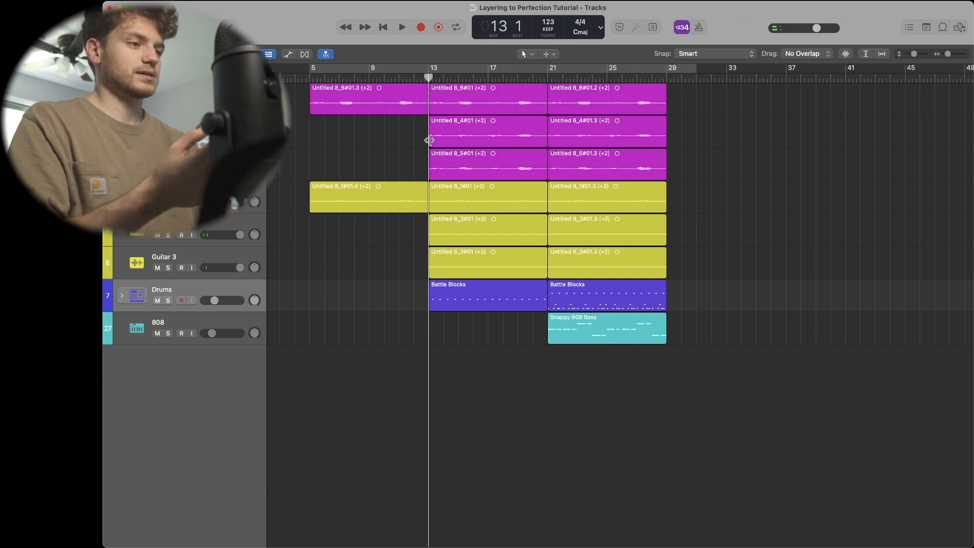
- Switch to the Fade Tool, select the vocal and guitar regions, and add fade-ins at bar 13
{"action": "scroll", "coordinate": [439, 263], "scroll_direction": "up", "scroll_amount": 8}
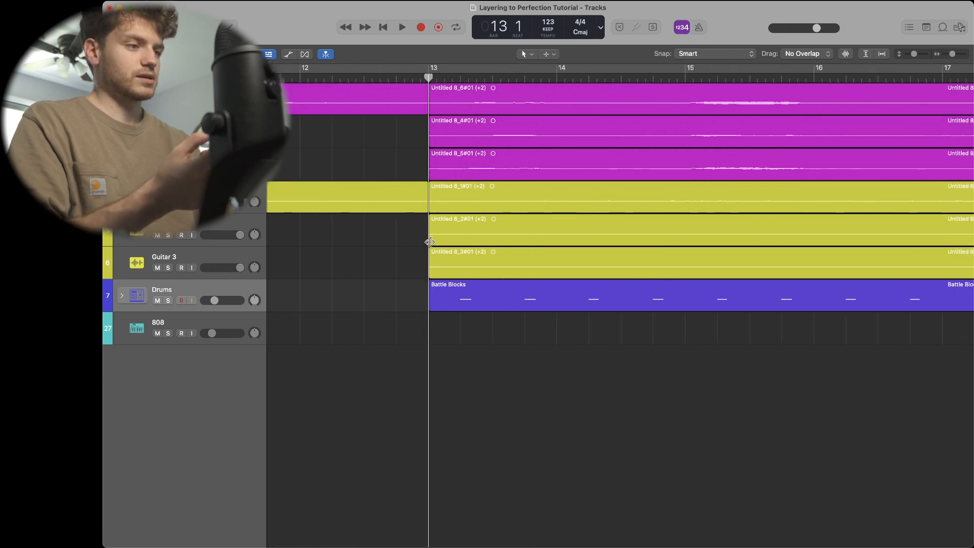
{"action": "scroll", "coordinate": [429, 242], "scroll_direction": "down", "scroll_amount": 10}
{"action": "left_click", "coordinate": [549, 54]}
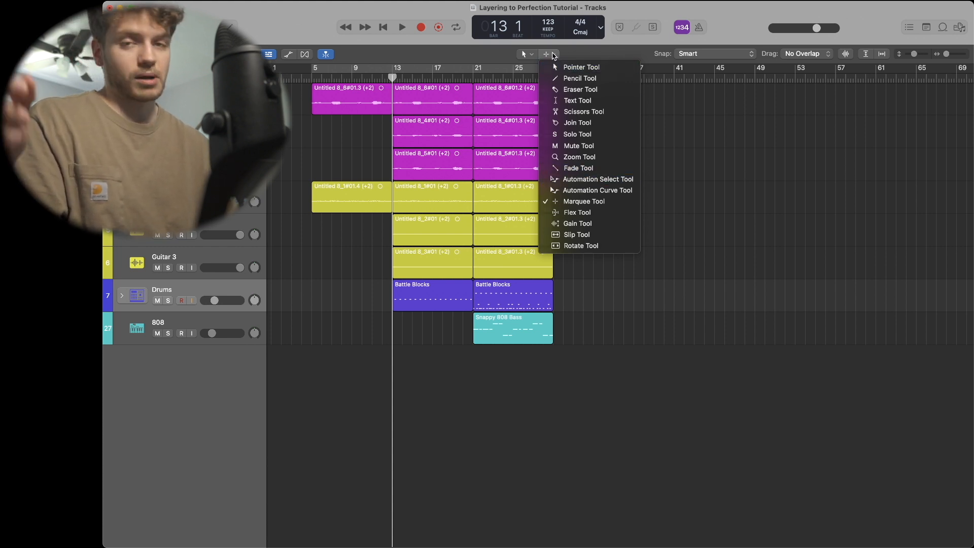
{"action": "left_click", "coordinate": [553, 55]}
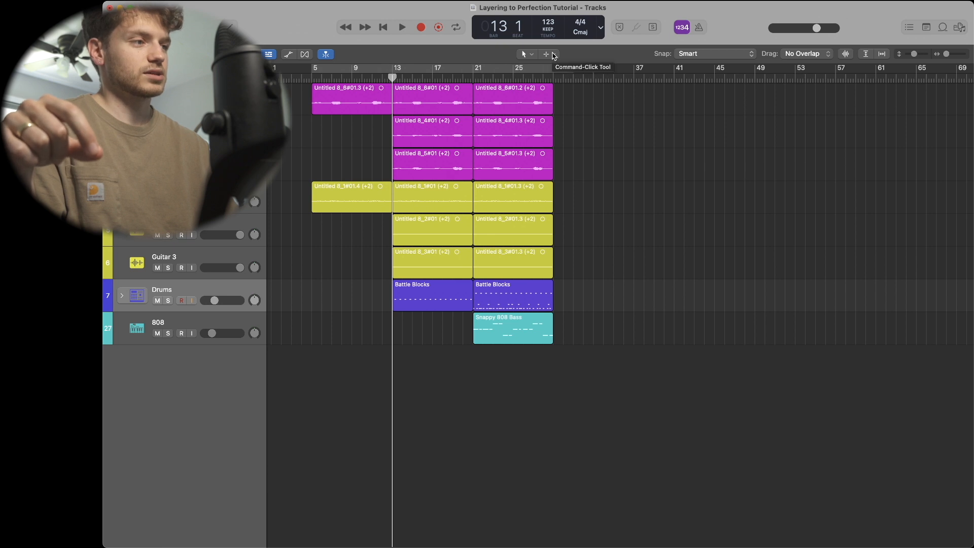
{"action": "left_click", "coordinate": [552, 56]}
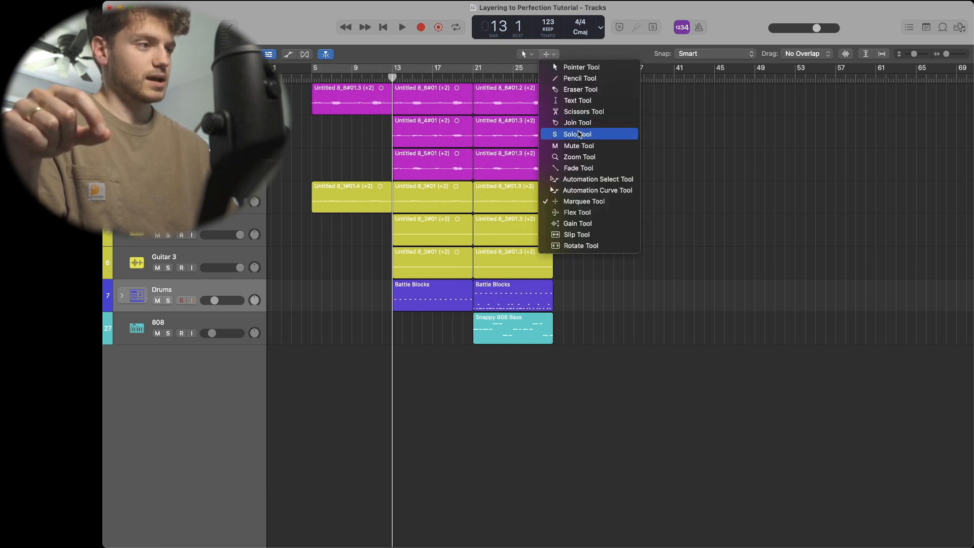
{"action": "left_click", "coordinate": [577, 169]}
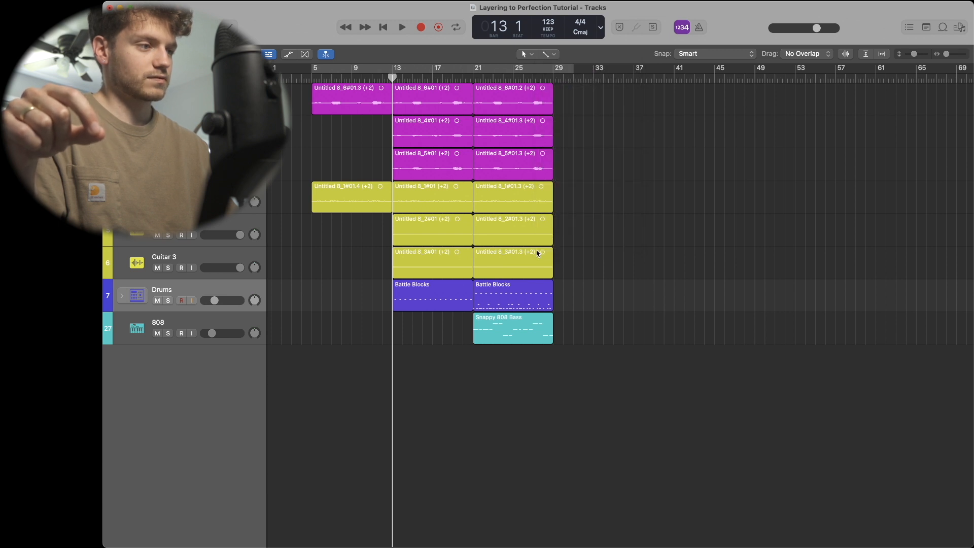
{"action": "left_click_drag", "start_coordinate": [574, 264], "coordinate": [296, 99]}
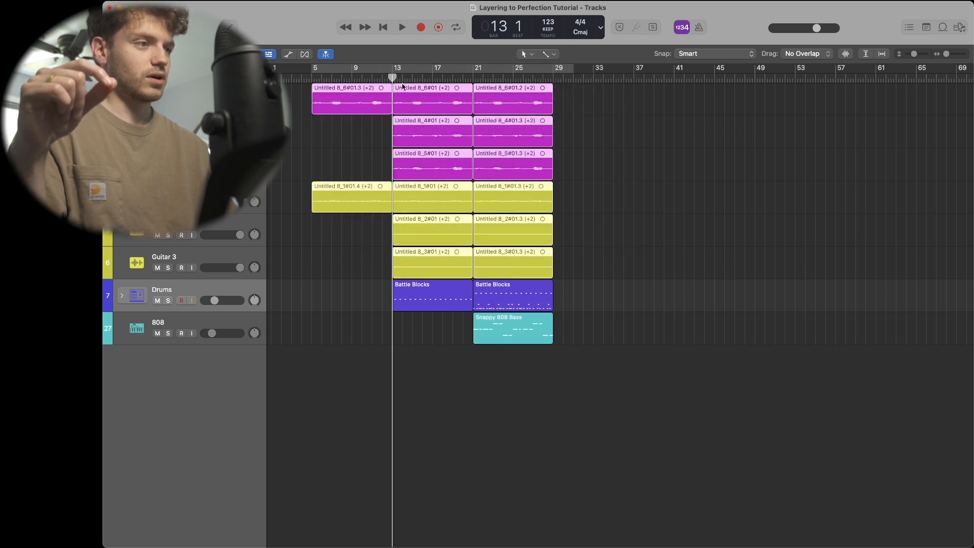
{"action": "scroll", "coordinate": [396, 142], "scroll_direction": "up", "scroll_amount": 15}
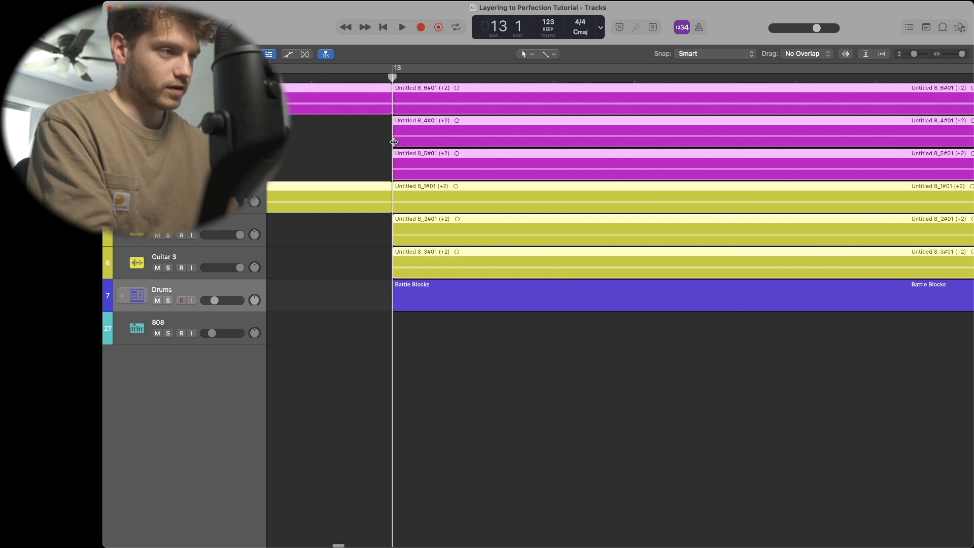
{"action": "left_click_drag", "start_coordinate": [394, 142], "coordinate": [551, 141]}
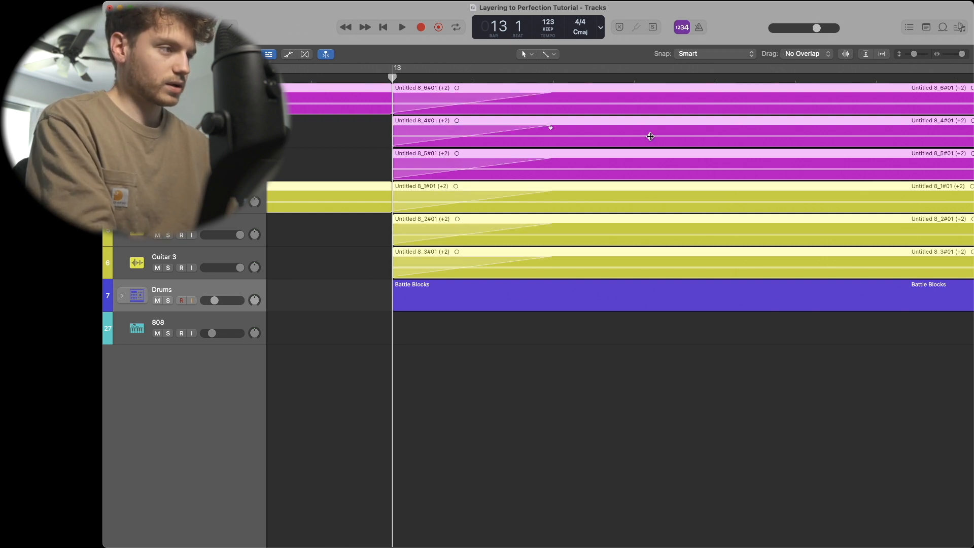
- Add fade-outs to the regions ending at bar 13 and play back the transition
{"action": "scroll", "coordinate": [584, 121], "scroll_direction": "left", "scroll_amount": 10}
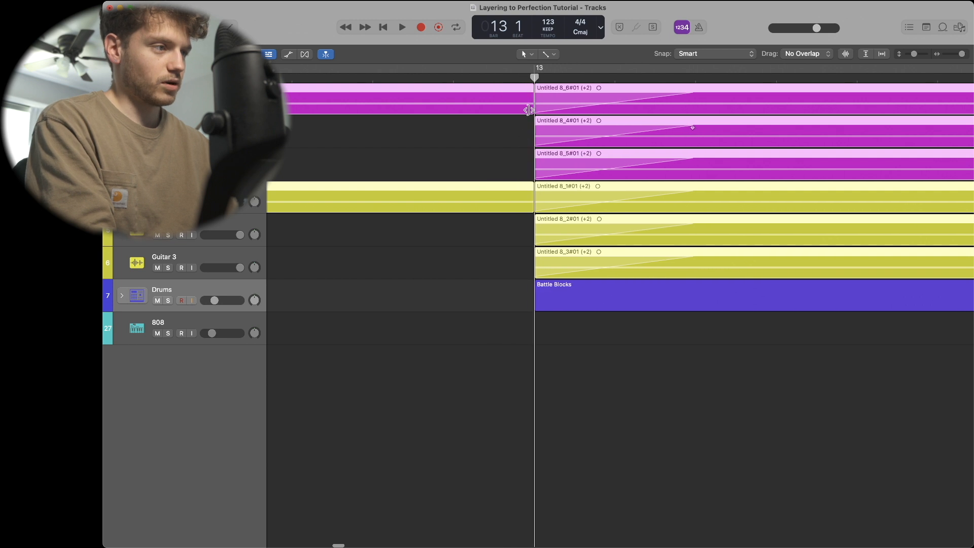
{"action": "left_click_drag", "start_coordinate": [609, 103], "coordinate": [450, 96]}
{"action": "scroll", "coordinate": [470, 154], "scroll_direction": "up", "scroll_amount": 6}
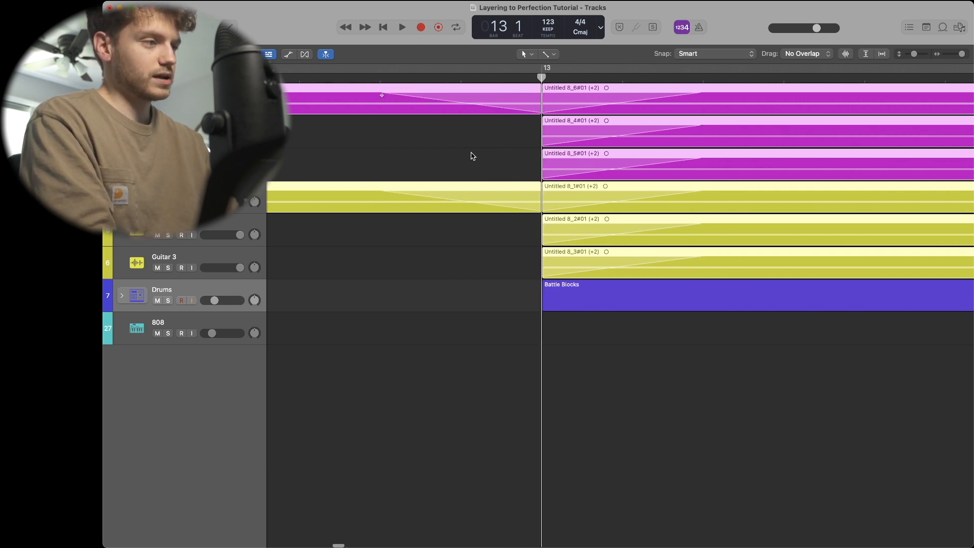
{"action": "scroll", "coordinate": [472, 155], "scroll_direction": "down", "scroll_amount": 6}
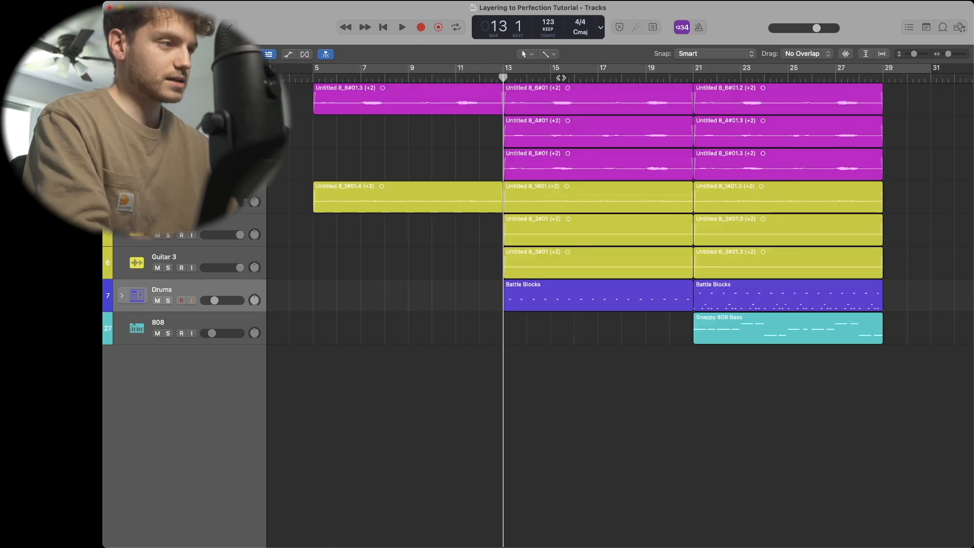
{"action": "key", "text": "space"}
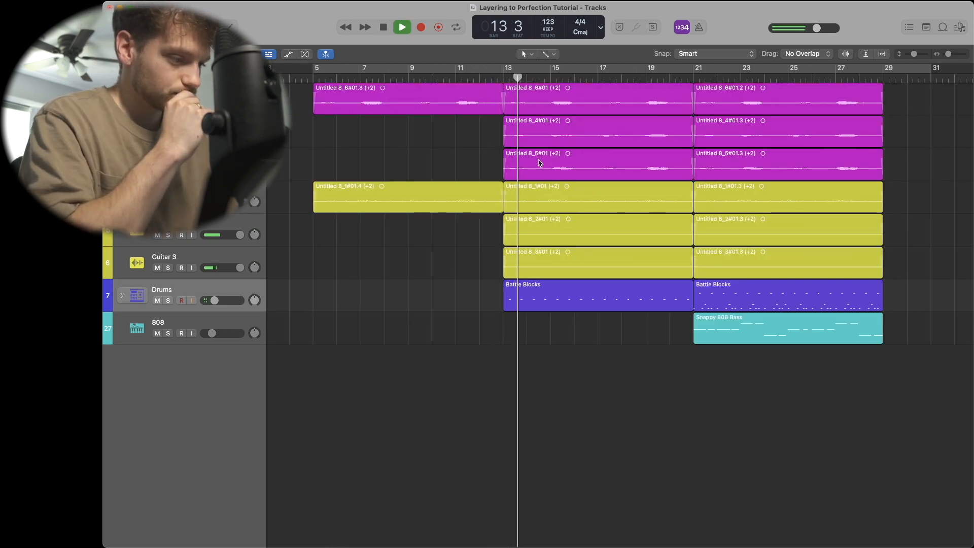
{"action": "key", "text": "space"}
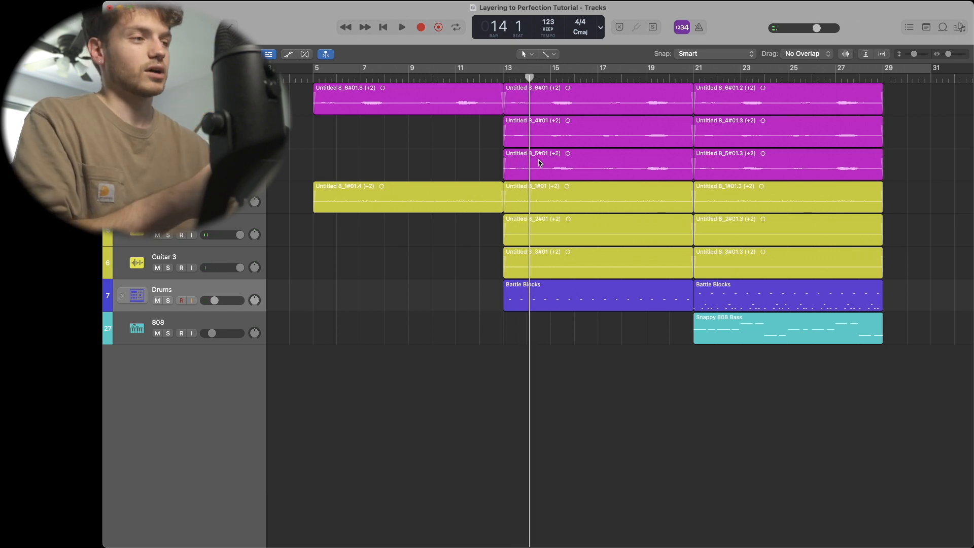
- Open the Mixer and select the vocal, guitar, and drum channel strips in turn
{"action": "left_click", "coordinate": [925, 27]}
{"action": "left_click", "coordinate": [926, 25]}
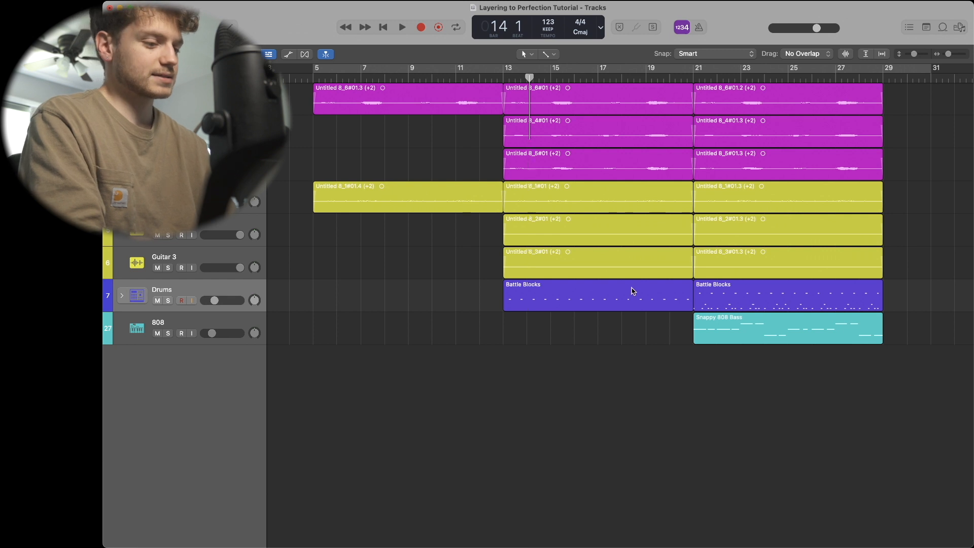
{"action": "key", "text": "x"}
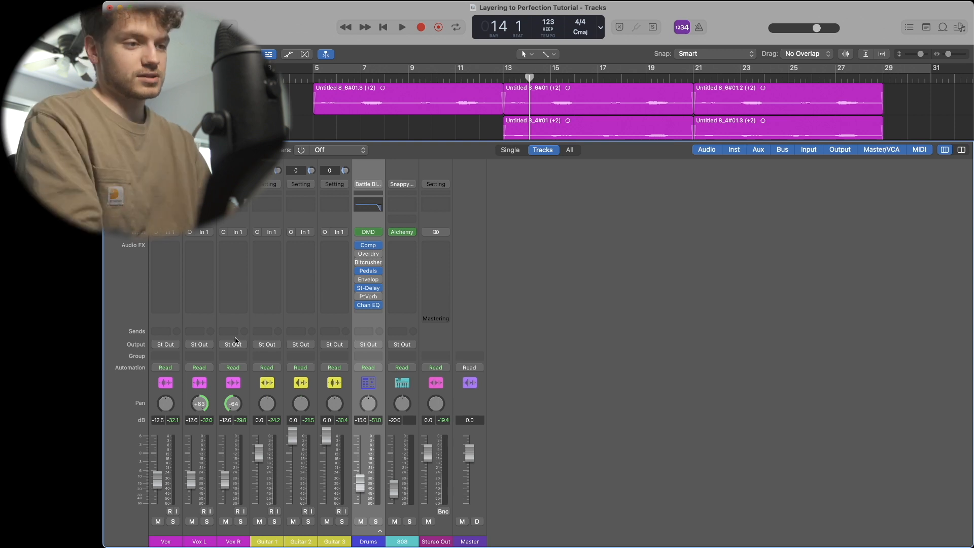
{"action": "left_click", "coordinate": [170, 324]}
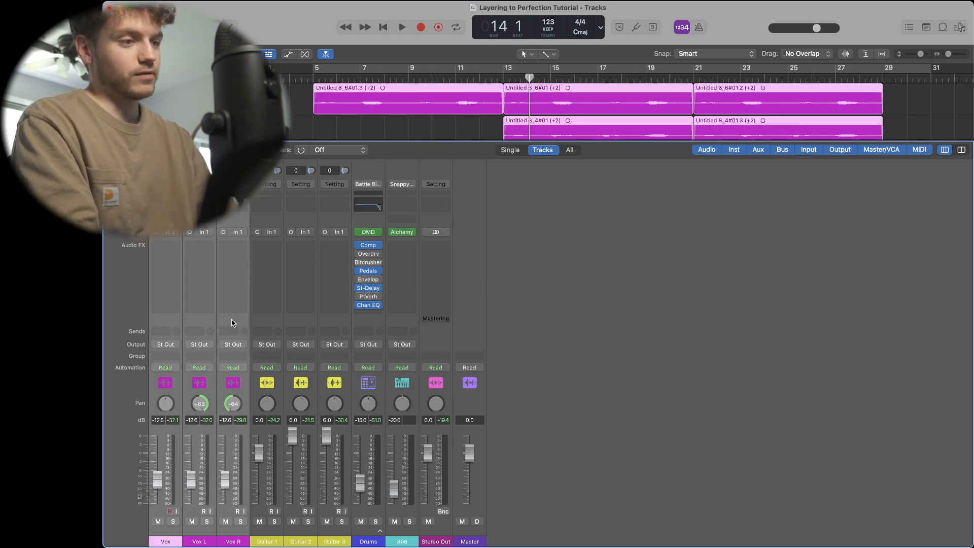
{"action": "left_click_drag", "start_coordinate": [264, 320], "coordinate": [326, 322]}
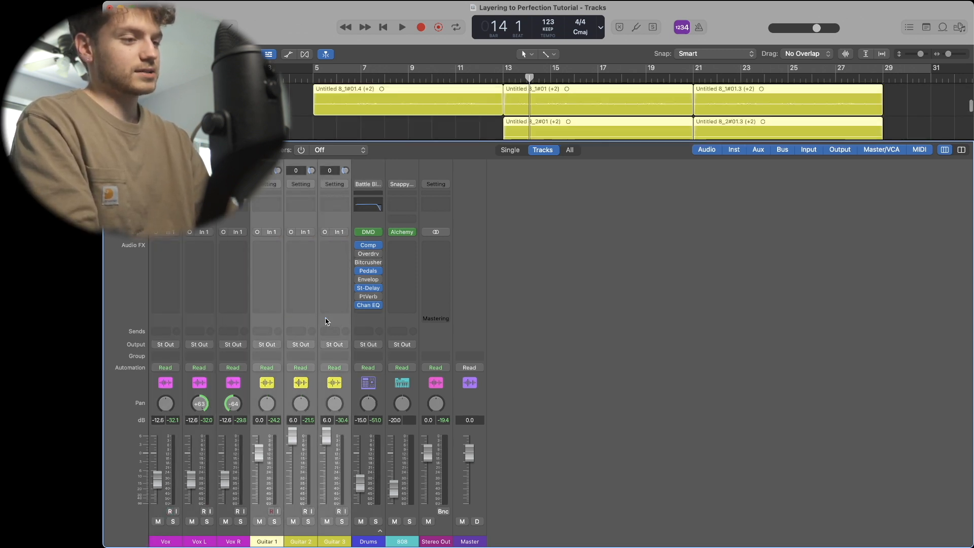
{"action": "left_click", "coordinate": [360, 323]}
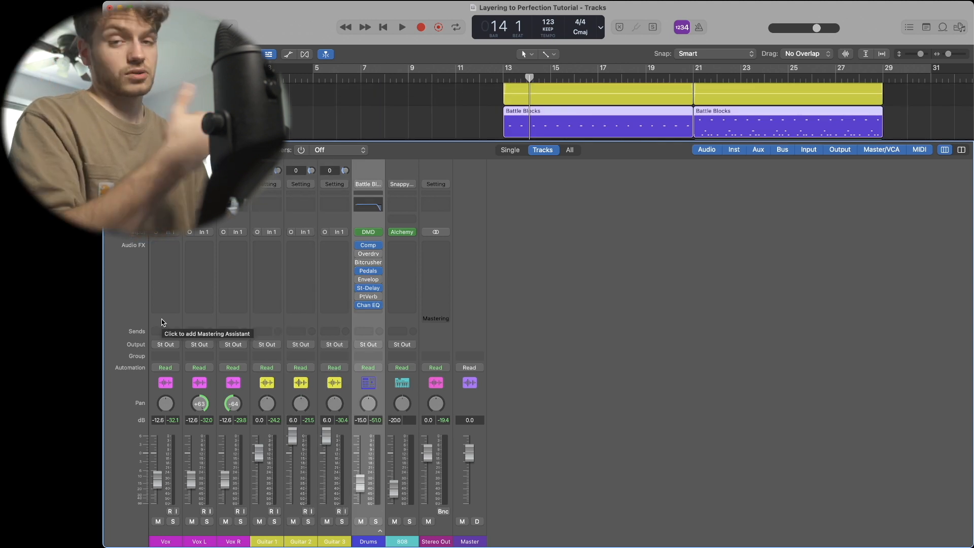
- Select the Vox, Vox L and Vox R channels and route their output to Bus 2
{"action": "left_click_drag", "start_coordinate": [162, 323], "coordinate": [220, 323]}
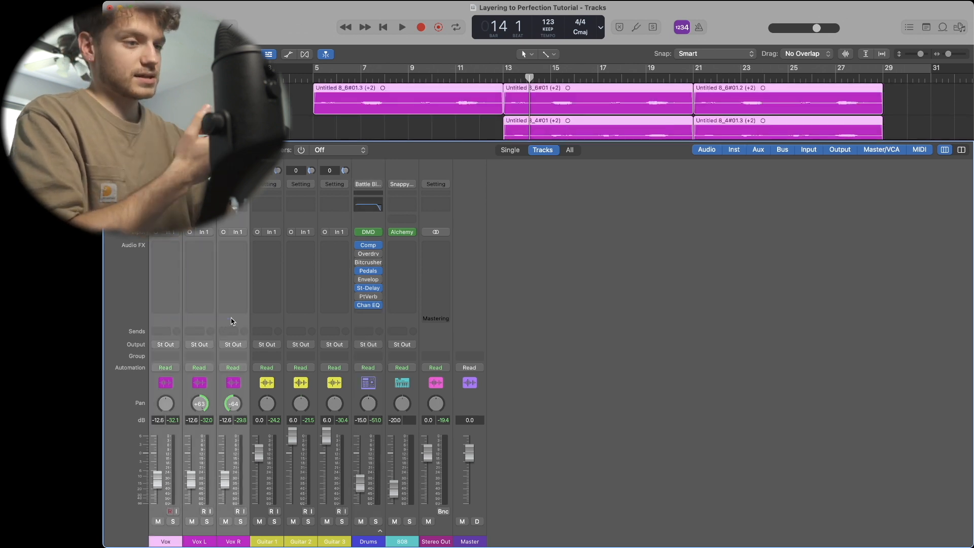
{"action": "left_click", "coordinate": [165, 345]}
{"action": "mouse_move", "coordinate": [172, 388]}
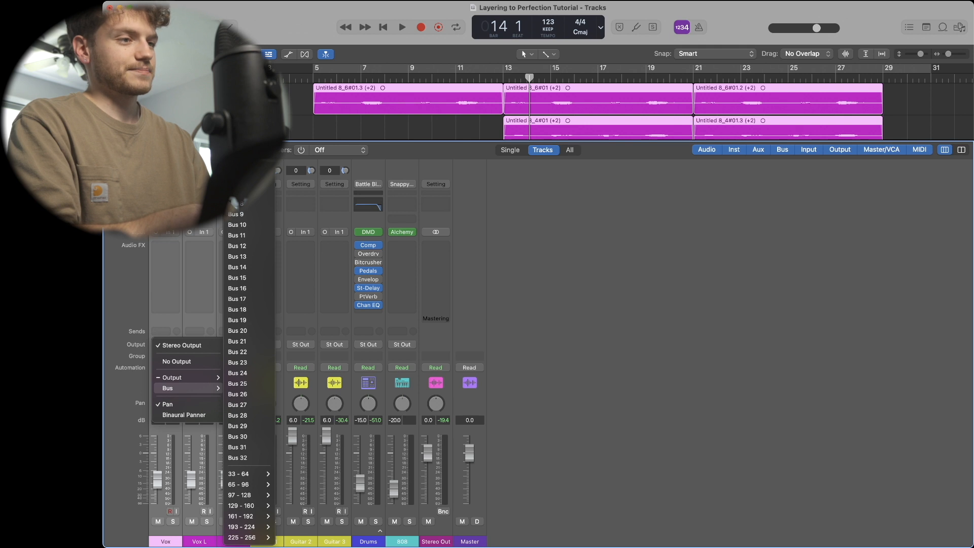
{"action": "left_click", "coordinate": [236, 205]}
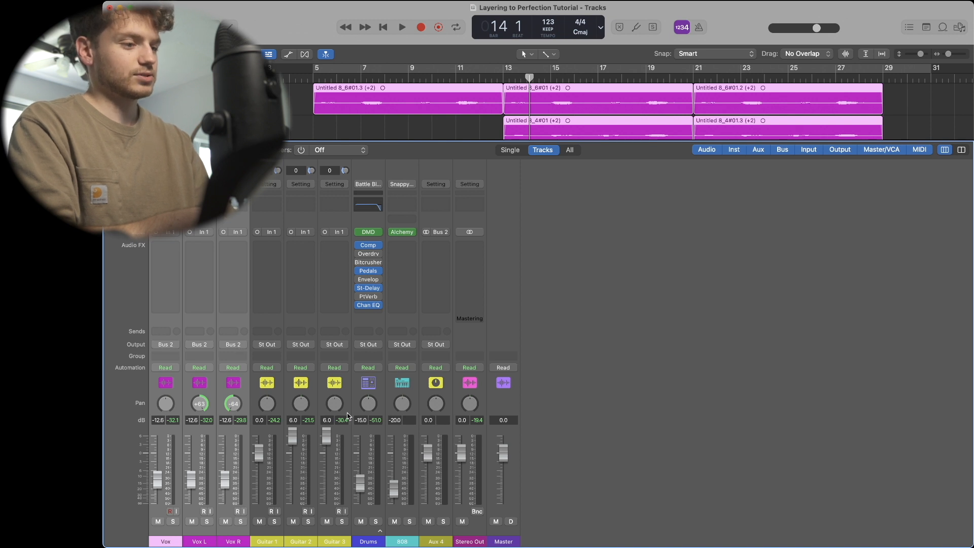
- Rename the new aux channel to Vox Bus, then start playback and solo it
{"action": "left_click", "coordinate": [440, 542]}
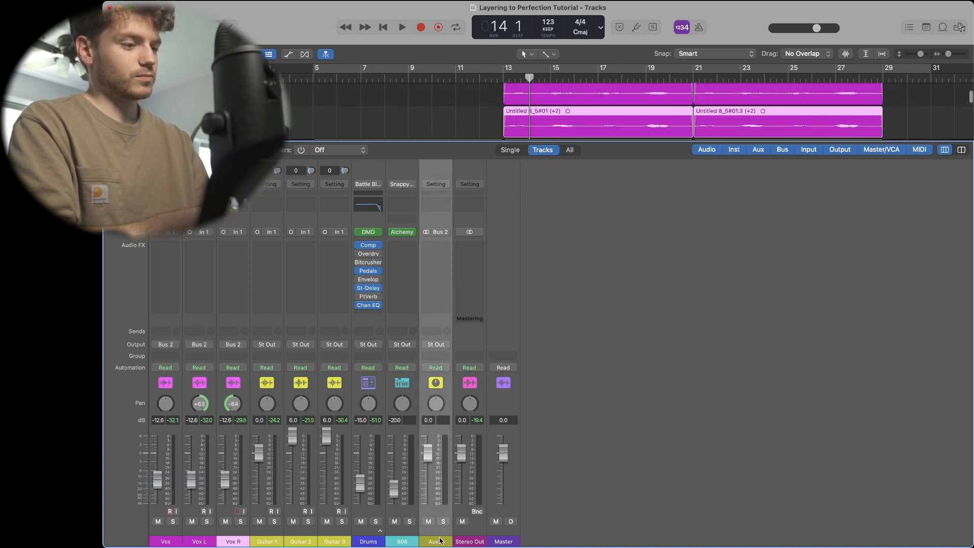
{"action": "double_click", "coordinate": [437, 541]}
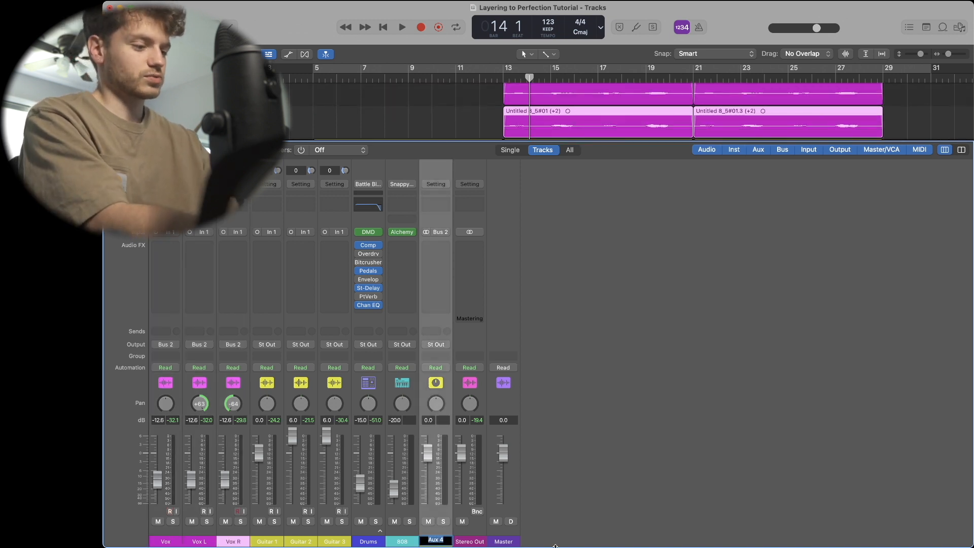
{"action": "type", "text": "Vox Bus"}
{"action": "key", "text": "Return"}
{"action": "key", "text": "space"}
{"action": "left_click", "coordinate": [443, 522]}
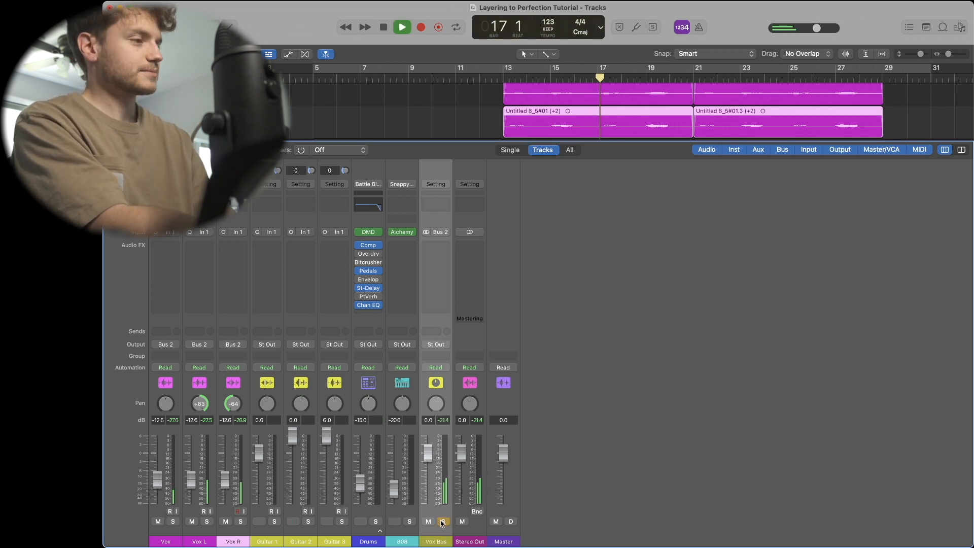
- Unsolo the Vox Bus and stop playback
{"action": "left_click", "coordinate": [443, 521]}
{"action": "key", "text": "space"}
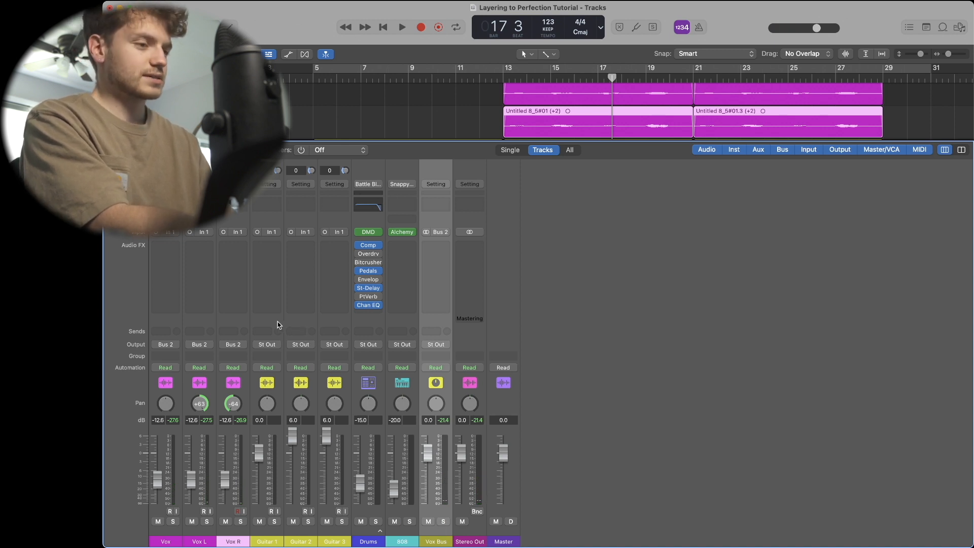
- Select the Guitar 1, Guitar 2 and Guitar 3 channels and route their output to Bus 4
{"action": "left_click_drag", "start_coordinate": [265, 320], "coordinate": [333, 320]}
{"action": "left_click", "coordinate": [267, 345]}
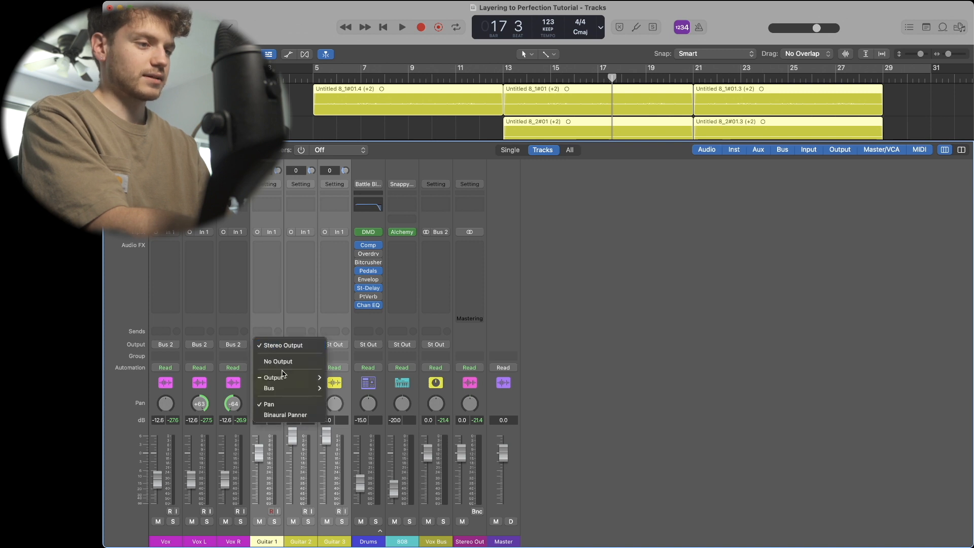
{"action": "mouse_move", "coordinate": [293, 388]}
{"action": "left_click", "coordinate": [356, 174]}
- Rename the new aux channel to Guitar Bus
{"action": "double_click", "coordinate": [470, 542]}
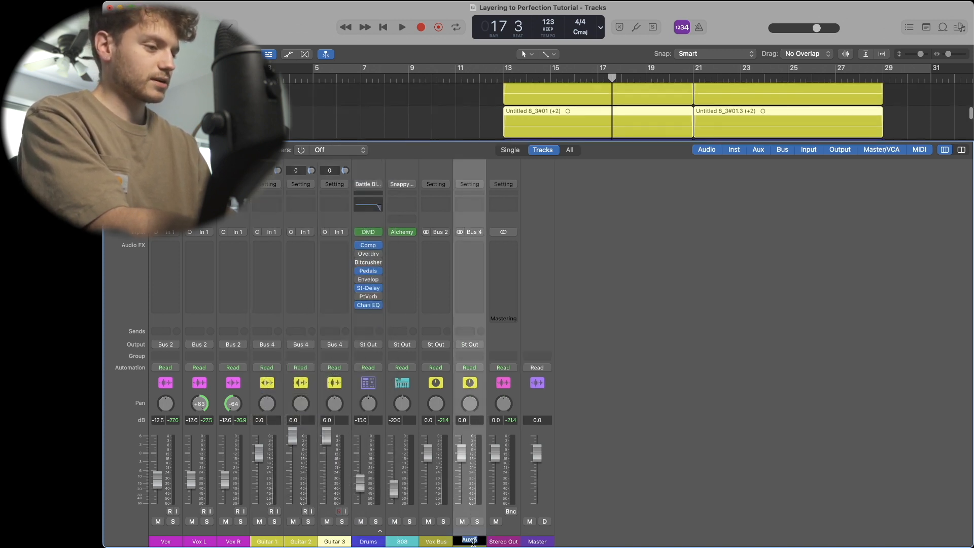
{"action": "type", "text": "Guitar Bus"}
{"action": "key", "text": "Return"}
- Play back with the Guitar Bus and Vox Bus soloed, then stop and unsolo both buses
{"action": "left_click", "coordinate": [477, 522]}
{"action": "key", "text": "space"}
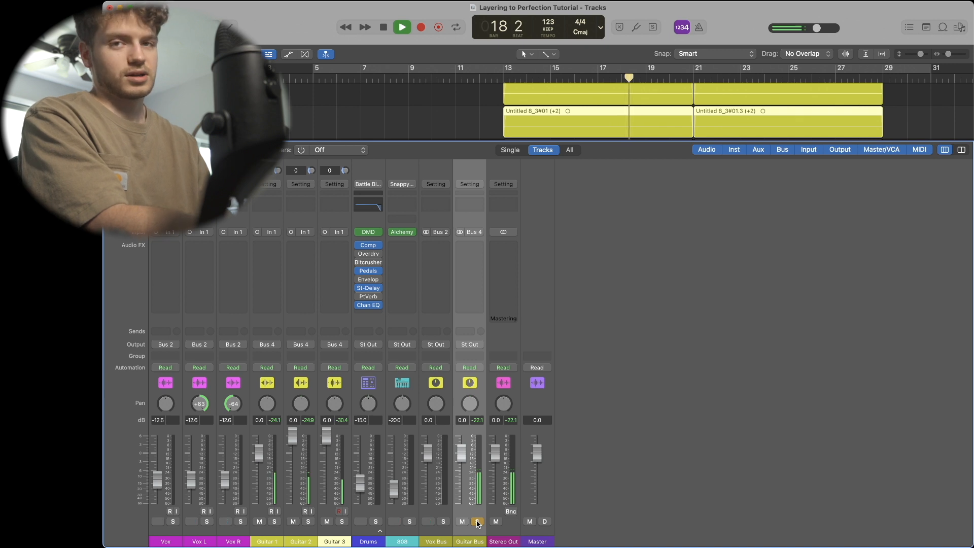
{"action": "left_click", "coordinate": [477, 521]}
{"action": "left_click", "coordinate": [443, 522]}
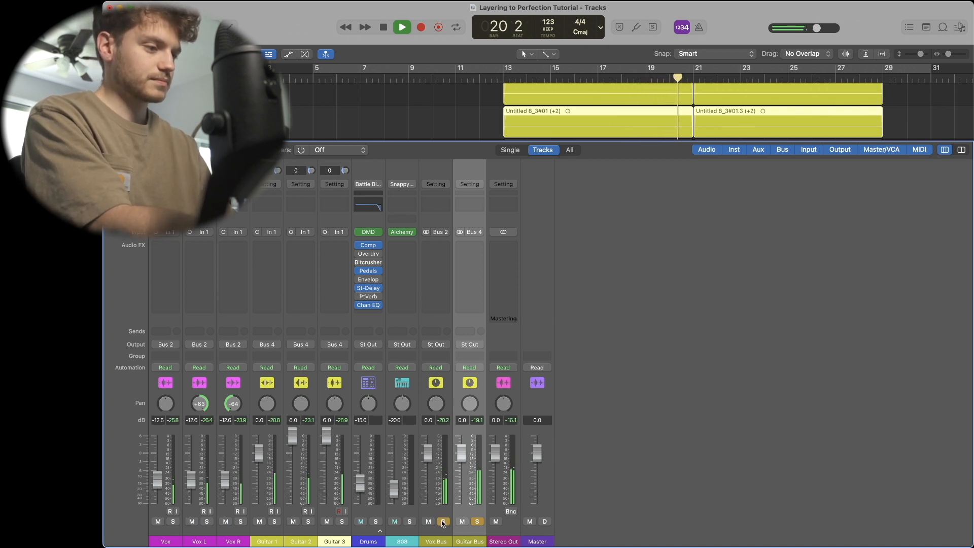
{"action": "key", "text": "space"}
{"action": "left_click", "coordinate": [443, 522]}
{"action": "left_click", "coordinate": [477, 521]}
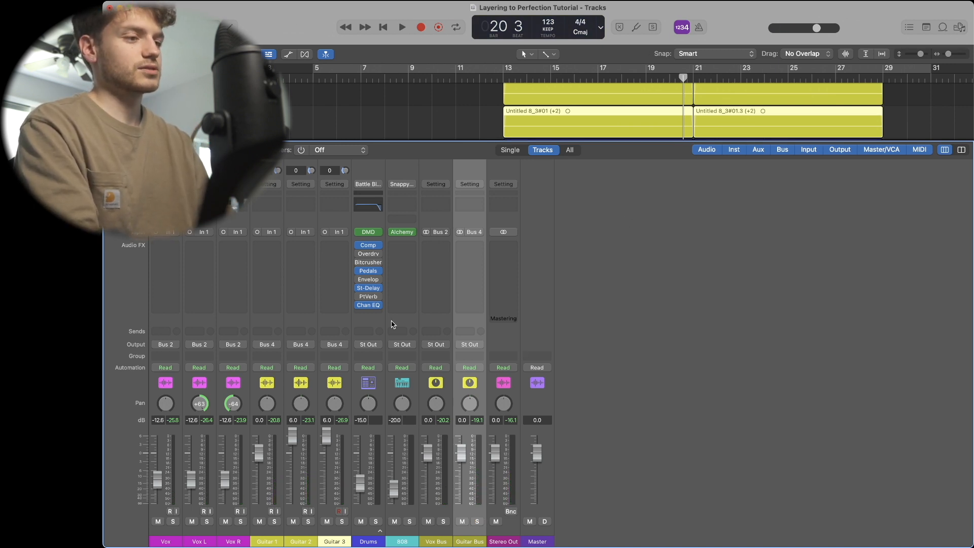
- Examine the Drums track stack's contents in the Tracks area and return to the Mixer
{"action": "left_click", "coordinate": [372, 319]}
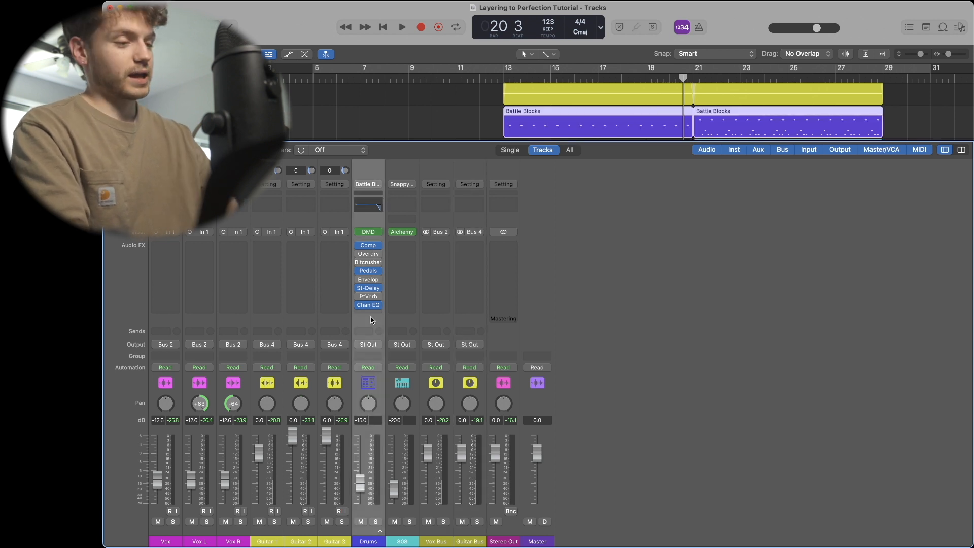
{"action": "key", "text": "x"}
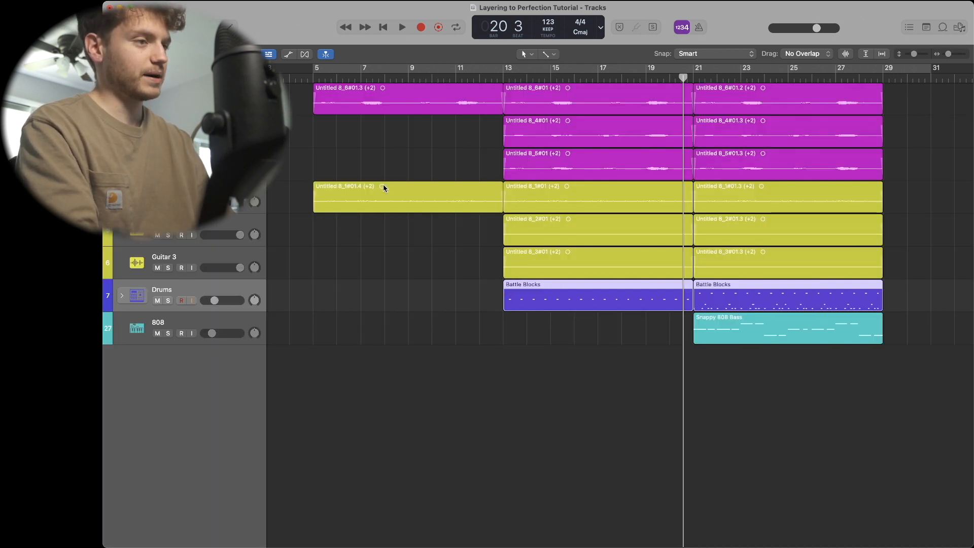
{"action": "left_click", "coordinate": [123, 296]}
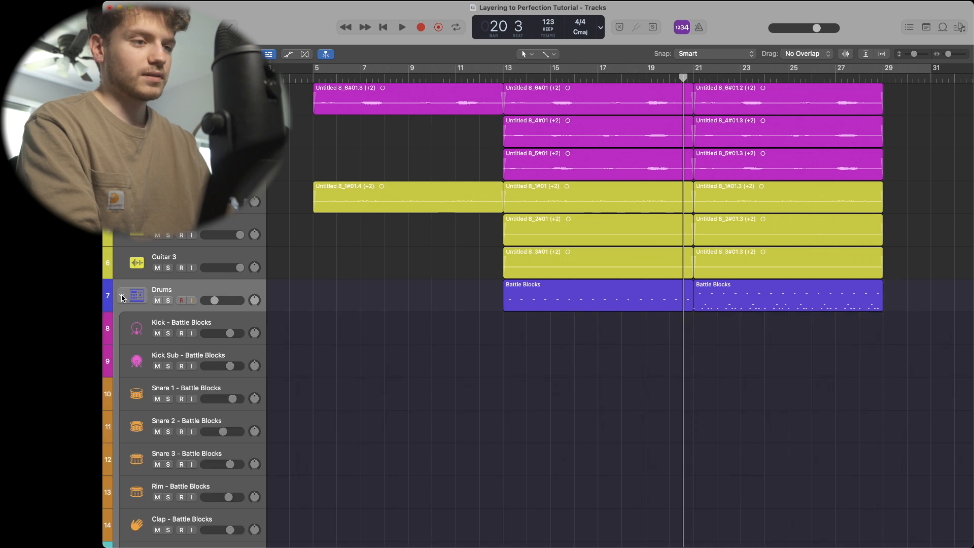
{"action": "left_click", "coordinate": [122, 296]}
{"action": "left_click", "coordinate": [122, 296]}
{"action": "left_click", "coordinate": [122, 297]}
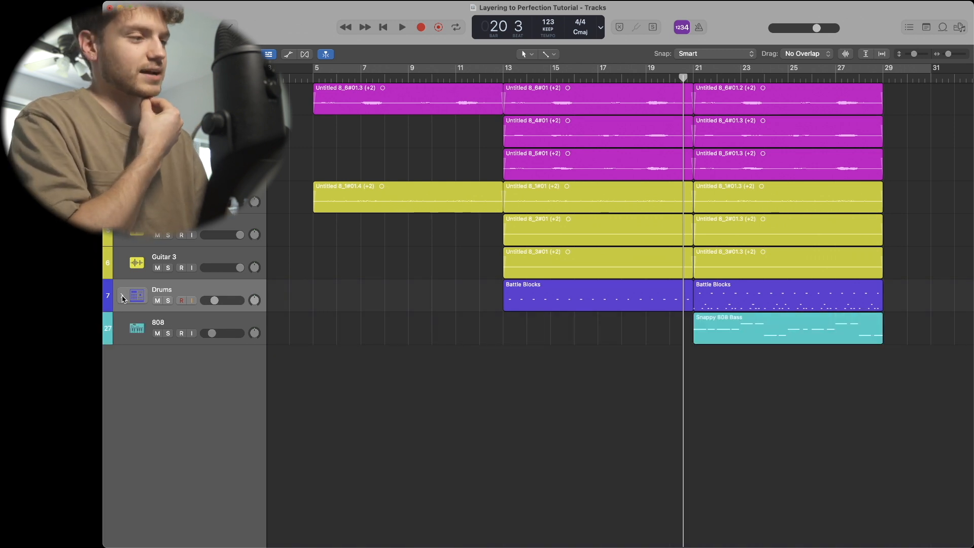
{"action": "left_click", "coordinate": [214, 260]}
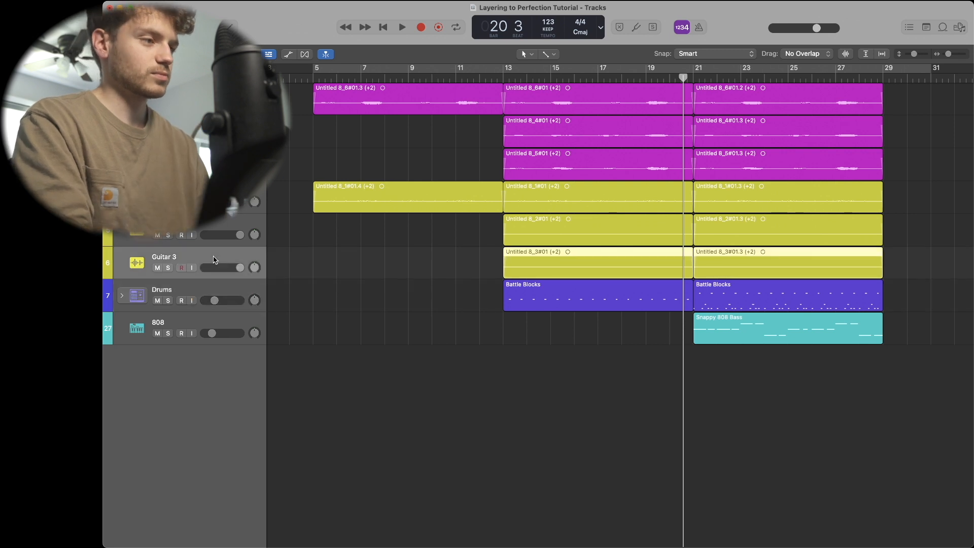
{"action": "scroll", "coordinate": [277, 281], "scroll_direction": "right", "scroll_amount": 1}
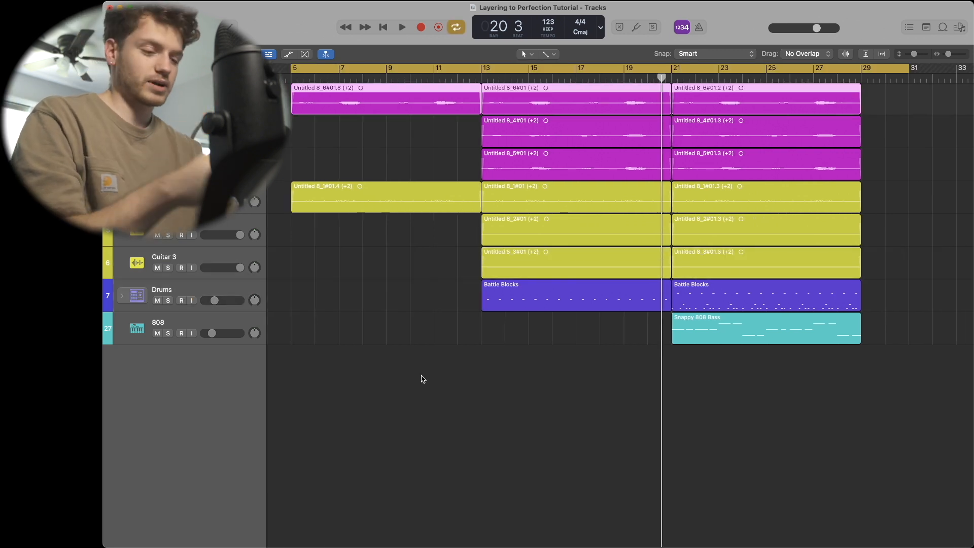
{"action": "left_click", "coordinate": [421, 379]}
{"action": "key", "text": "x"}
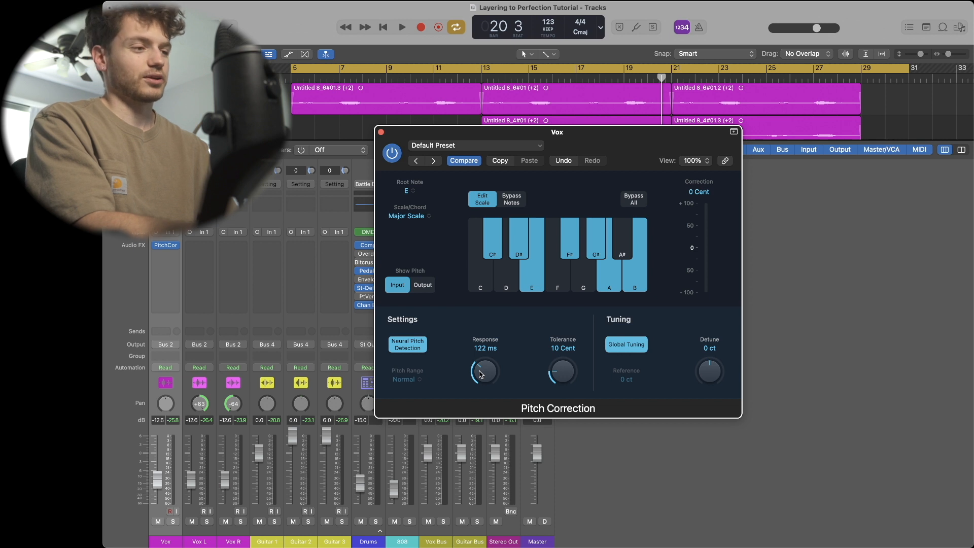
- Solo the Vox channel and play it back to audition its Pitch Correction plug-in
{"action": "left_click", "coordinate": [178, 248]}
{"action": "mouse_move", "coordinate": [213, 432]}
{"action": "mouse_move", "coordinate": [308, 431]}
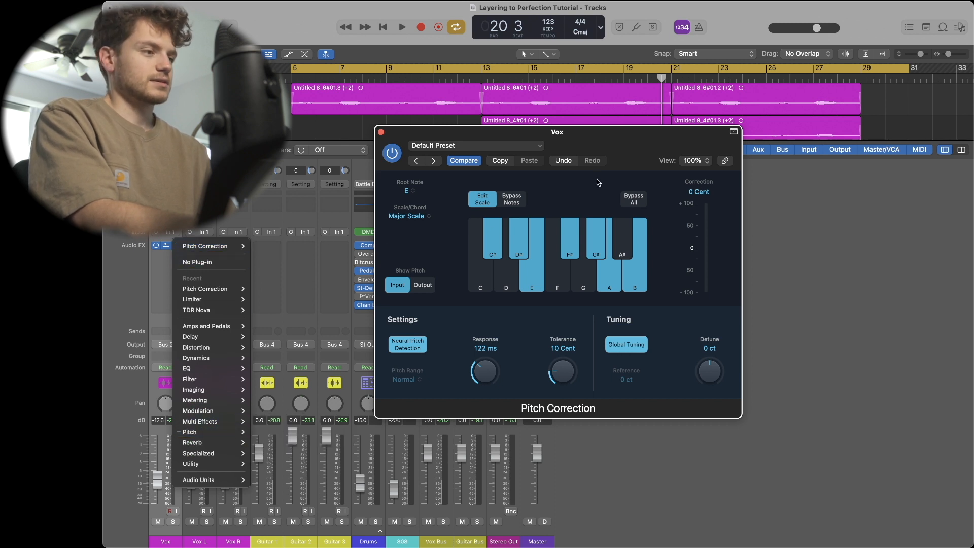
{"action": "left_click", "coordinate": [601, 184]}
{"action": "key", "text": "s"}
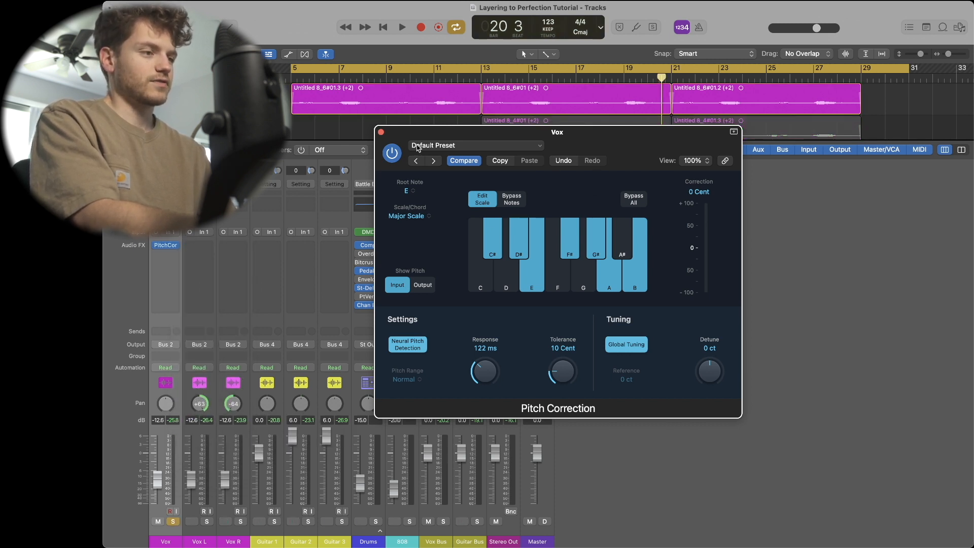
{"action": "key", "text": "space"}
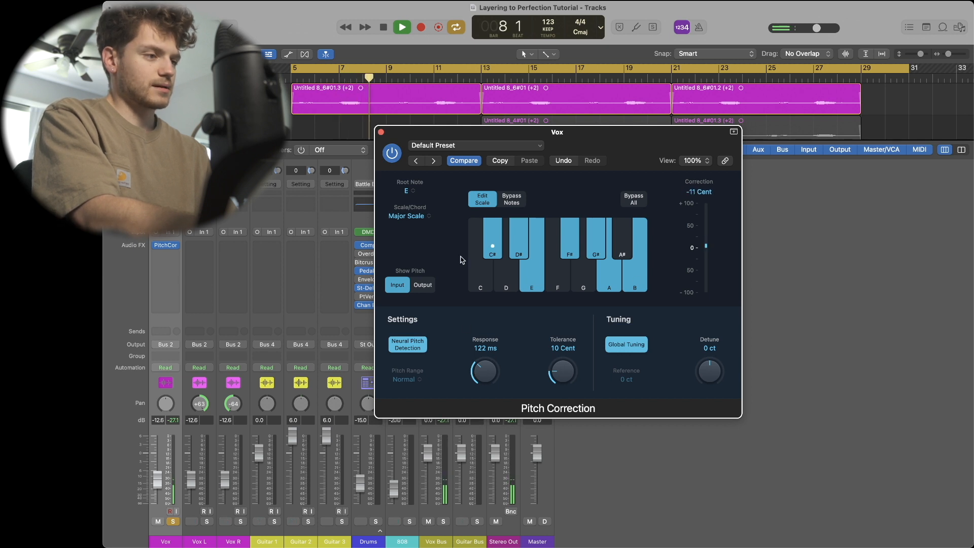
{"action": "key", "text": "space"}
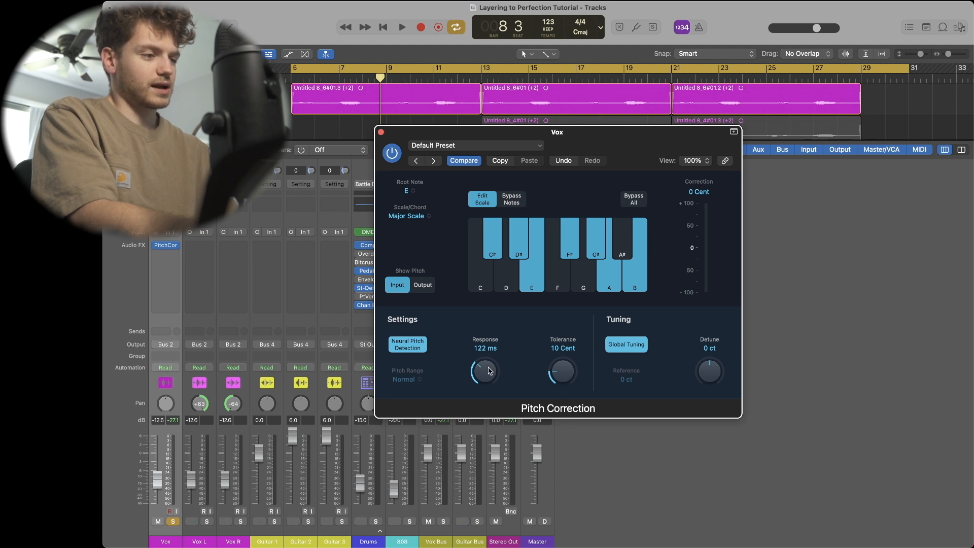
- Copy the Pitch Correction plug-in from the Vox channel to the Vox L and Vox R channels
{"action": "left_click", "coordinate": [165, 249]}
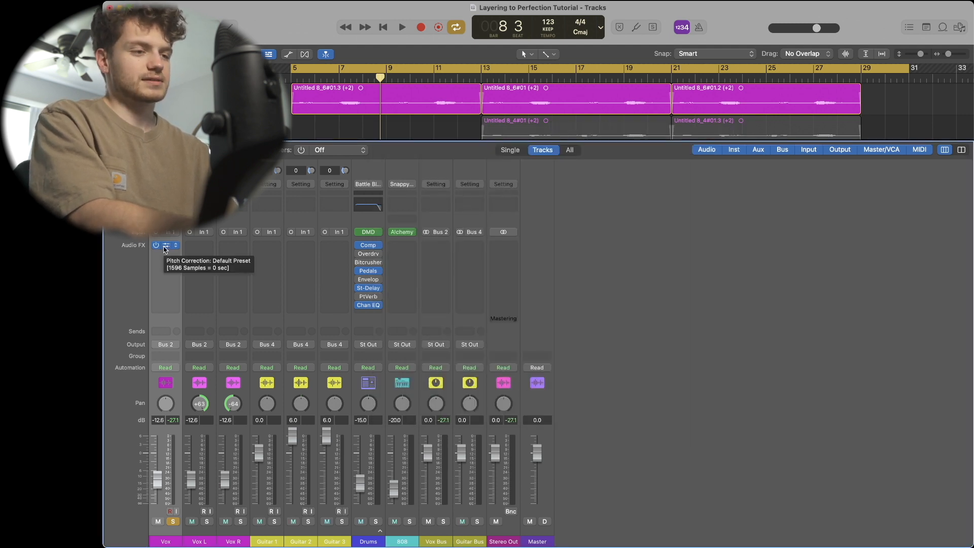
{"action": "left_click_drag", "start_coordinate": [165, 246], "coordinate": [233, 246]}
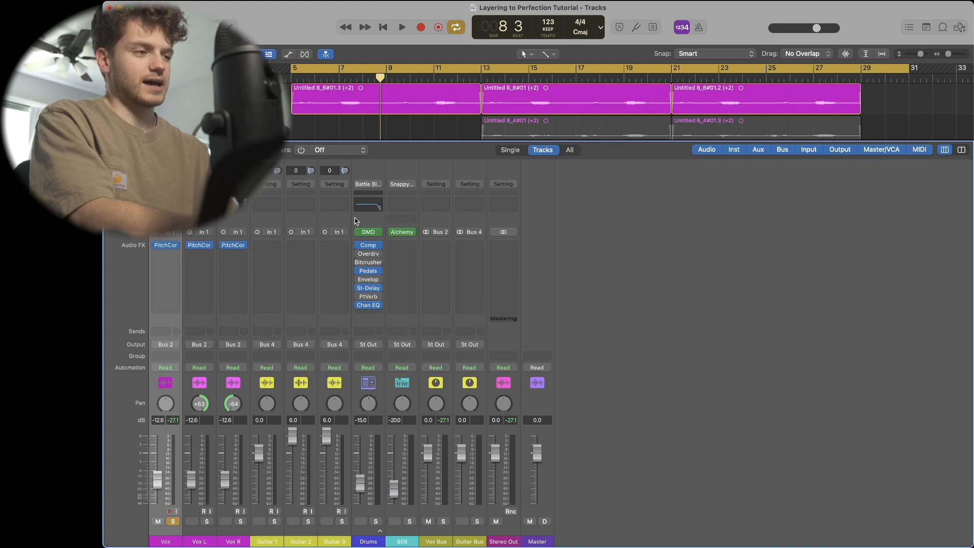
- Solo the Vox, Vox L and Vox R tracks in the Tracks area
{"action": "scroll", "coordinate": [343, 130], "scroll_direction": "down", "scroll_amount": 2}
{"action": "left_click", "coordinate": [147, 89]}
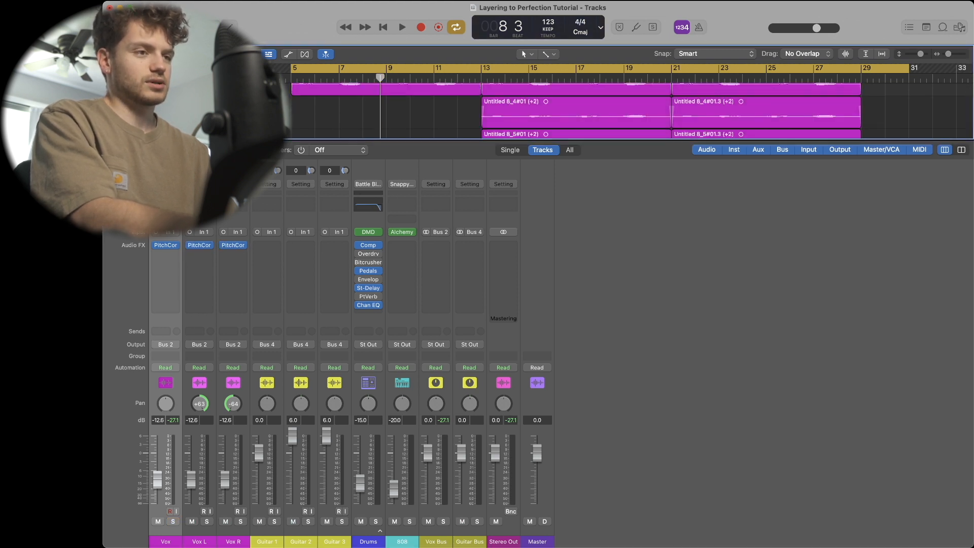
{"action": "scroll", "coordinate": [148, 111], "scroll_direction": "down", "scroll_amount": 2}
{"action": "key", "text": "s"}
{"action": "left_click", "coordinate": [147, 95]}
{"action": "left_click", "coordinate": [147, 127]}
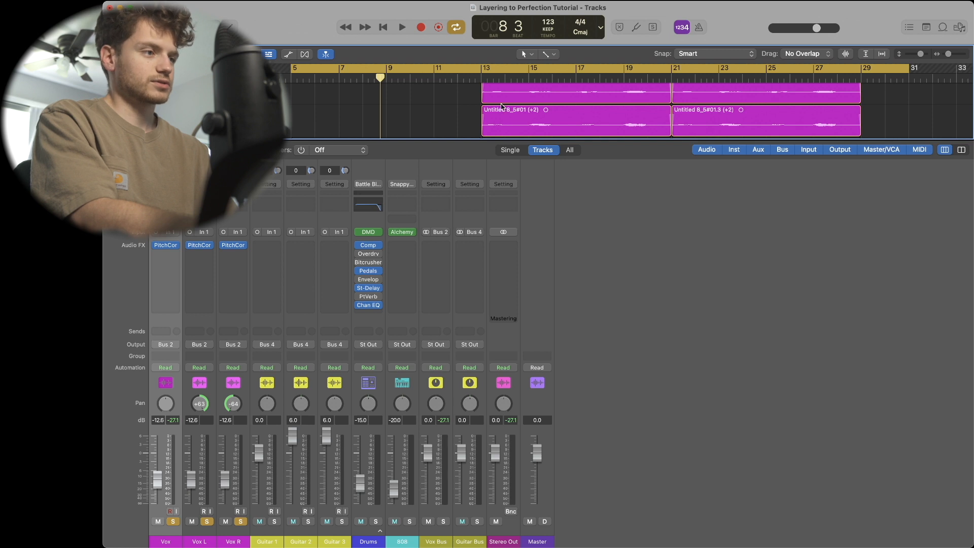
- Move the playhead to bar 13 and play back the soloed vocals
{"action": "left_click", "coordinate": [481, 76]}
{"action": "left_click", "coordinate": [481, 69]}
{"action": "key", "text": "space"}
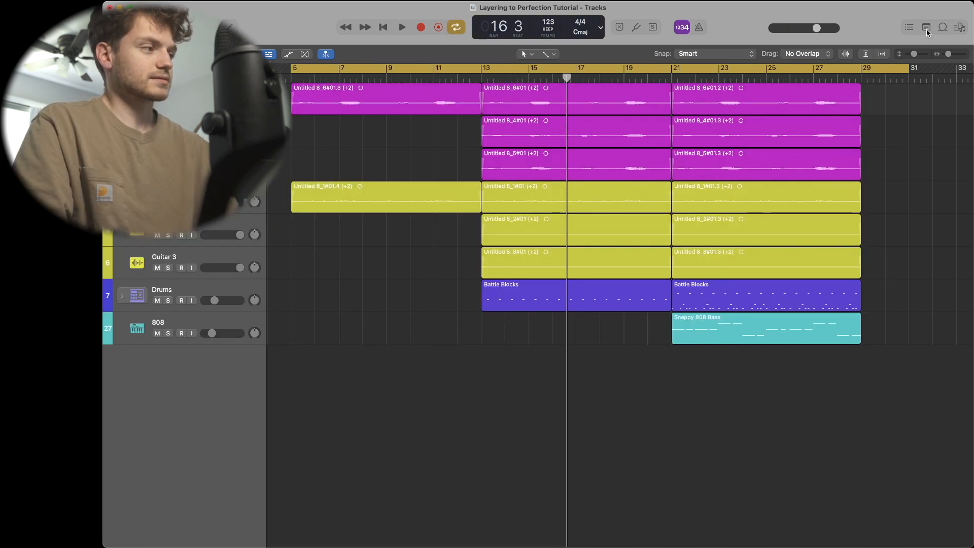
- Open the project notes and review the mixing checklist
{"action": "left_click", "coordinate": [926, 28]}
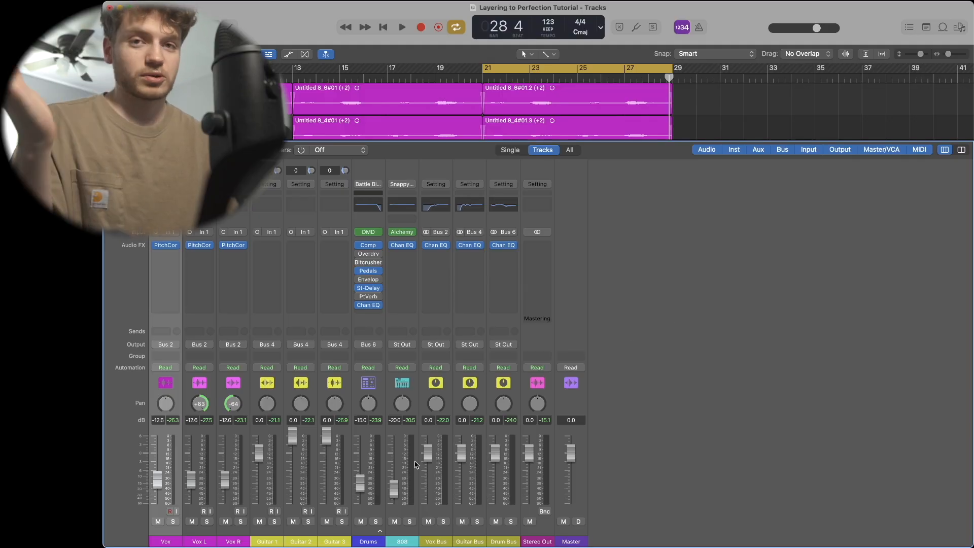
{"action": "mouse_move", "coordinate": [293, 435]}
{"action": "left_mouse_down"}
{"action": "mouse_move", "coordinate": [292, 457]}
{"action": "mouse_move", "coordinate": [292, 435]}
{"action": "left_mouse_up"}
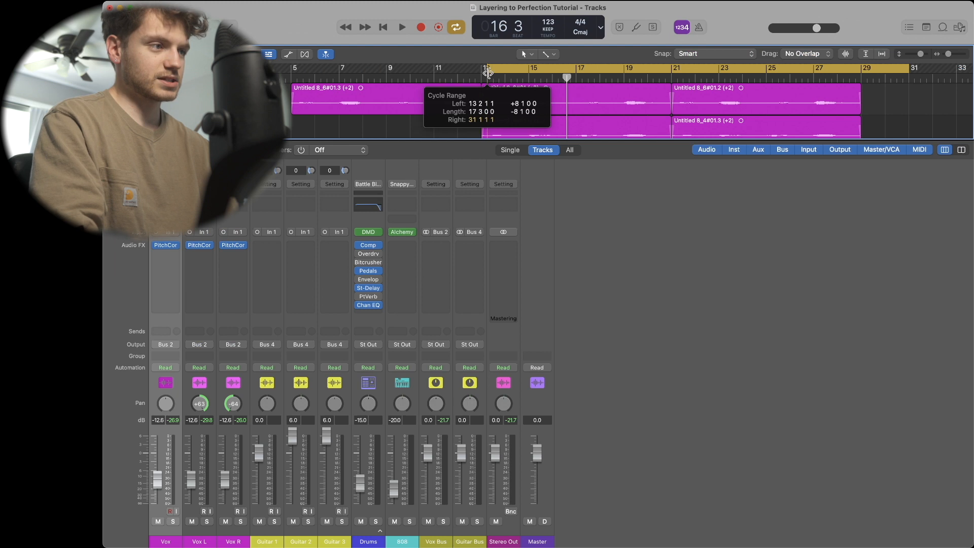
{"action": "left_click_drag", "start_coordinate": [487, 72], "coordinate": [481, 72]}
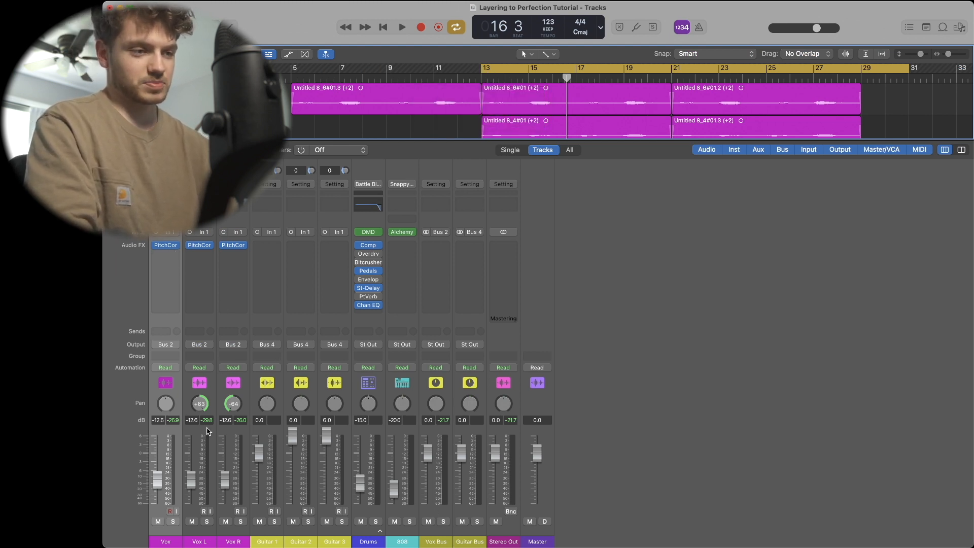
- Solo the Vox Bus and start playback
{"action": "left_click", "coordinate": [442, 543]}
{"action": "left_click", "coordinate": [444, 521]}
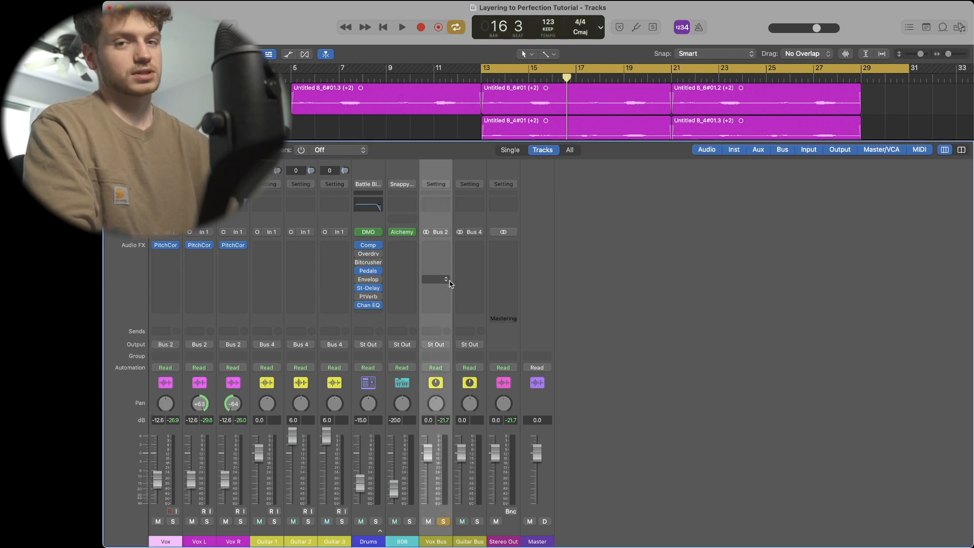
{"action": "key", "text": "space"}
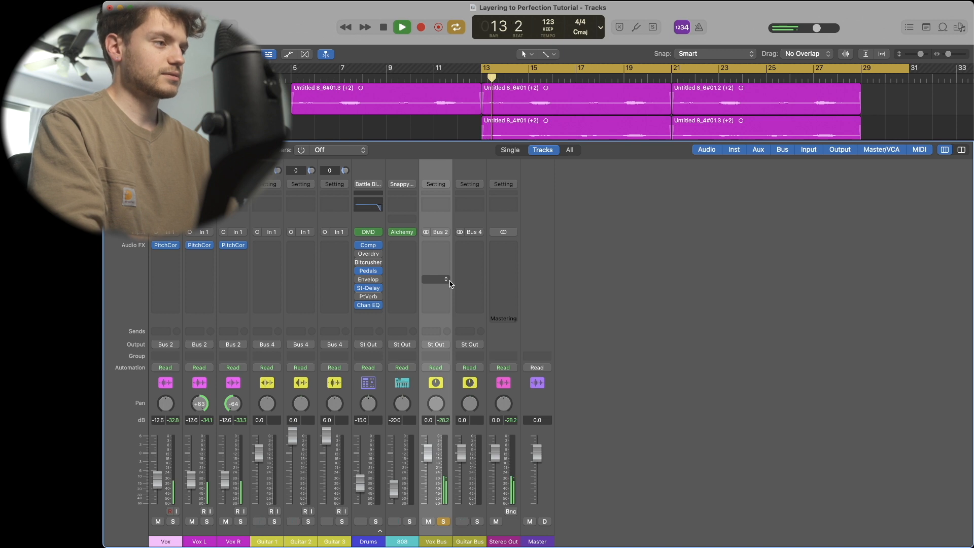
- Toggle the project notes open and closed and stop playback
{"action": "left_click", "coordinate": [927, 28]}
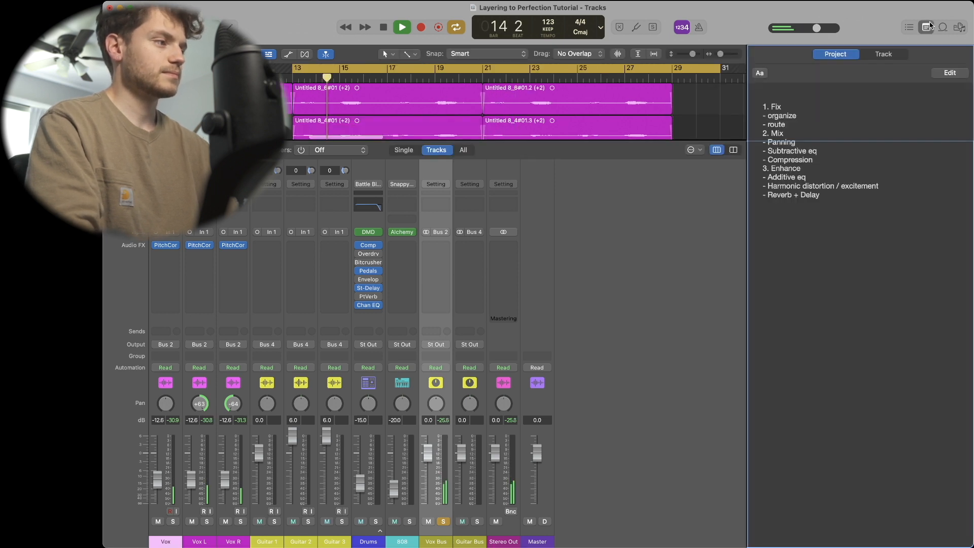
{"action": "left_click", "coordinate": [927, 28]}
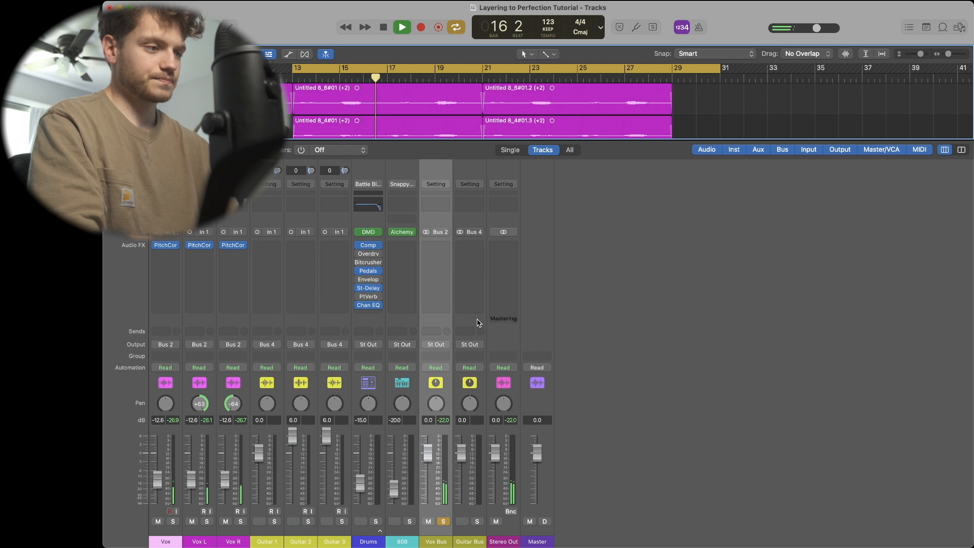
{"action": "key", "text": "space"}
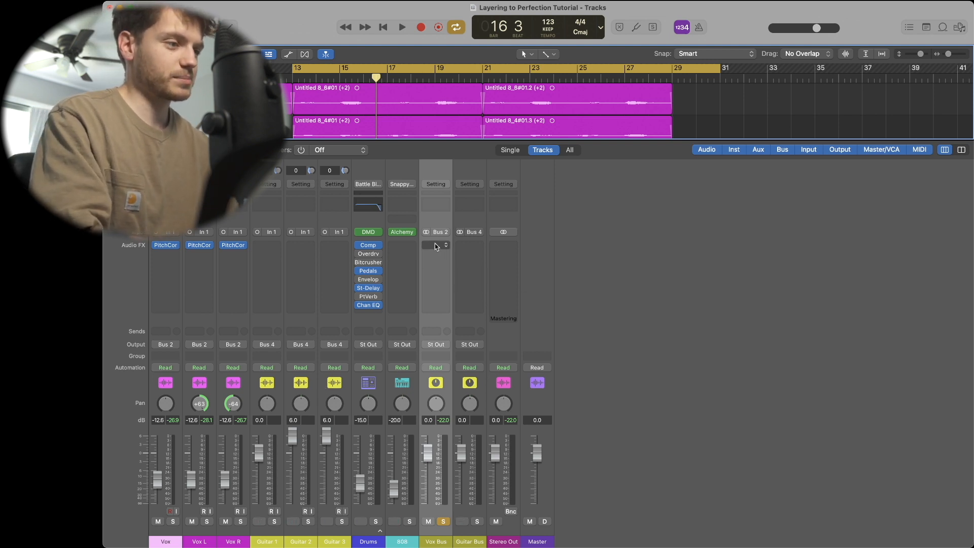
- Insert a Channel EQ on the Vox Bus, enable its low cut and set it to about 183 Hz while auditioning
{"action": "left_click", "coordinate": [434, 209]}
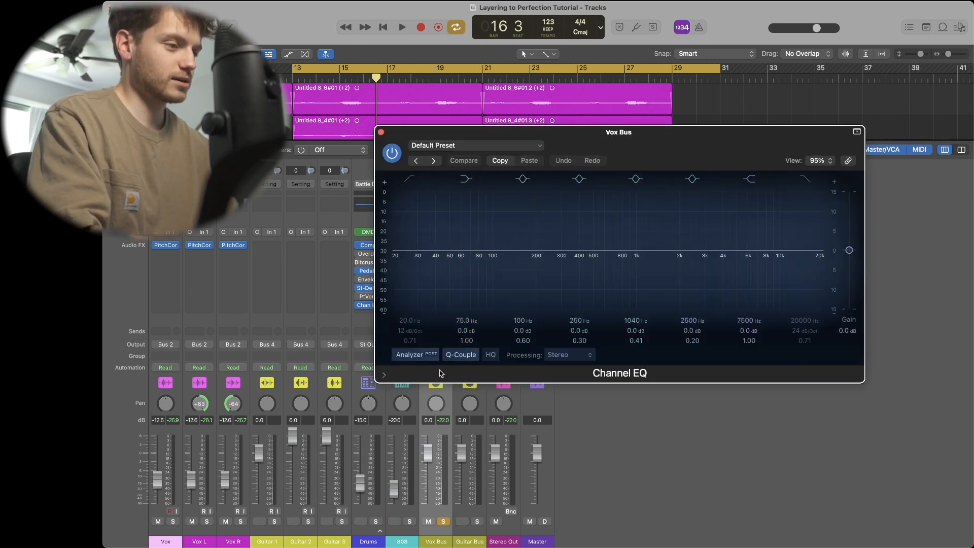
{"action": "left_click", "coordinate": [412, 180]}
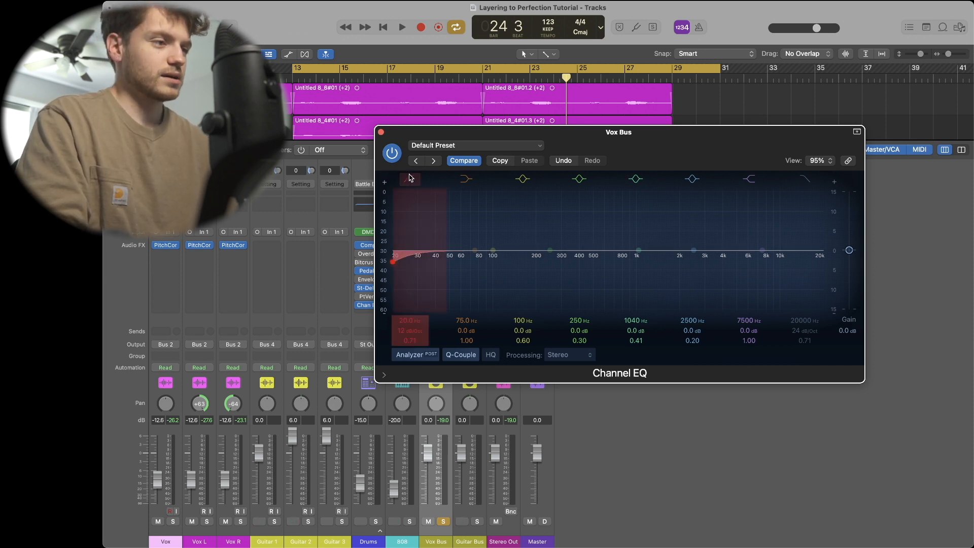
{"action": "left_click_drag", "start_coordinate": [410, 249], "coordinate": [543, 246]}
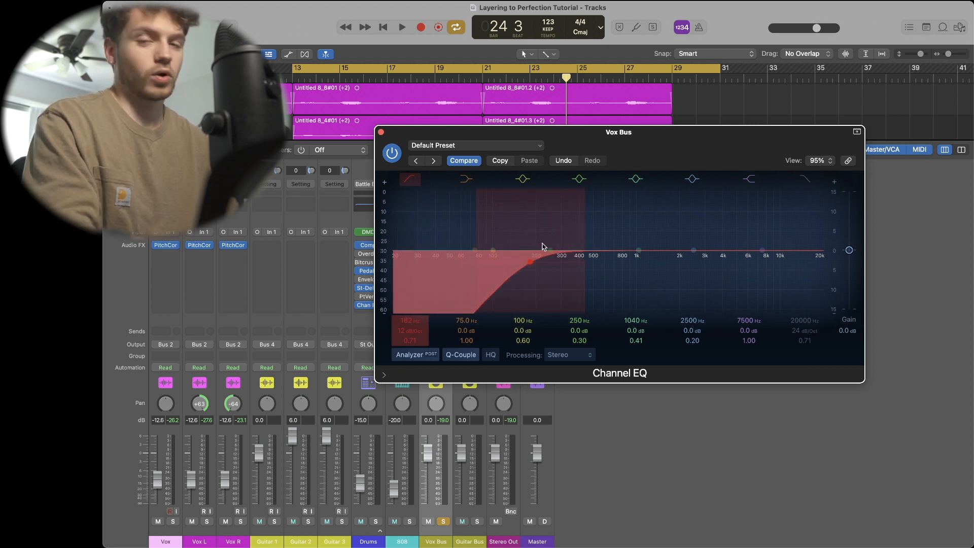
{"action": "key", "text": "space"}
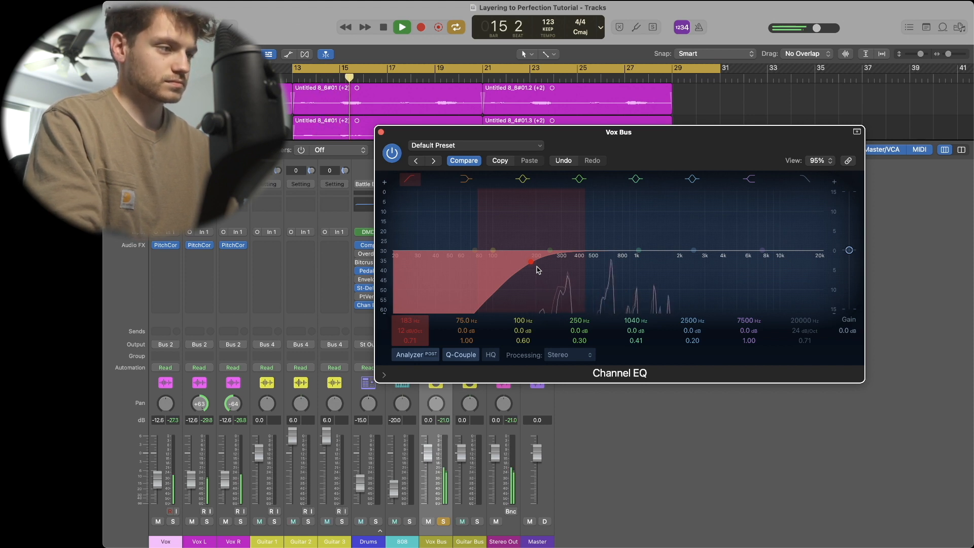
{"action": "key", "text": "space"}
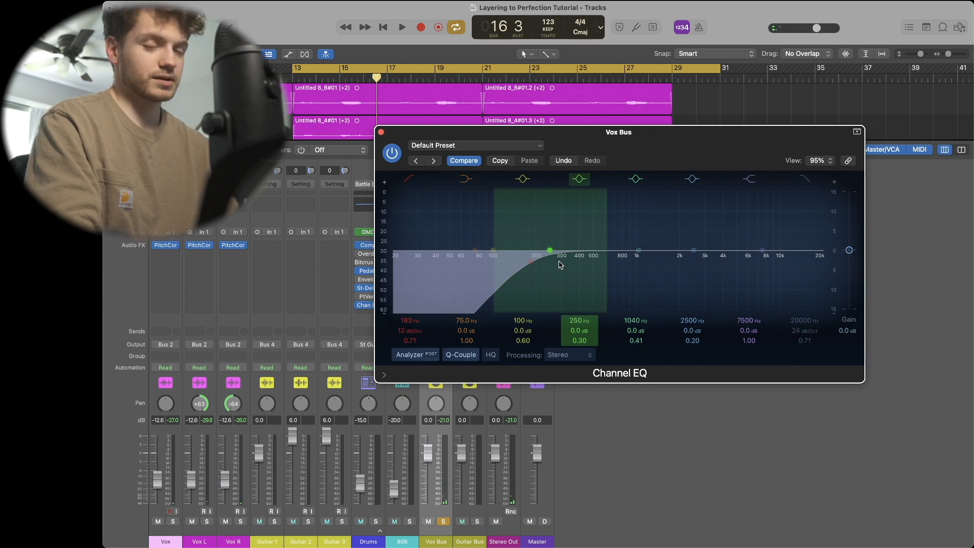
- Start playback and set a Vox Bus EQ band to a 2.2 dB cut at 260 Hz with a Q of 0.75
{"action": "key", "text": "c"}
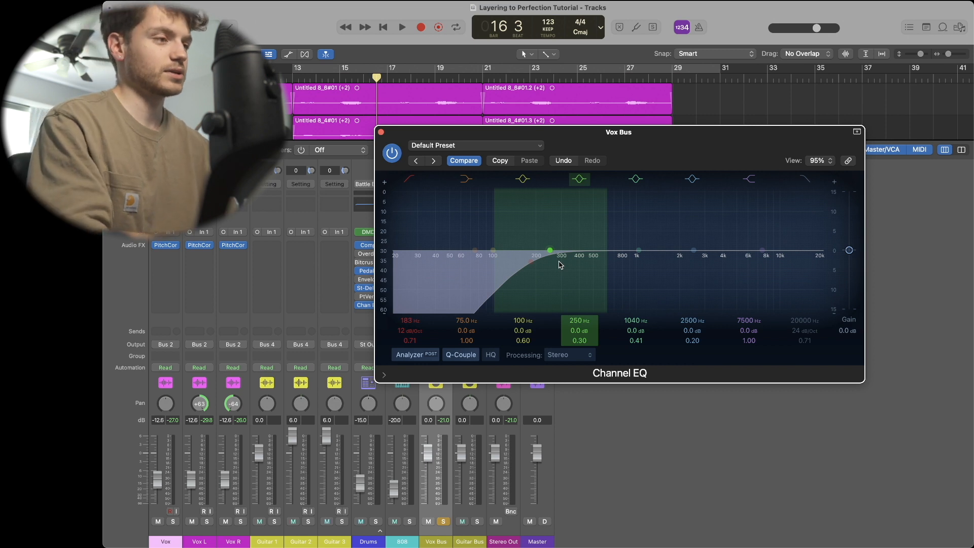
{"action": "key", "text": "space"}
{"action": "left_click_drag", "start_coordinate": [560, 265], "coordinate": [564, 244]}
{"action": "left_click_drag", "start_coordinate": [582, 329], "coordinate": [580, 325]}
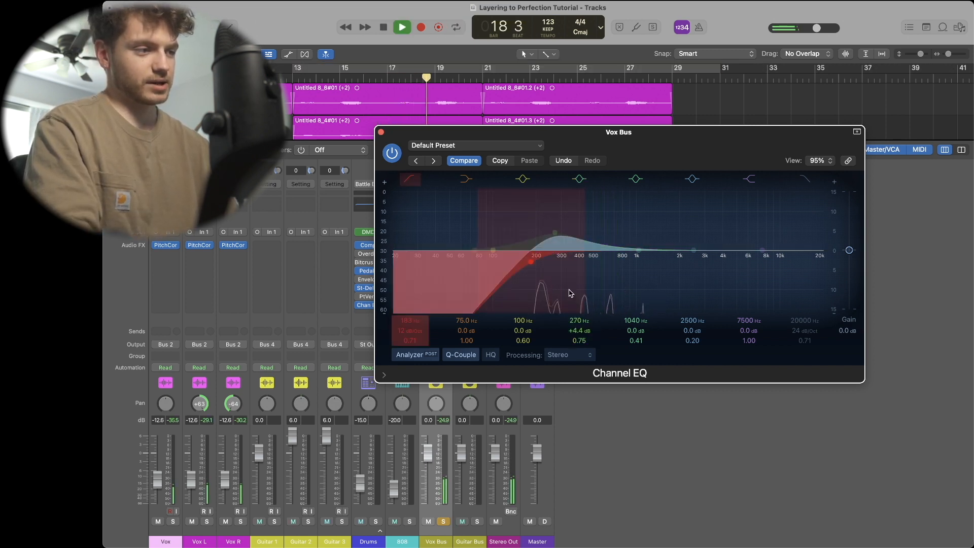
{"action": "left_click_drag", "start_coordinate": [568, 226], "coordinate": [566, 259]}
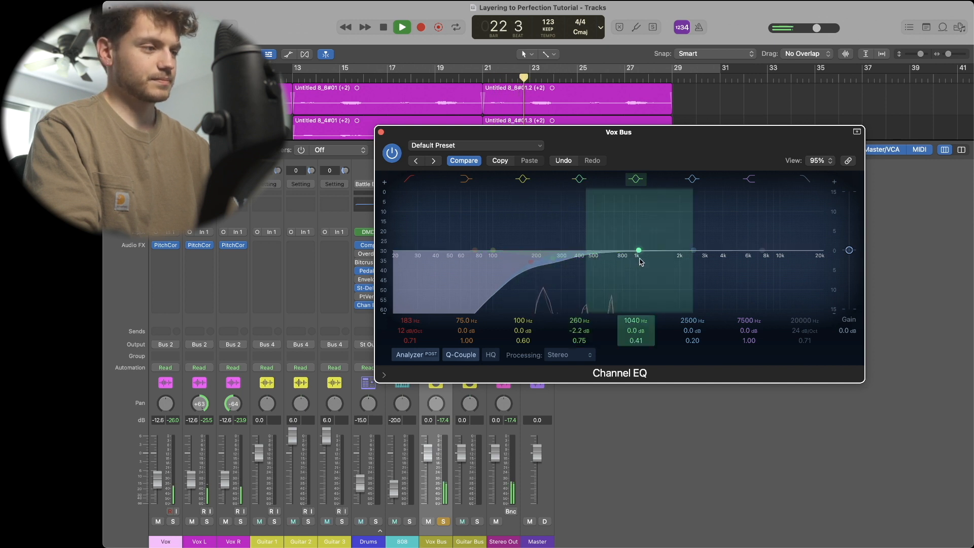
- Sweep the next EQ band and set it to a 1.8 dB cut at 665 Hz with a Q of 1.20
{"action": "left_click_drag", "start_coordinate": [641, 261], "coordinate": [612, 240]}
{"action": "left_click_drag", "start_coordinate": [638, 341], "coordinate": [638, 340]}
{"action": "left_click_drag", "start_coordinate": [602, 249], "coordinate": [599, 249]}
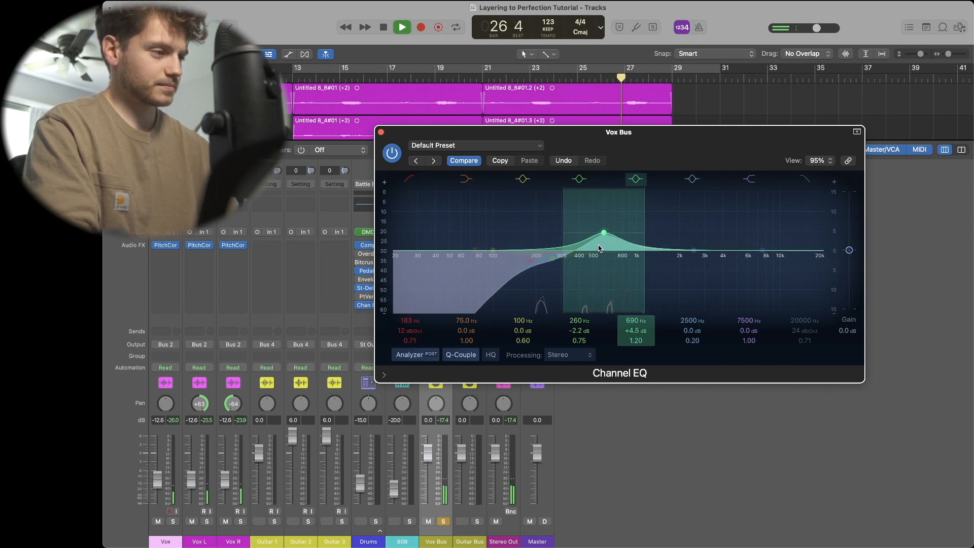
{"action": "left_click_drag", "start_coordinate": [598, 247], "coordinate": [607, 281]}
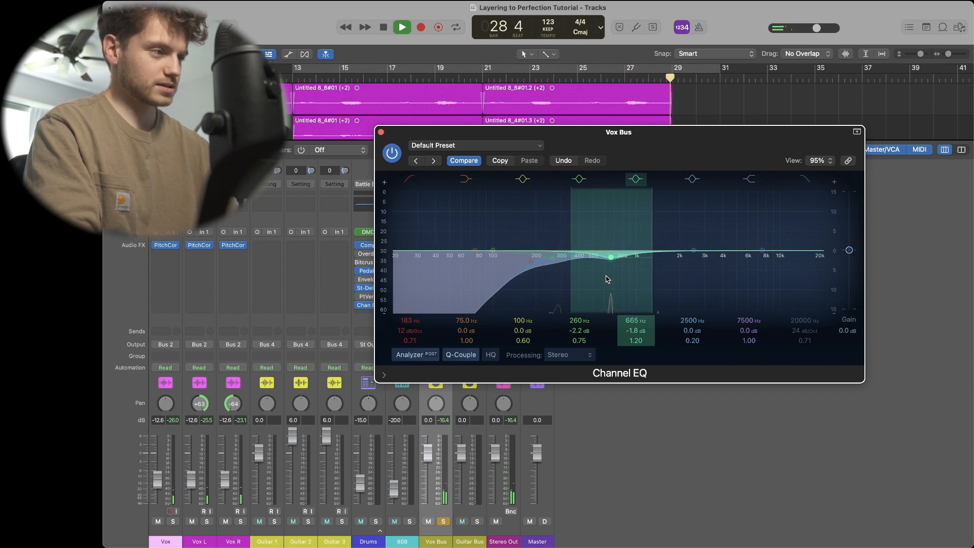
- Trim the 260 Hz cut to -2.0 dB, stop playback and close the Vox Bus EQ
{"action": "key", "text": "c"}
{"action": "left_click_drag", "start_coordinate": [564, 266], "coordinate": [565, 265]}
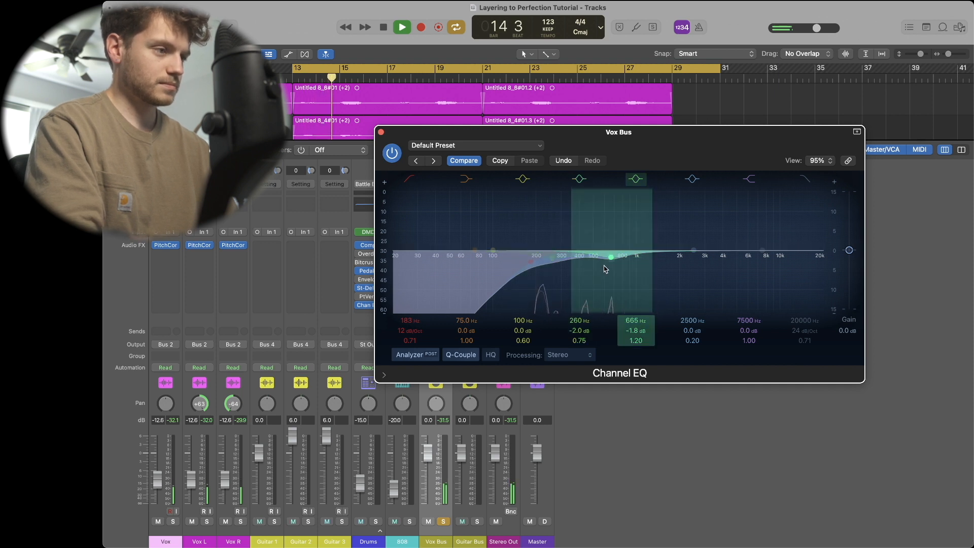
{"action": "key", "text": "space"}
{"action": "left_click", "coordinate": [381, 133]}
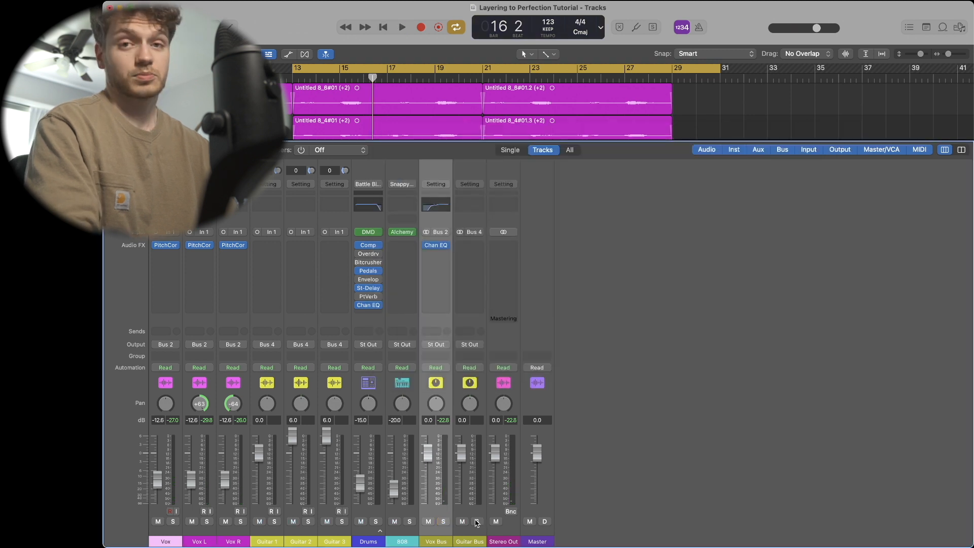
- Solo the Guitar Bus, start playback and insert a Channel EQ on the Guitar Bus
{"action": "left_click", "coordinate": [477, 521]}
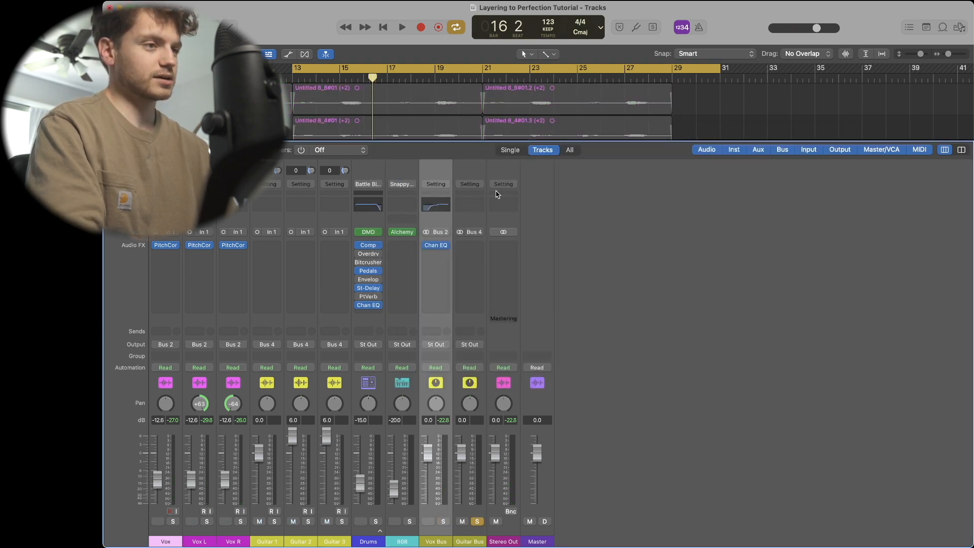
{"action": "key", "text": "space"}
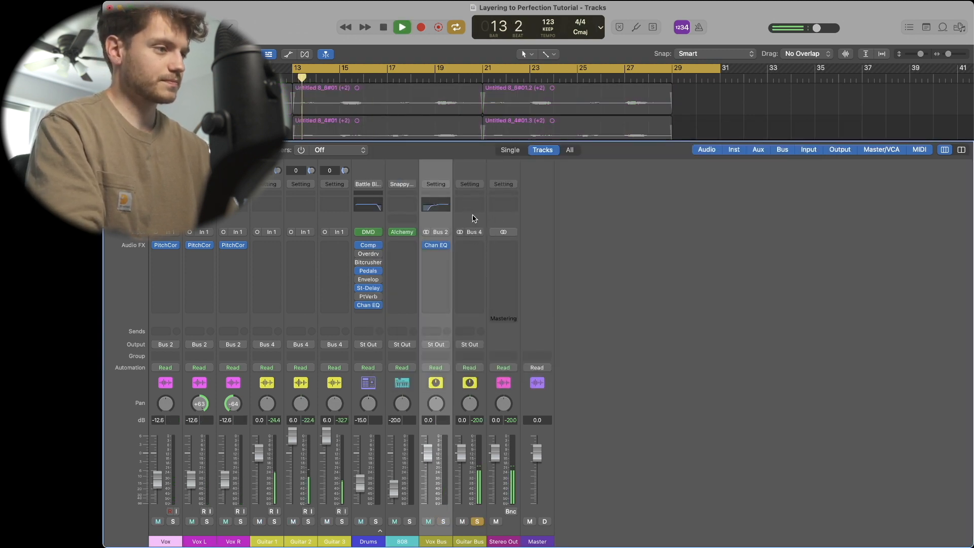
{"action": "left_click", "coordinate": [470, 205]}
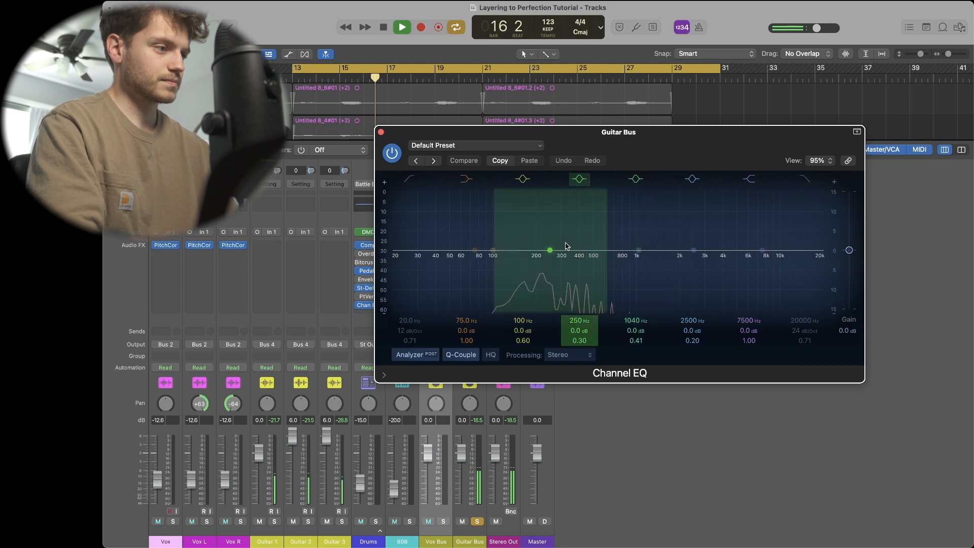
- Sweep the Guitar Bus EQ's 250 Hz band with a Q of 1.90 and set it to a 3.2 dB cut at 197 Hz
{"action": "left_click_drag", "start_coordinate": [580, 341], "coordinate": [580, 322]}
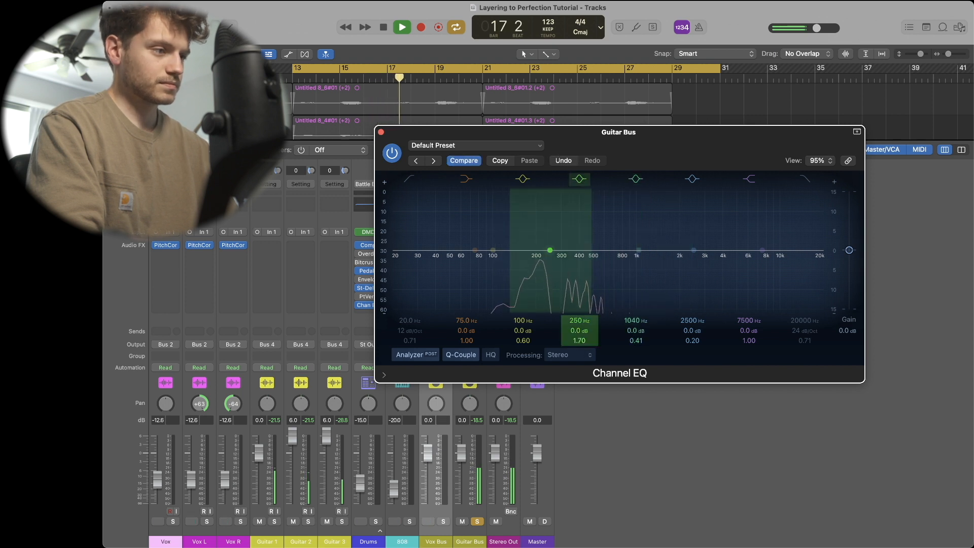
{"action": "left_click_drag", "start_coordinate": [557, 261], "coordinate": [541, 207]}
{"action": "key", "text": "space"}
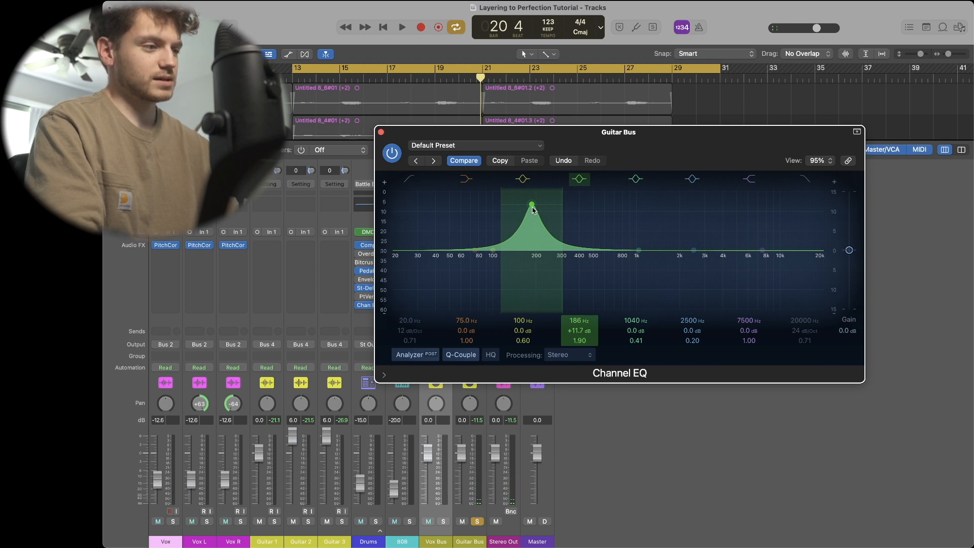
{"action": "left_click_drag", "start_coordinate": [533, 210], "coordinate": [539, 267]}
{"action": "key", "text": "space"}
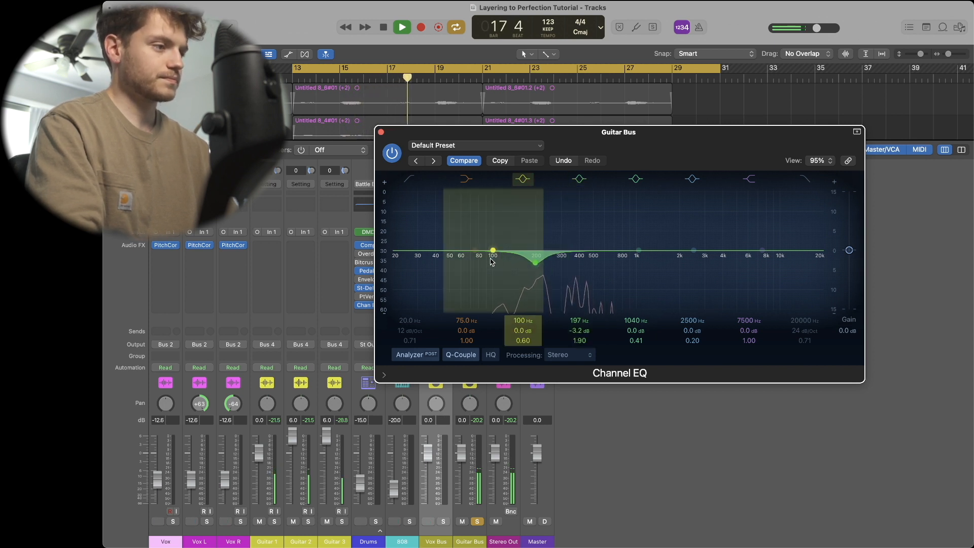
- Sweep the next band and set it to a 2.5 dB cut at 705 Hz with a Q of 1.30
{"action": "left_click_drag", "start_coordinate": [654, 255], "coordinate": [623, 218]}
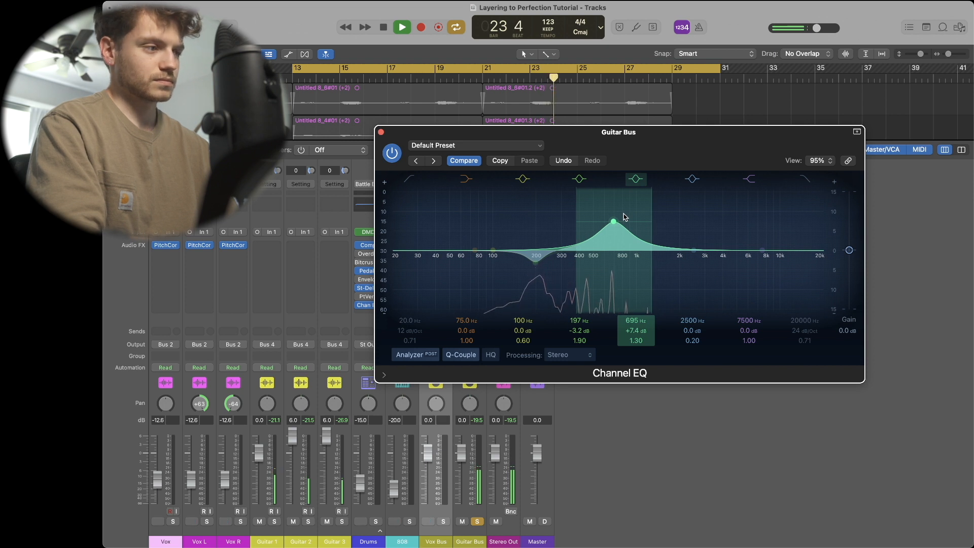
{"action": "key", "text": "space"}
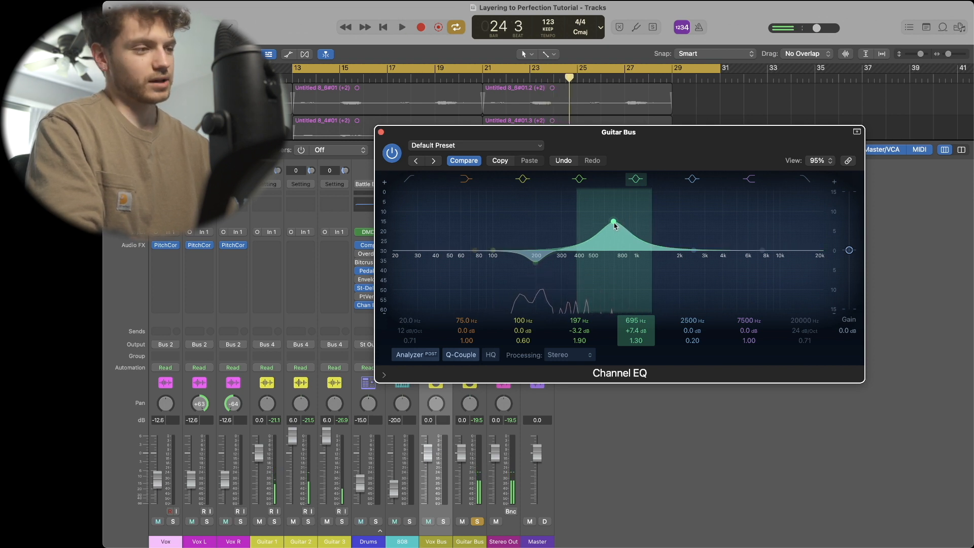
{"action": "key", "text": "space"}
{"action": "left_click_drag", "start_coordinate": [614, 224], "coordinate": [617, 274]}
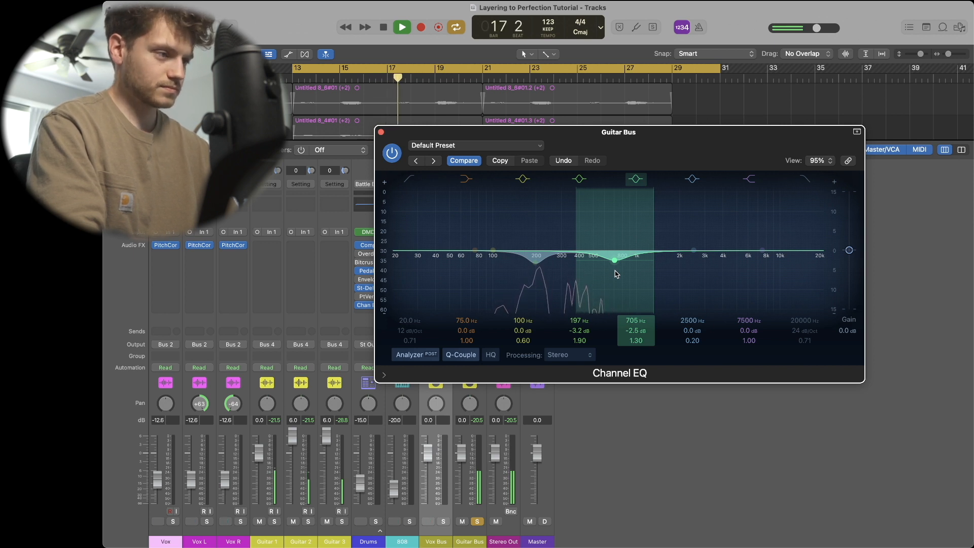
- Enable the Guitar Bus low cut, set it to 76 Hz with a 36 dB/Oct slope, and close the EQ
{"action": "left_click", "coordinate": [410, 179]}
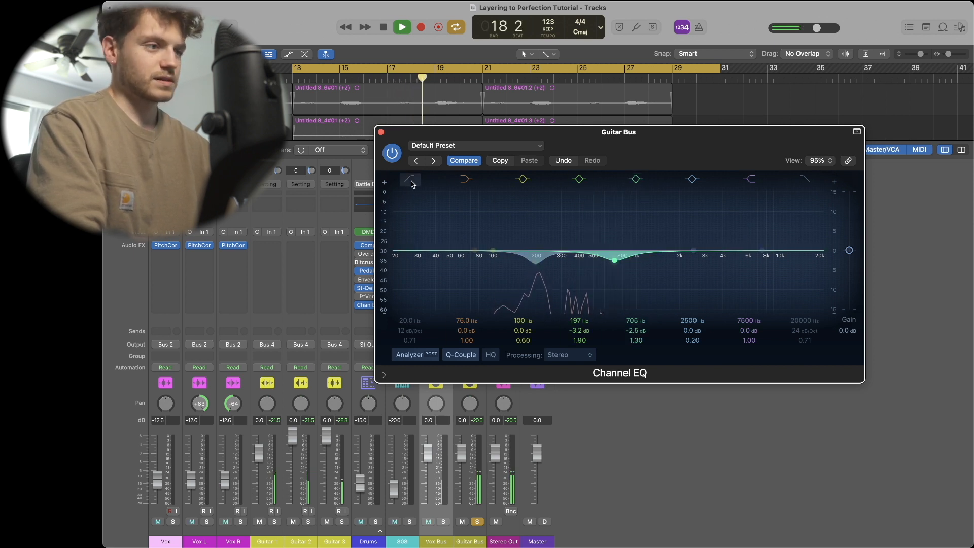
{"action": "left_click_drag", "start_coordinate": [419, 290], "coordinate": [480, 276]}
{"action": "key", "text": "space"}
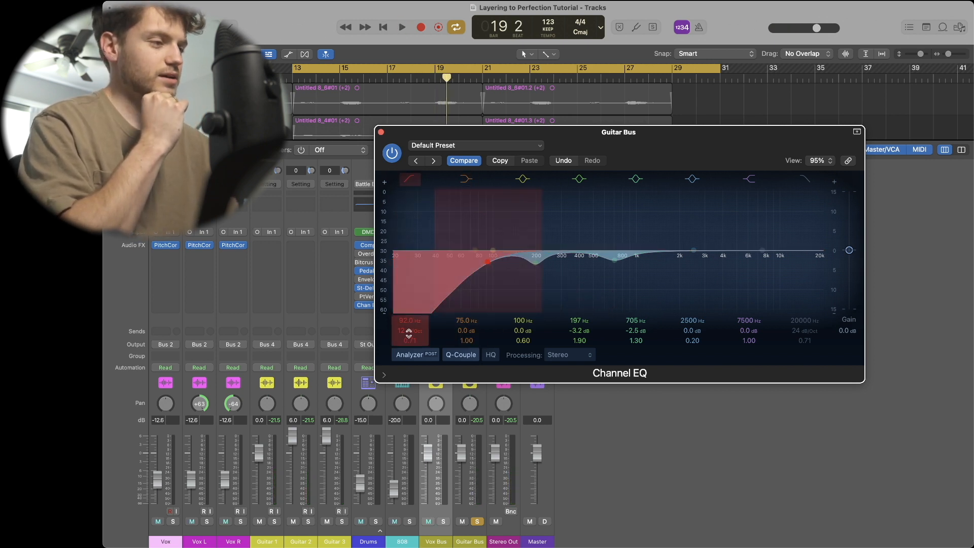
{"action": "left_click_drag", "start_coordinate": [410, 331], "coordinate": [410, 325]}
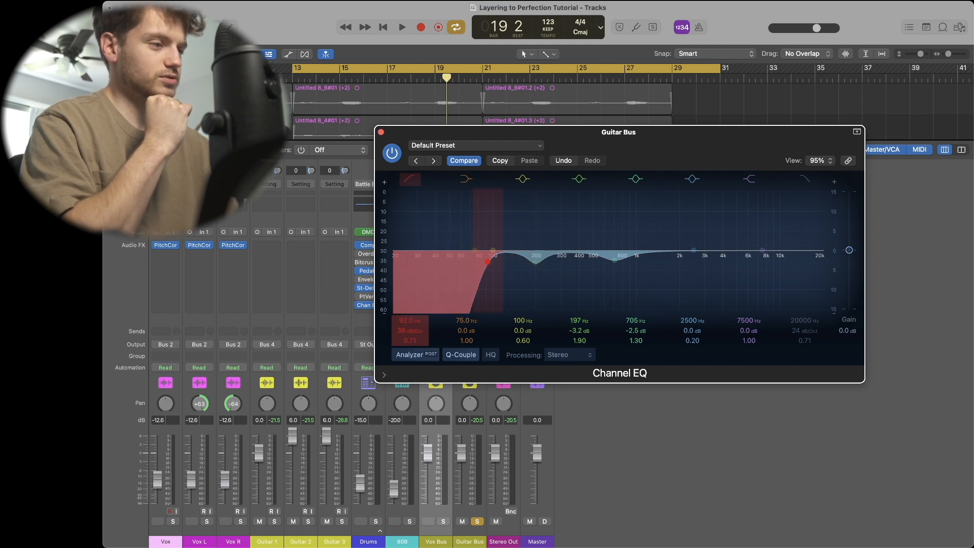
{"action": "left_click_drag", "start_coordinate": [487, 262], "coordinate": [480, 270]}
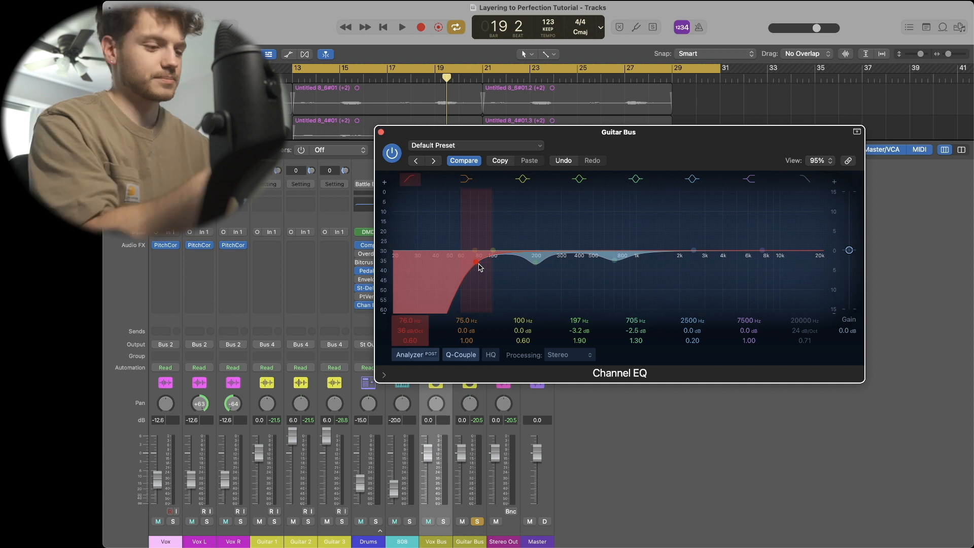
{"action": "key", "text": "space"}
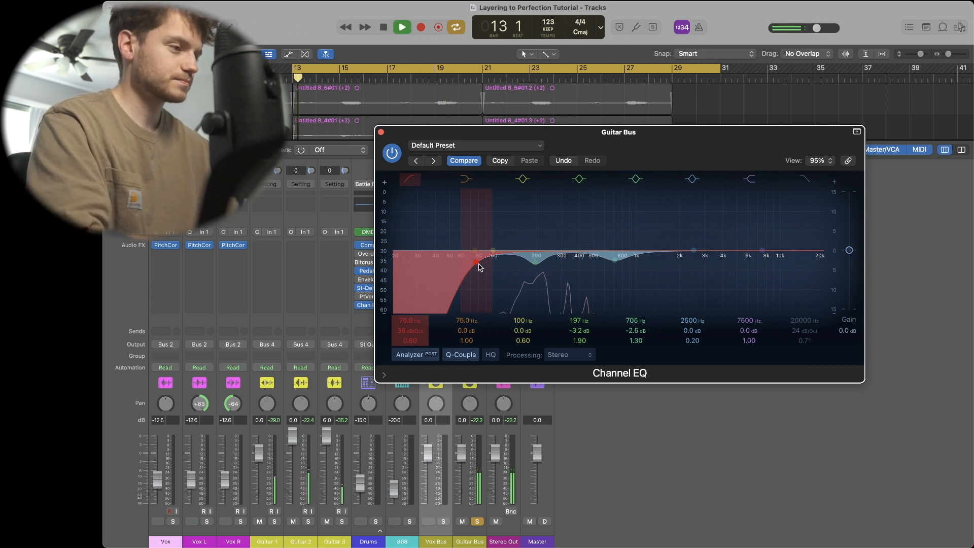
{"action": "left_click", "coordinate": [381, 132]}
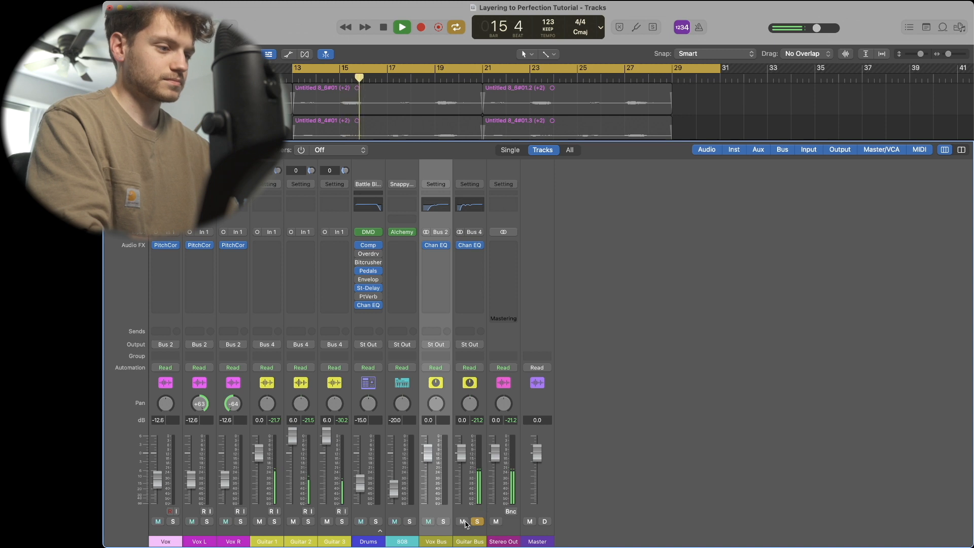
- Solo the Vox Bus together with the Guitar Bus and play both buses back
{"action": "key", "text": "space"}
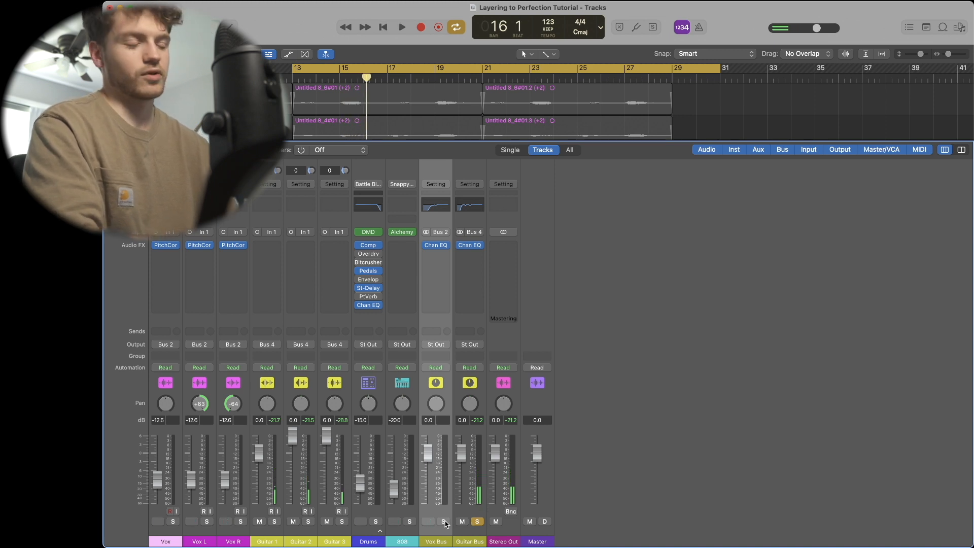
{"action": "left_click", "coordinate": [444, 521]}
{"action": "key", "text": "space"}
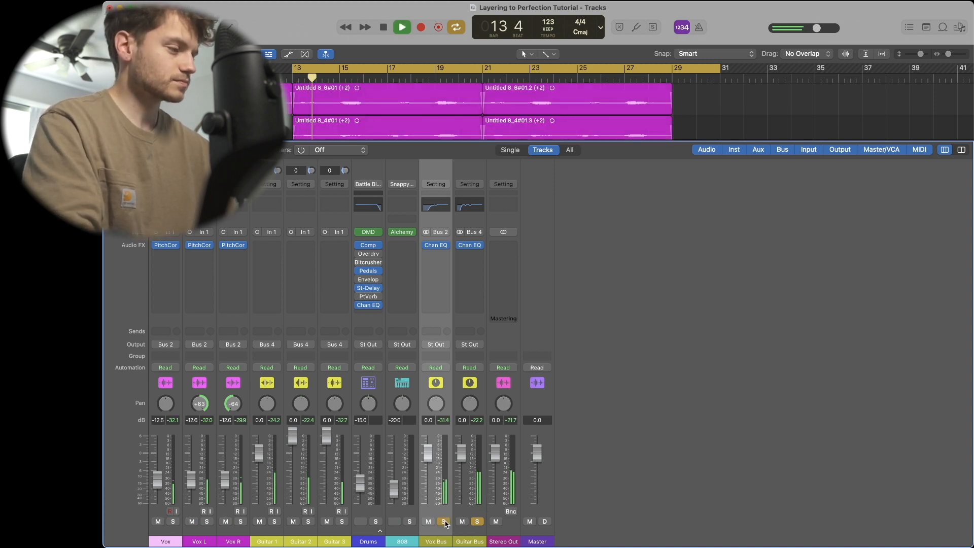
{"action": "mouse_move", "coordinate": [427, 247]}
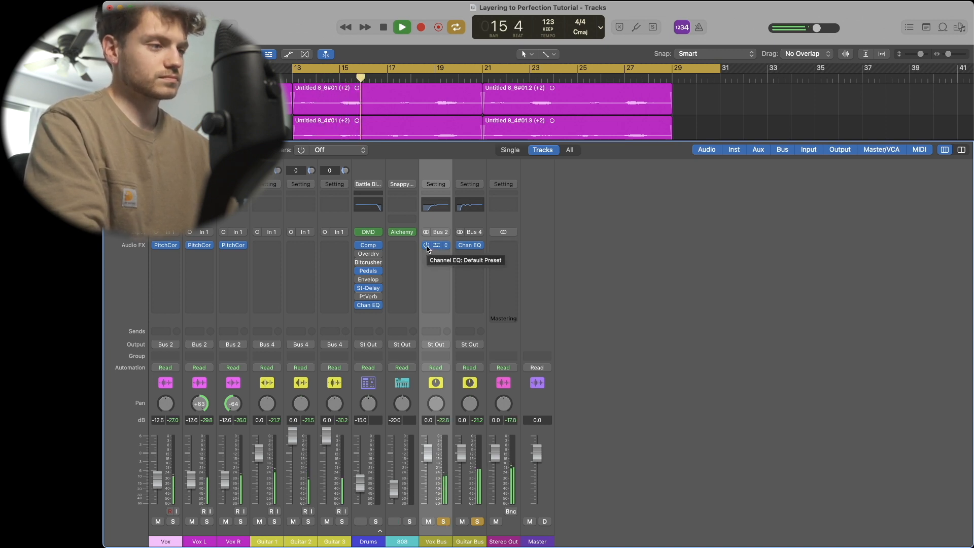
{"action": "key", "text": "space"}
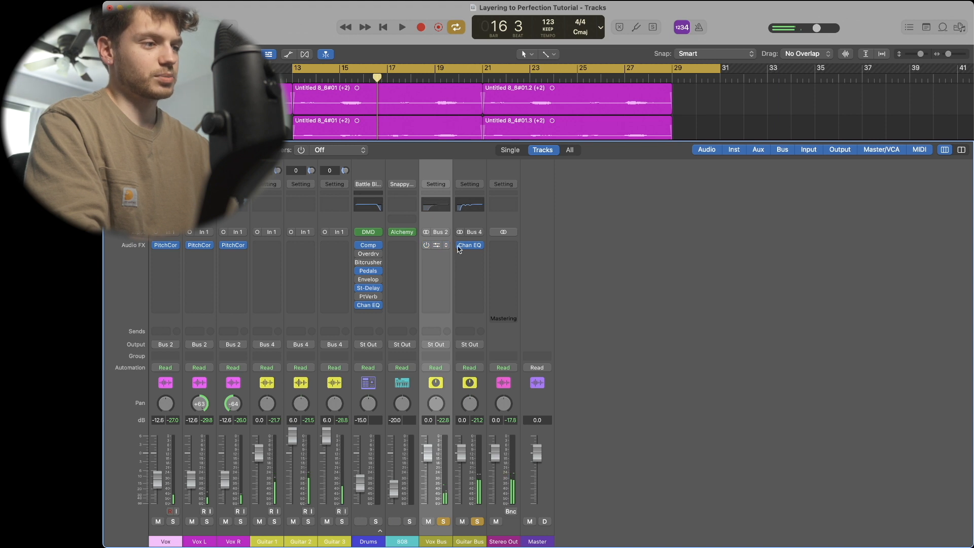
{"action": "key", "text": "space"}
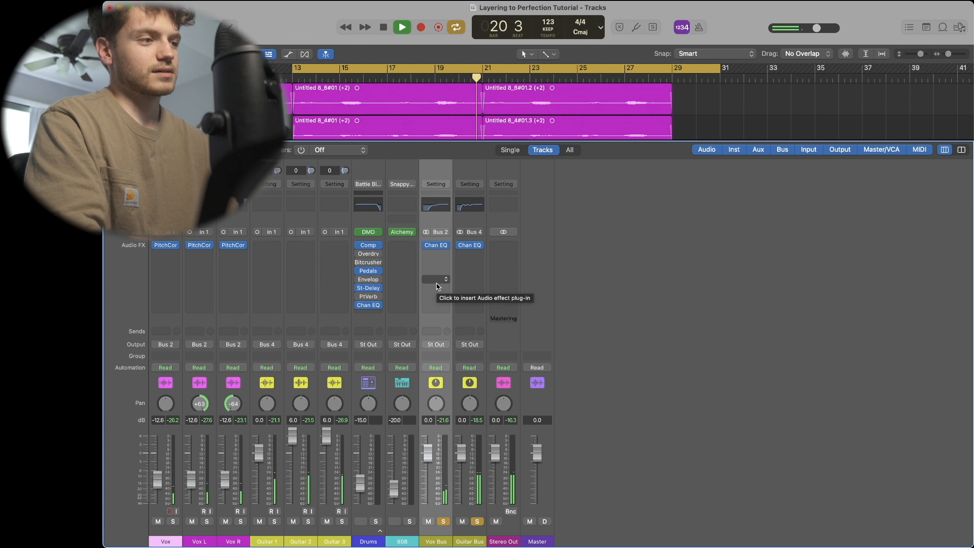
{"action": "key", "text": "space"}
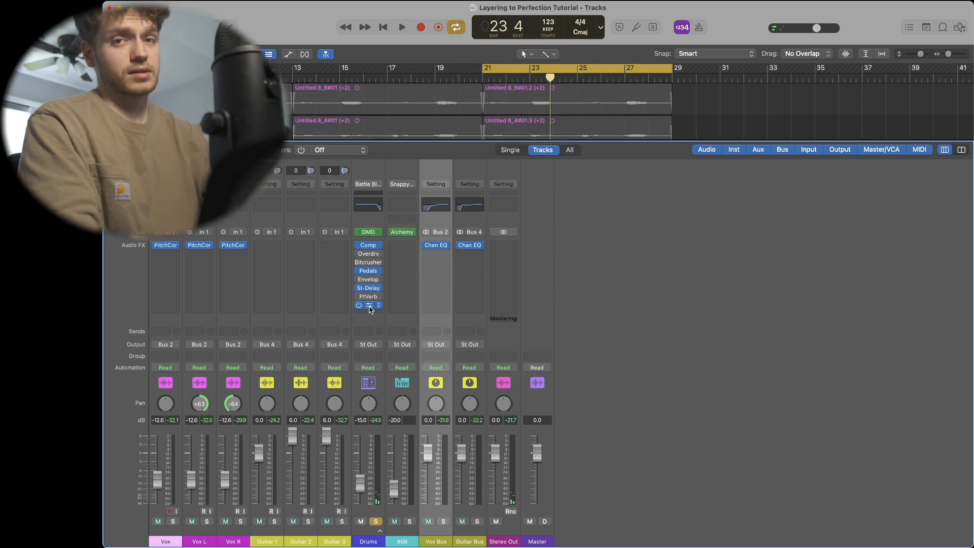
- Open the Drums track's Smart Controls and return to the mixer
{"action": "key", "text": "x"}
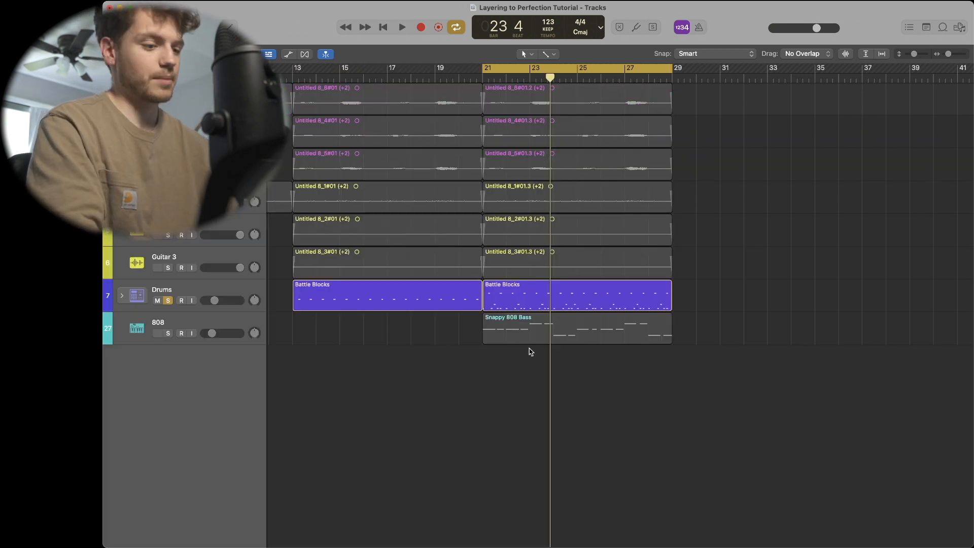
{"action": "key", "text": "x"}
{"action": "key", "text": "x"}
{"action": "key", "text": "b"}
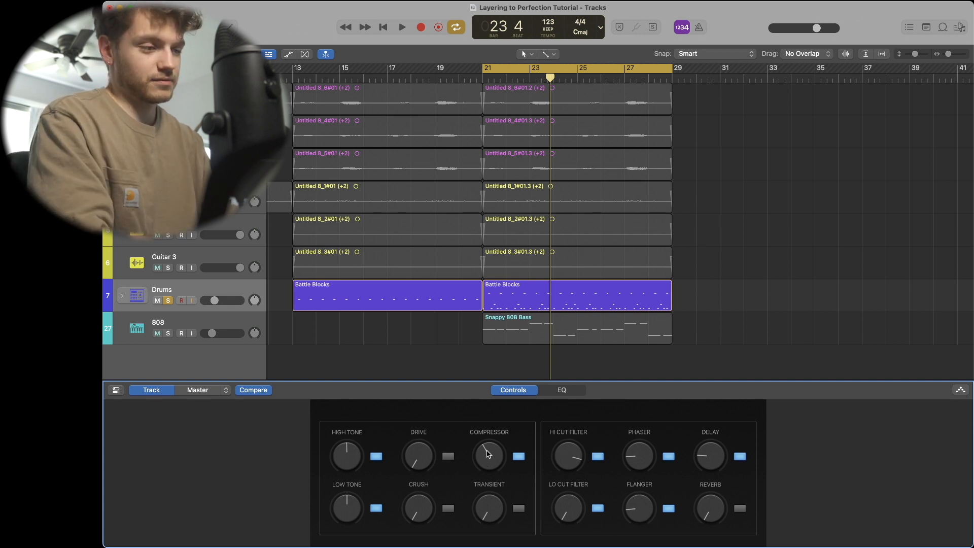
{"action": "key", "text": "x"}
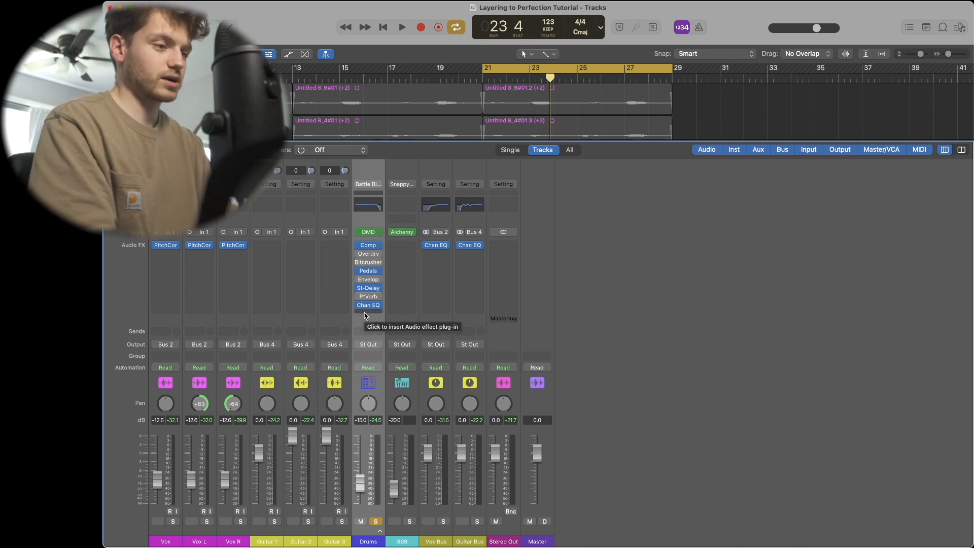
- Route the Drums channel's output to Bus 6
{"action": "left_click", "coordinate": [370, 345]}
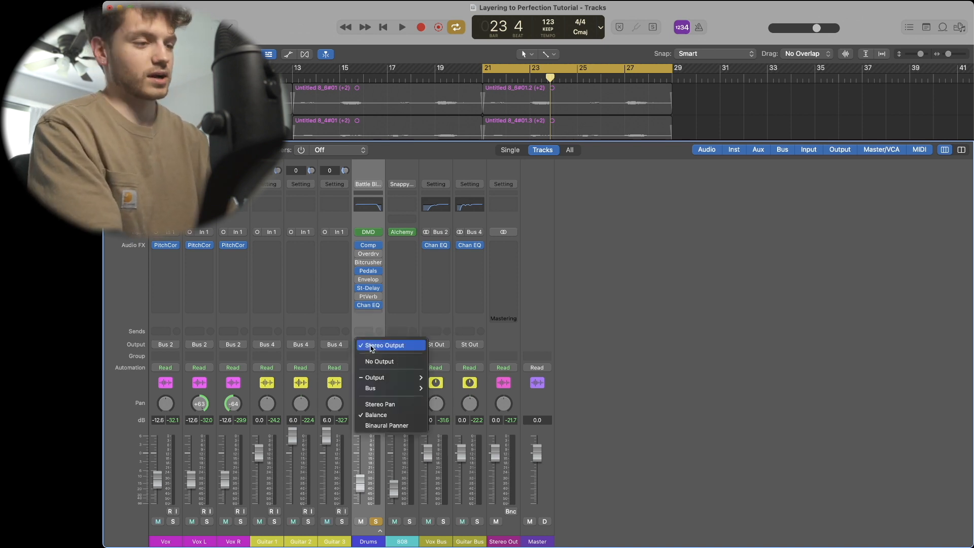
{"action": "mouse_move", "coordinate": [376, 388]}
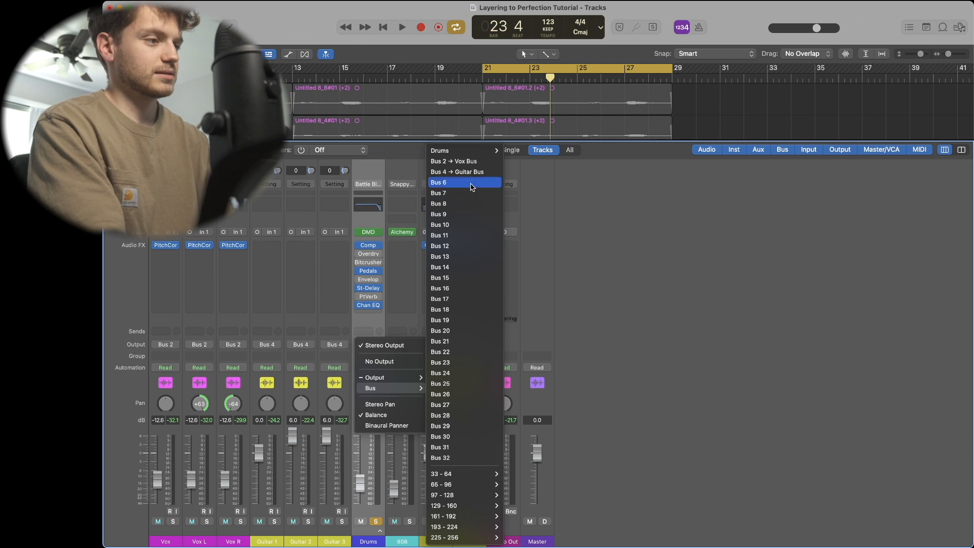
{"action": "left_click", "coordinate": [471, 184]}
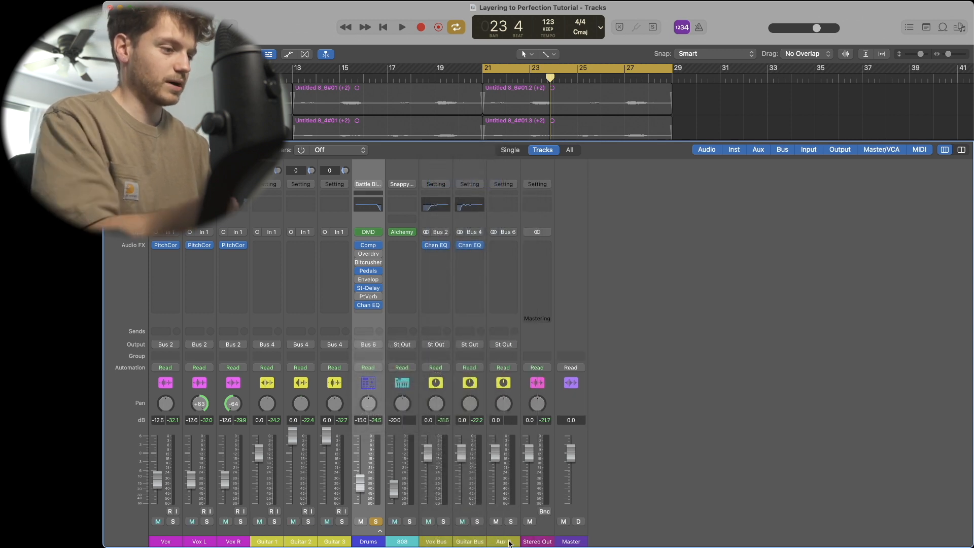
- Rename the new aux channel to Drum Bus
{"action": "double_click", "coordinate": [508, 542]}
{"action": "type", "text": "Drum Bus"}
{"action": "key", "text": "Return"}
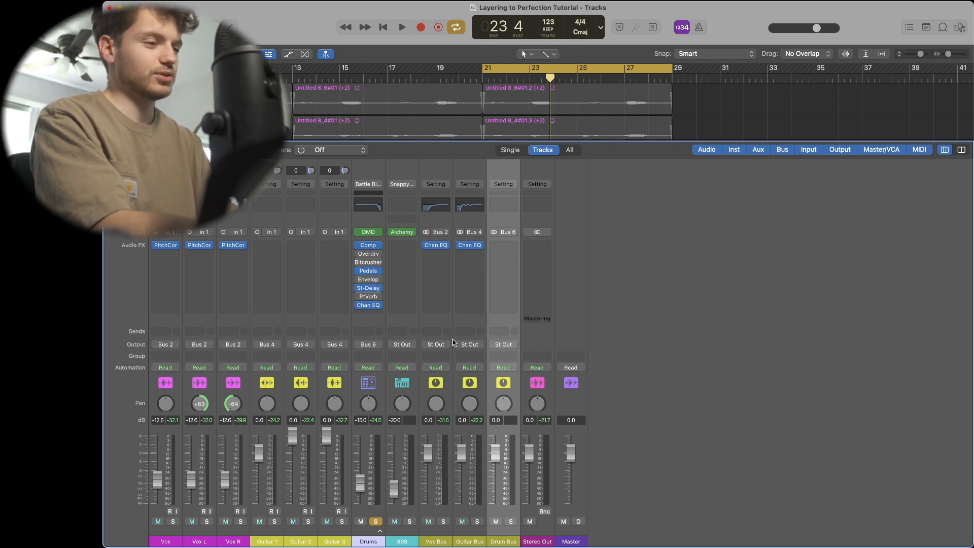
- Open the Drum Bus Channel EQ, start playback, and cut a mid band by -3.0 dB around 1320 Hz
{"action": "left_click", "coordinate": [502, 208]}
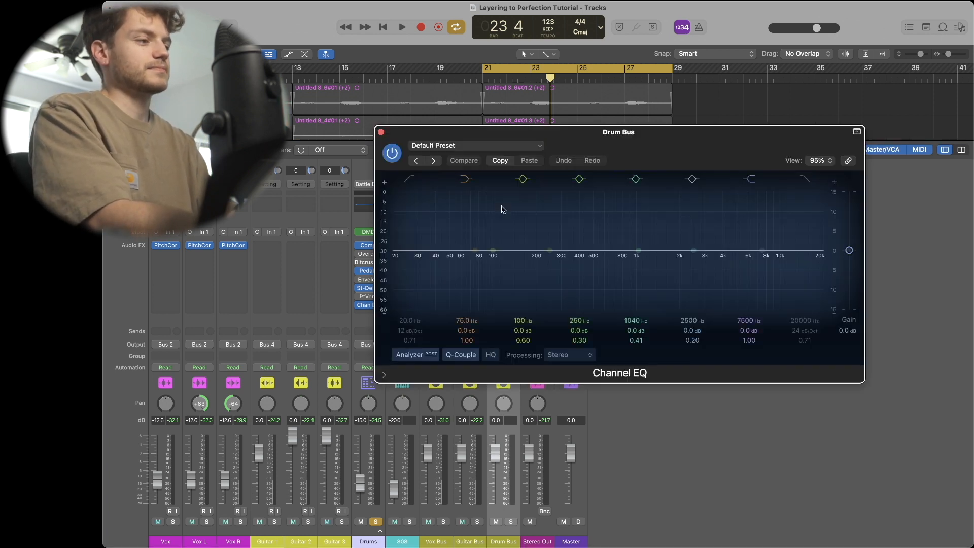
{"action": "key", "text": "space"}
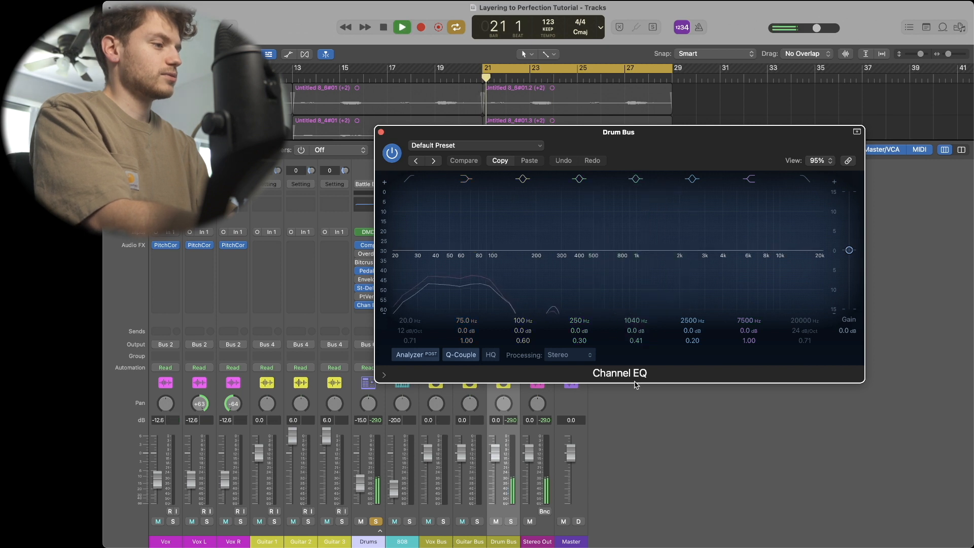
{"action": "left_click_drag", "start_coordinate": [582, 335], "coordinate": [646, 226]}
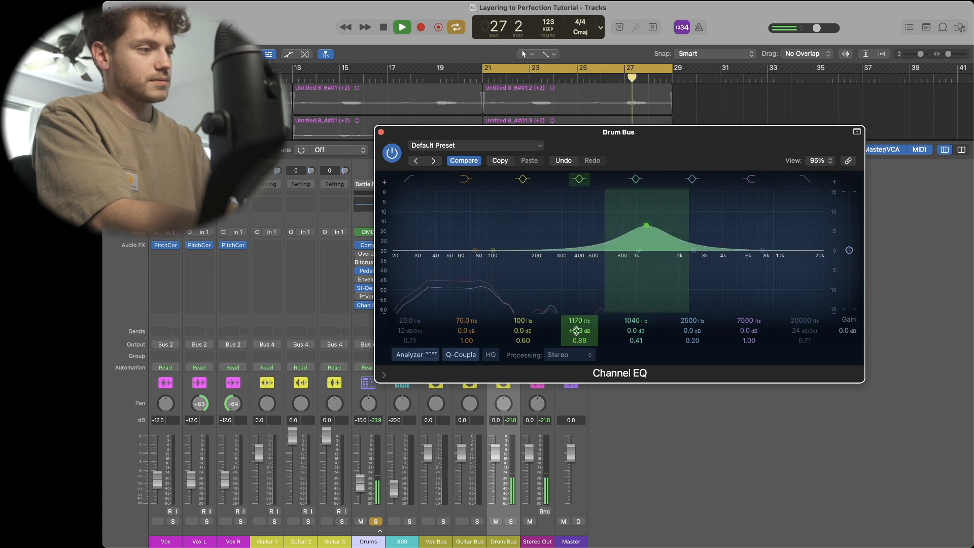
{"action": "left_click_drag", "start_coordinate": [577, 330], "coordinate": [577, 380]}
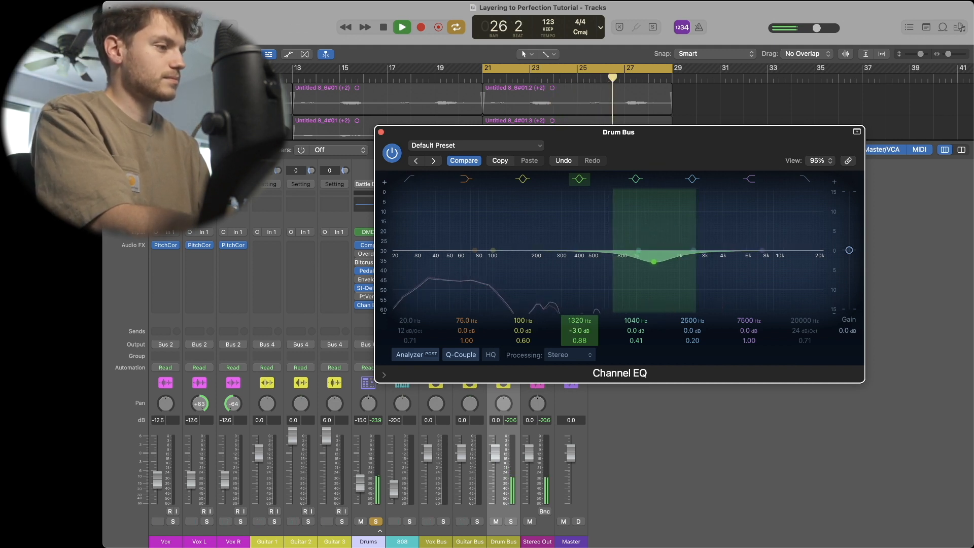
- Set the Drum Bus EQ band at 3680 Hz to -1.6 dB with a Q of 0.48
{"action": "left_click_drag", "start_coordinate": [693, 329], "coordinate": [690, 305]}
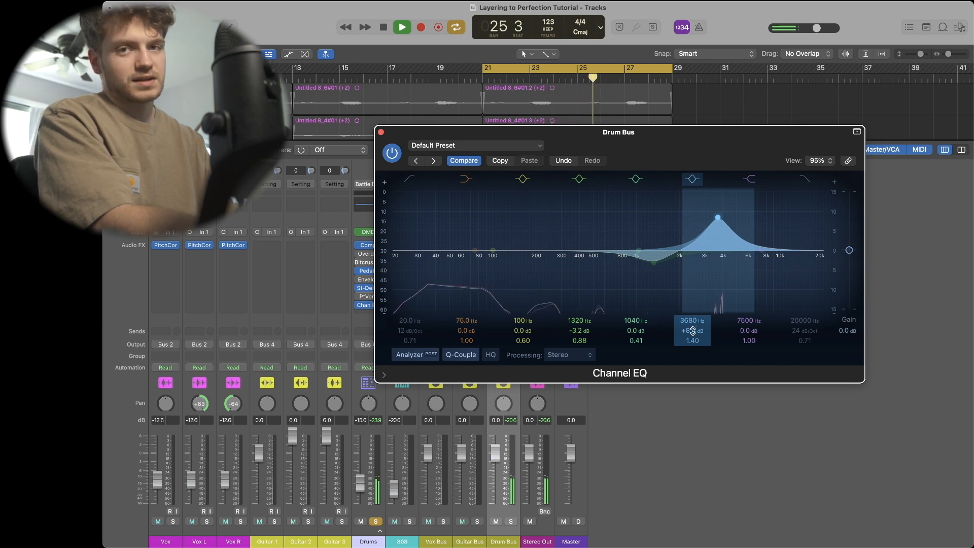
{"action": "mouse_move", "coordinate": [693, 331]}
{"action": "left_mouse_down"}
{"action": "mouse_move", "coordinate": [693, 363]}
{"action": "mouse_move", "coordinate": [692, 325]}
{"action": "left_mouse_up"}
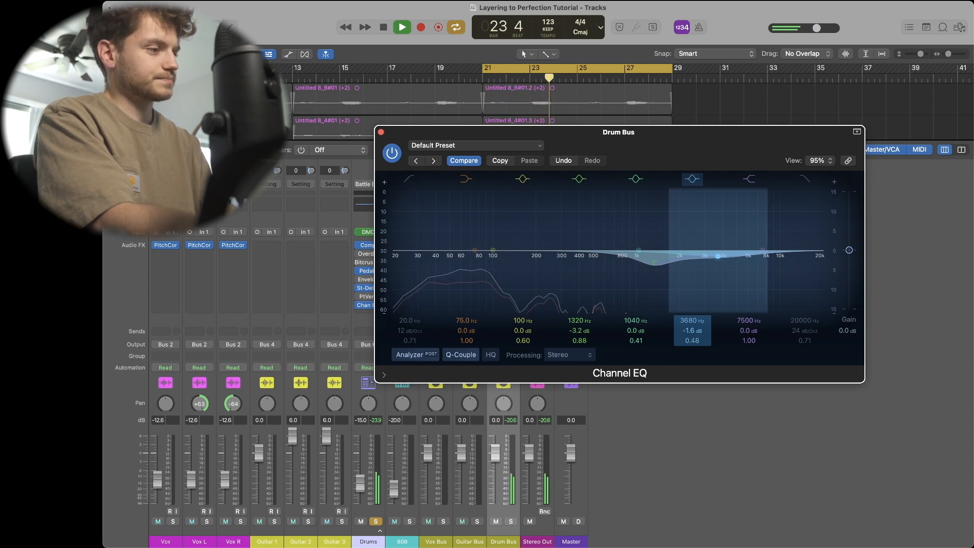
- Move the 7500 Hz band down to 840 Hz with a -2.4 dB cut and Q of 0.40, then close the EQ
{"action": "left_click", "coordinate": [763, 250]}
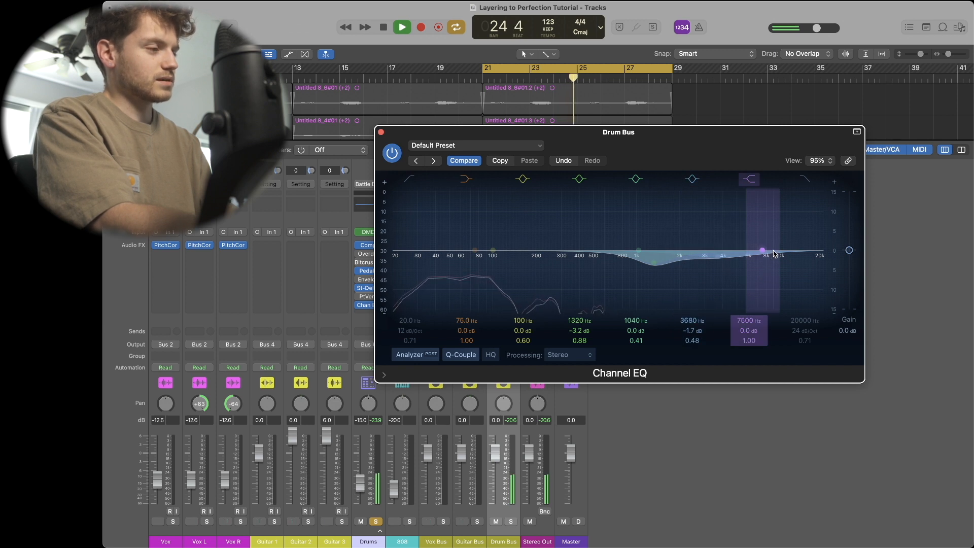
{"action": "left_click_drag", "start_coordinate": [774, 253], "coordinate": [638, 264]}
{"action": "left_click_drag", "start_coordinate": [749, 341], "coordinate": [749, 358]}
{"action": "left_click_drag", "start_coordinate": [623, 257], "coordinate": [622, 262]}
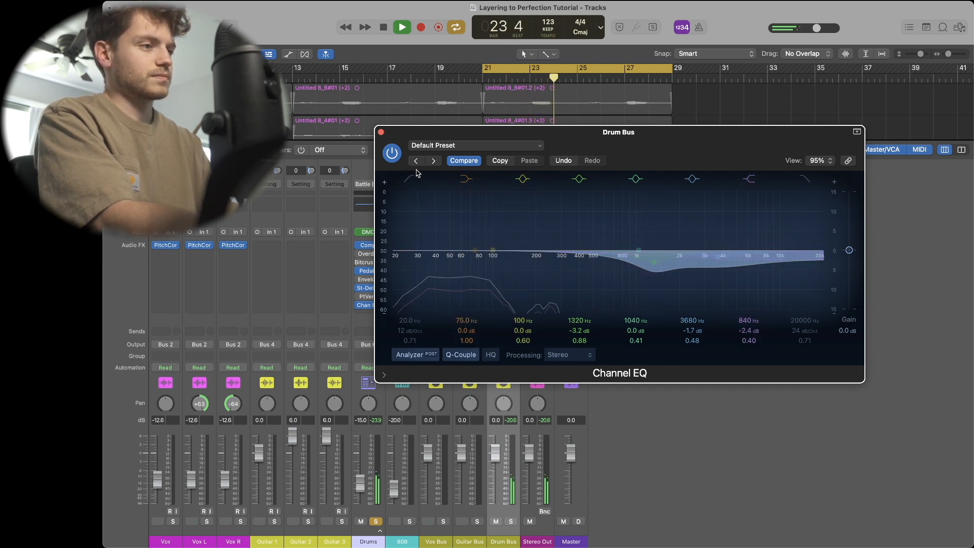
{"action": "left_click", "coordinate": [381, 132]}
- Solo the 808 channel and open its Channel EQ alongside the Drum Bus EQ
{"action": "left_click", "coordinate": [409, 521]}
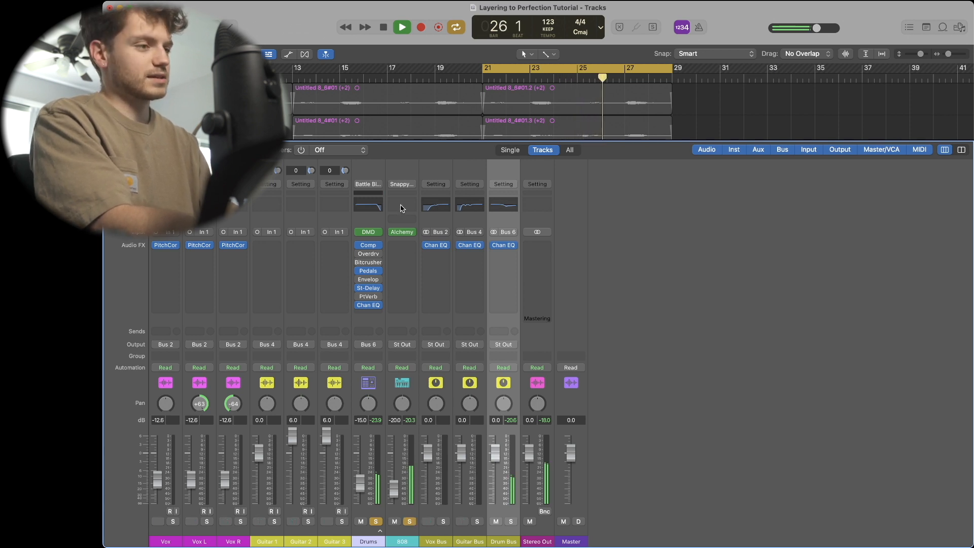
{"action": "left_click", "coordinate": [402, 205]}
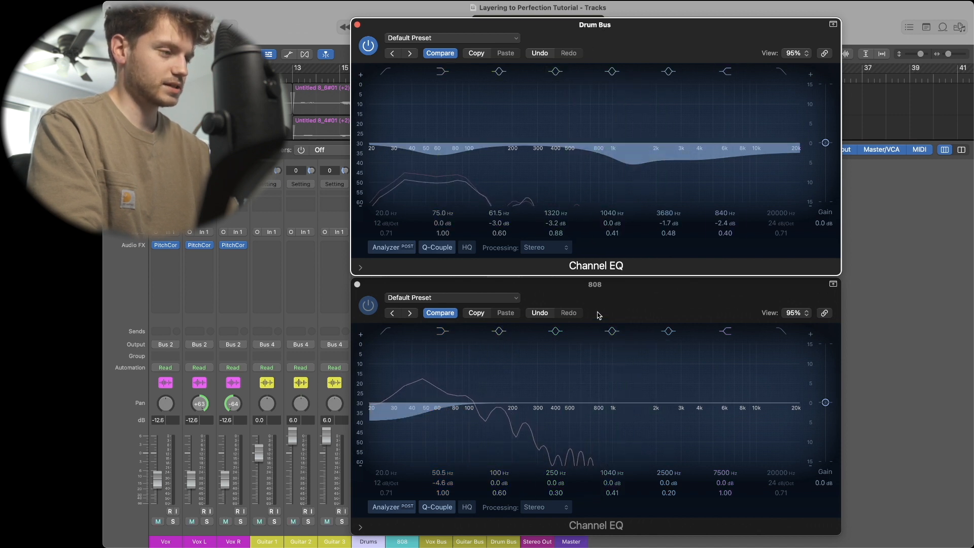
{"action": "left_click", "coordinate": [597, 288]}
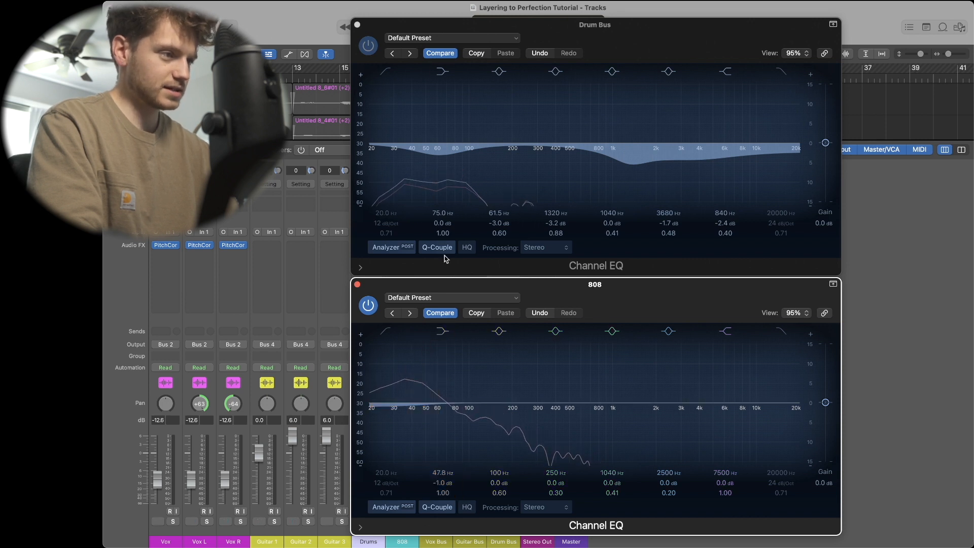
- Cut the Drum Bus EQ low band by about -3.6 dB at 40.8 Hz and close both EQ windows
{"action": "left_click_drag", "start_coordinate": [441, 163], "coordinate": [411, 162]}
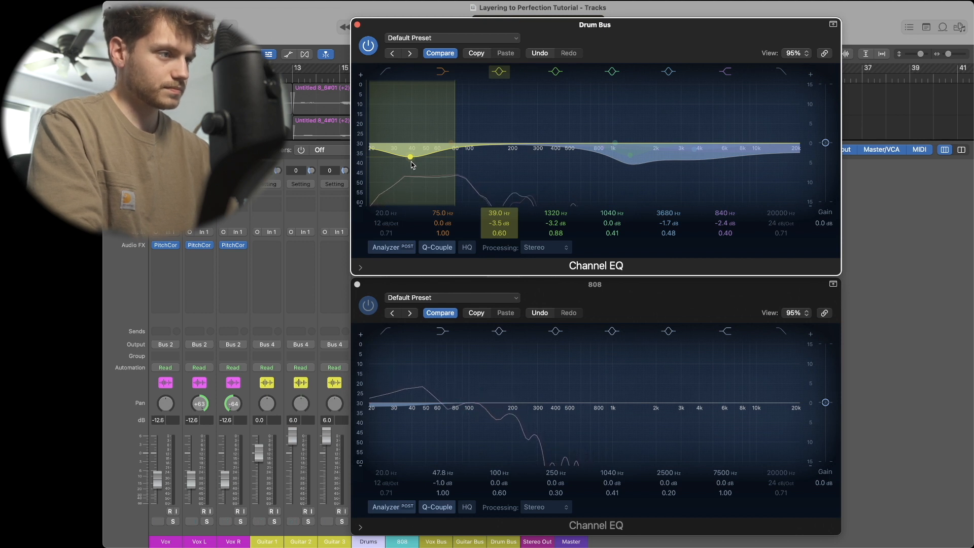
{"action": "left_click_drag", "start_coordinate": [412, 162], "coordinate": [417, 162]}
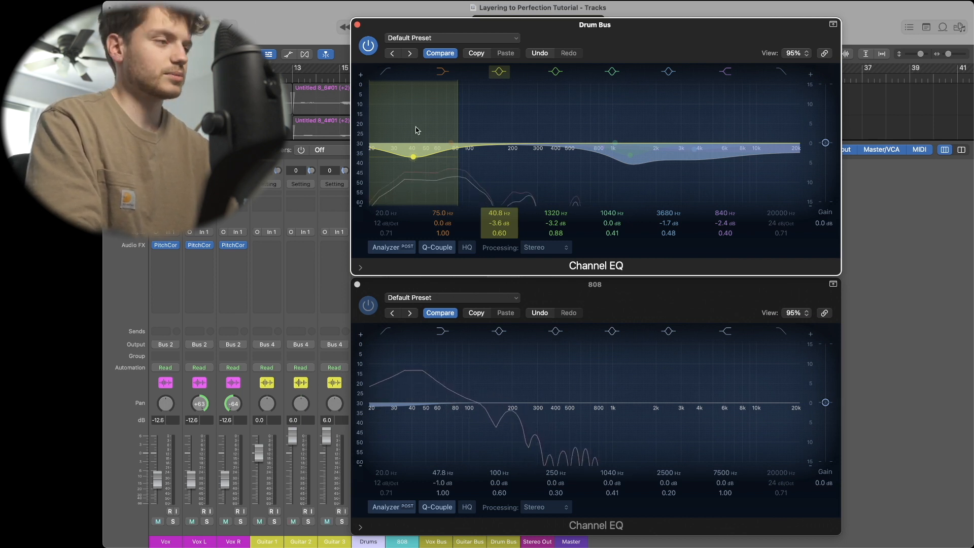
{"action": "left_click", "coordinate": [357, 24]}
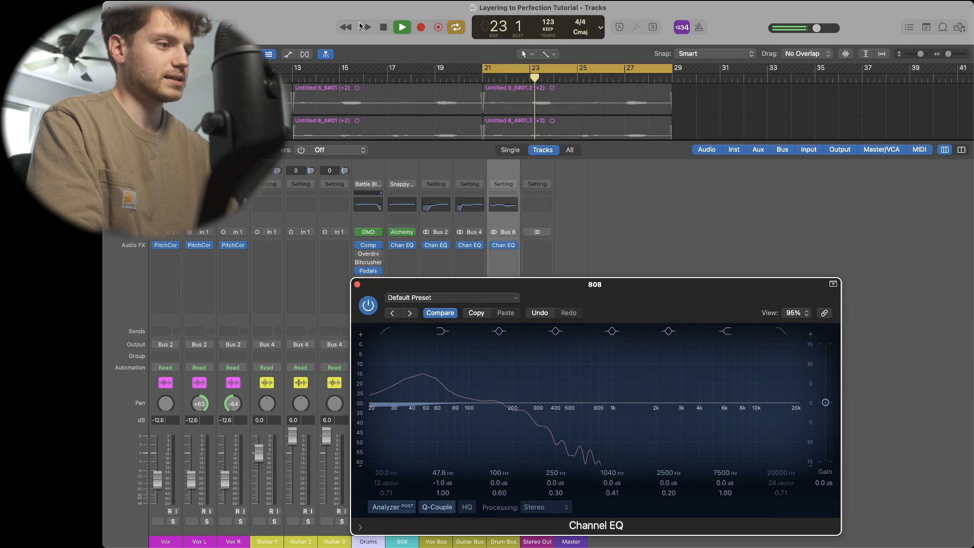
{"action": "left_click", "coordinate": [357, 285]}
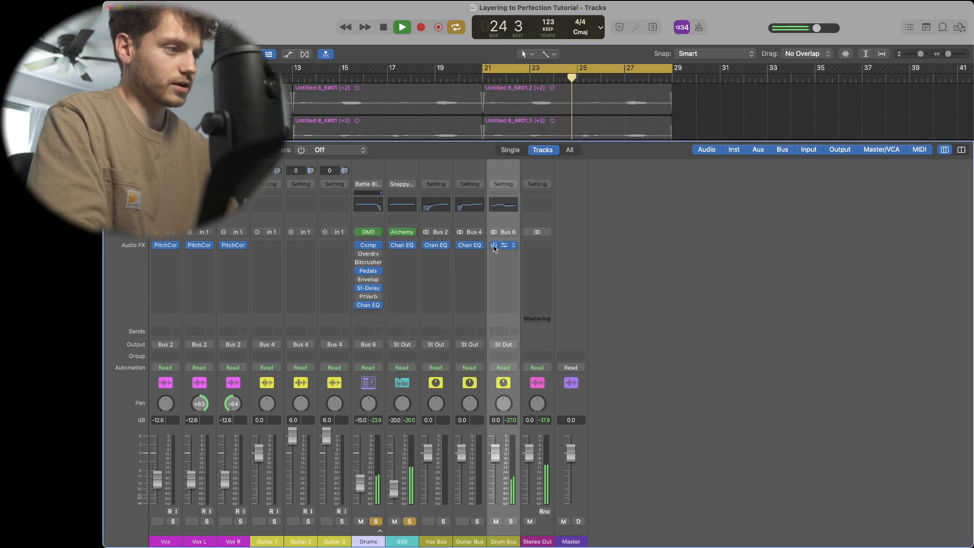
- Toggle the Drum Bus Channel EQ bypass off and back on to compare
{"action": "left_click", "coordinate": [494, 245]}
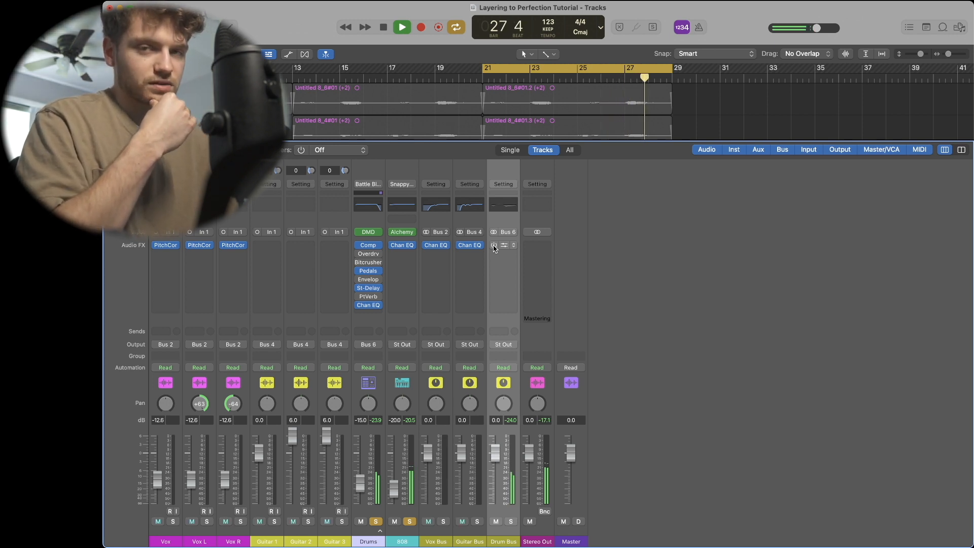
{"action": "left_click", "coordinate": [494, 245]}
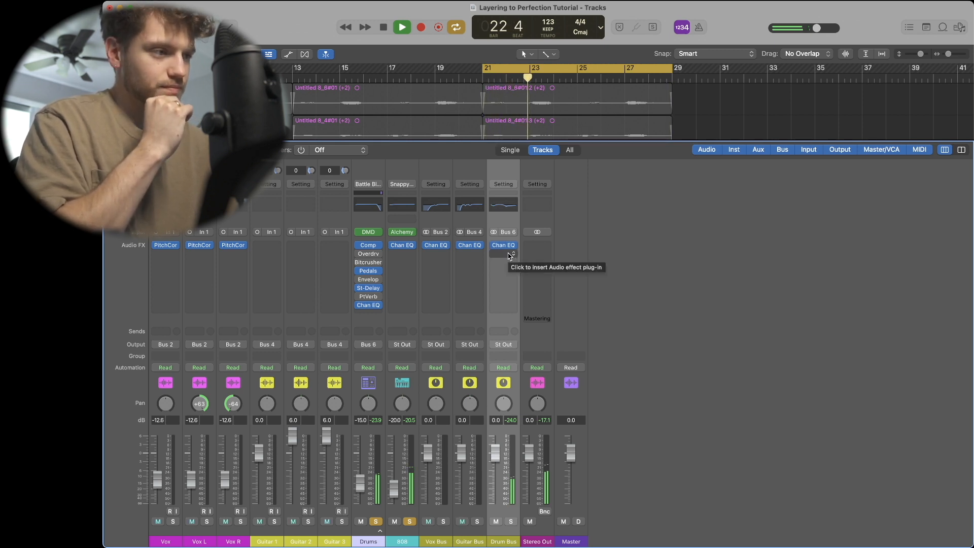
- Change the solos so only the Drum Bus is soloed
{"action": "left_click", "coordinate": [444, 523]}
{"action": "left_click", "coordinate": [477, 522]}
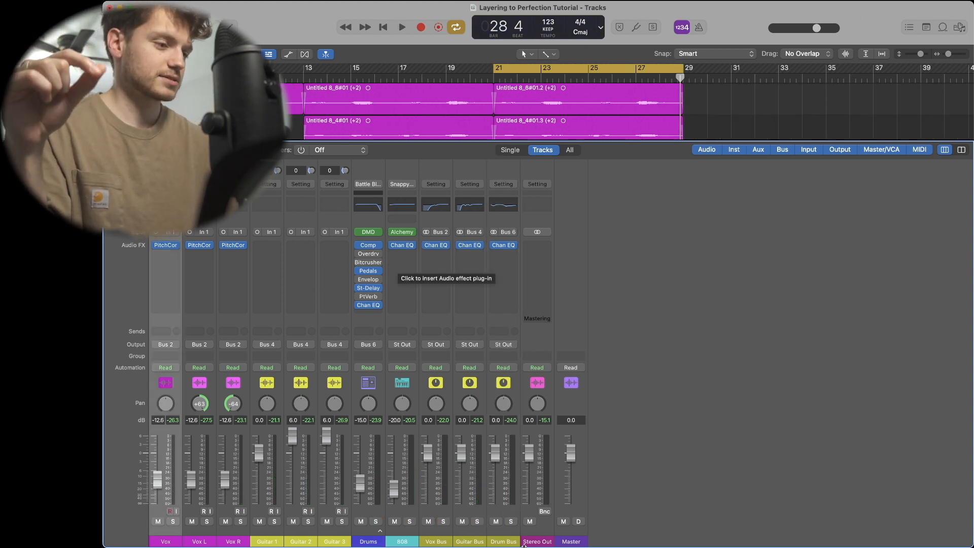
{"action": "left_click", "coordinate": [510, 522]}
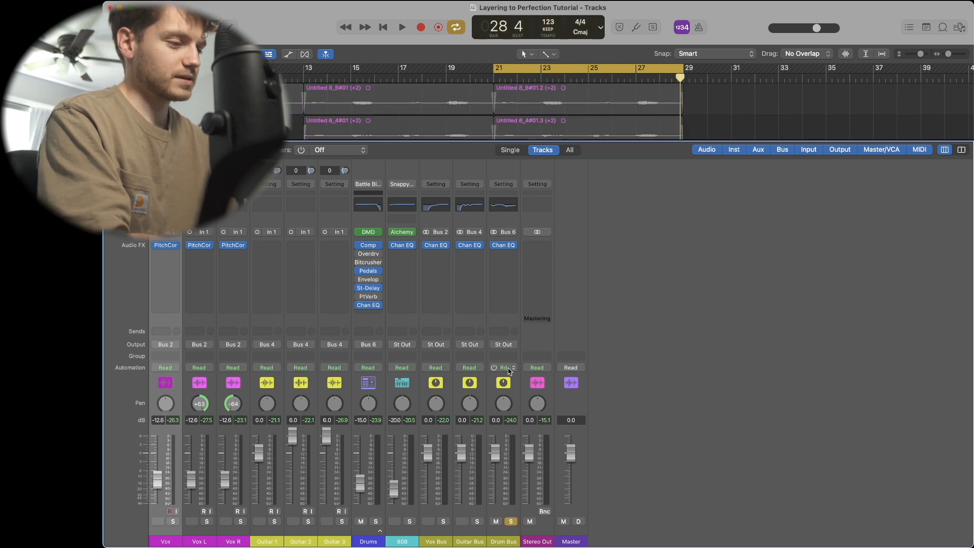
- Insert a Compressor on the Drum Bus channel while playback runs
{"action": "left_click", "coordinate": [504, 256]}
{"action": "key", "text": "space"}
{"action": "mouse_move", "coordinate": [527, 365]}
{"action": "mouse_move", "coordinate": [606, 384]}
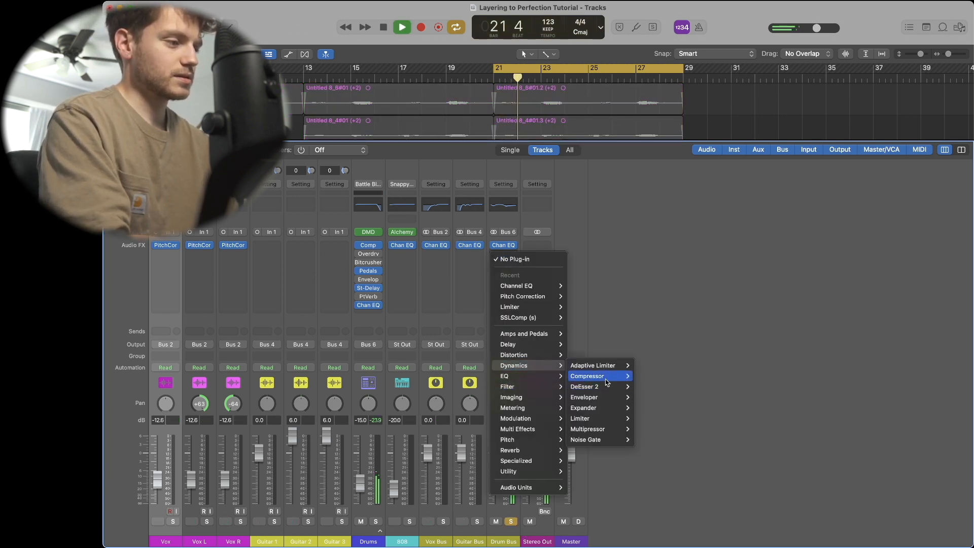
{"action": "left_click", "coordinate": [646, 376]}
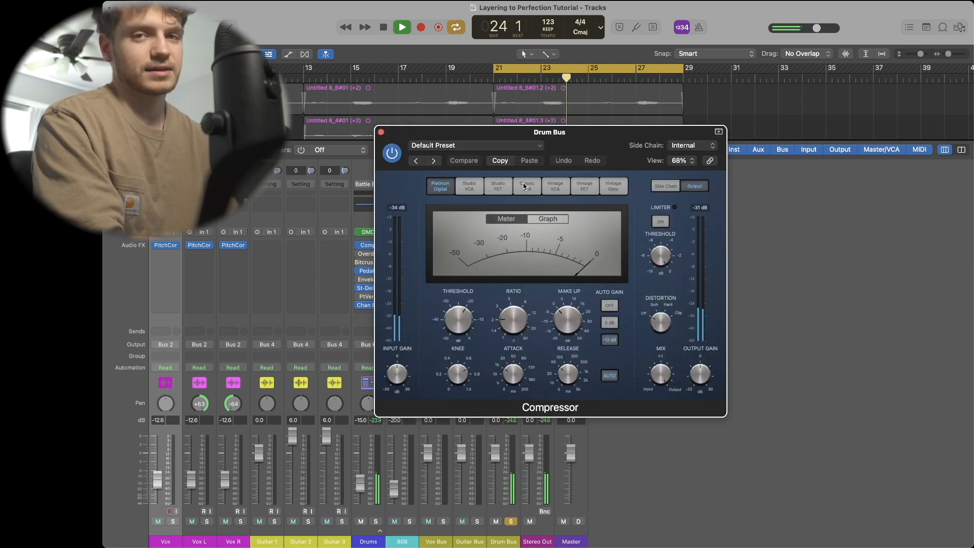
- Set the Drum Bus compressor to Studio FET with Auto Gain off, Graph view, and threshold about -39.5 dB, then close it
{"action": "left_click", "coordinate": [495, 196]}
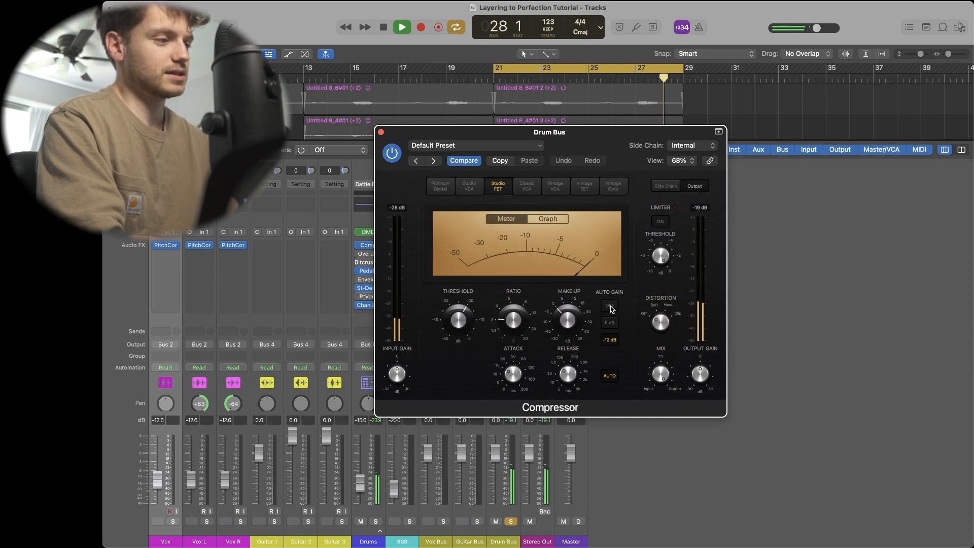
{"action": "left_click", "coordinate": [610, 306]}
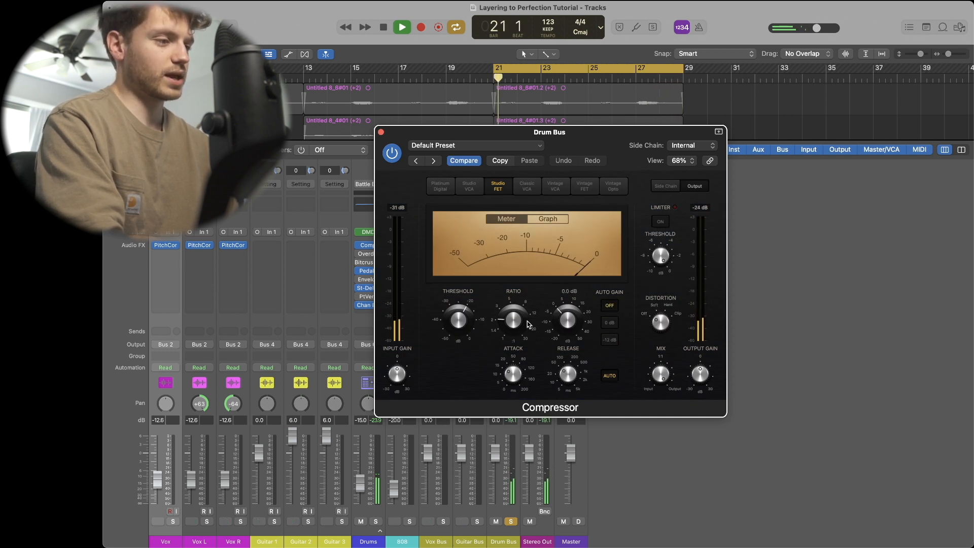
{"action": "left_click_drag", "start_coordinate": [513, 323], "coordinate": [458, 356]}
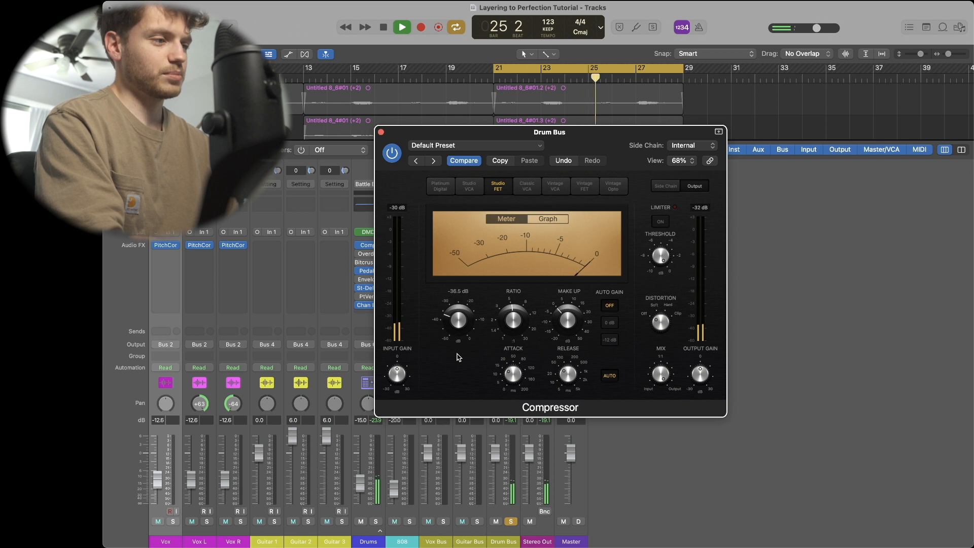
{"action": "left_click", "coordinate": [548, 219]}
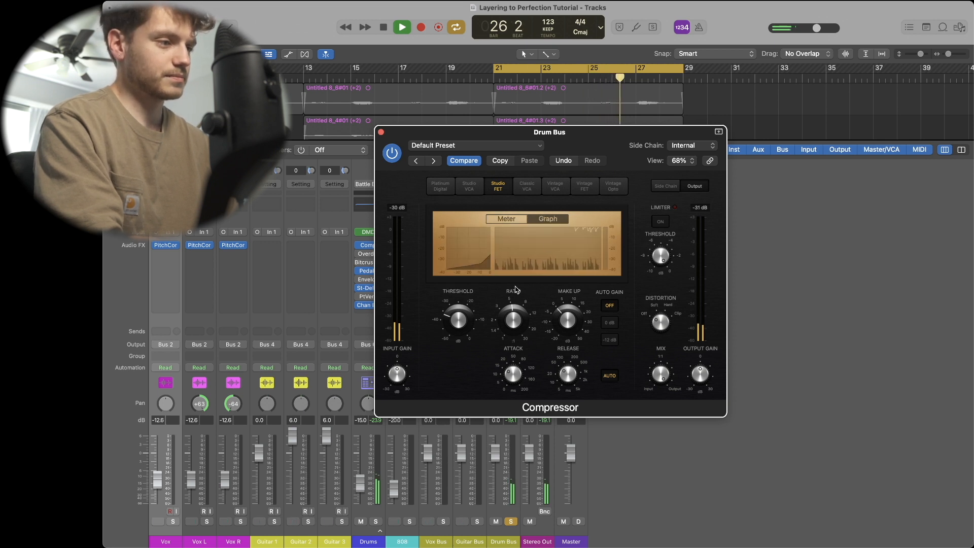
{"action": "left_click_drag", "start_coordinate": [458, 323], "coordinate": [458, 326]}
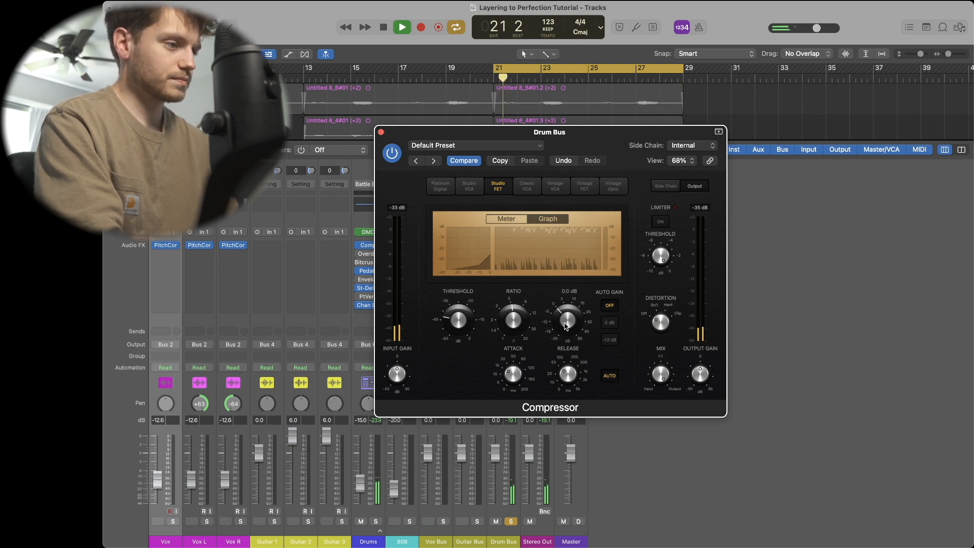
{"action": "left_click_drag", "start_coordinate": [460, 324], "coordinate": [460, 326]}
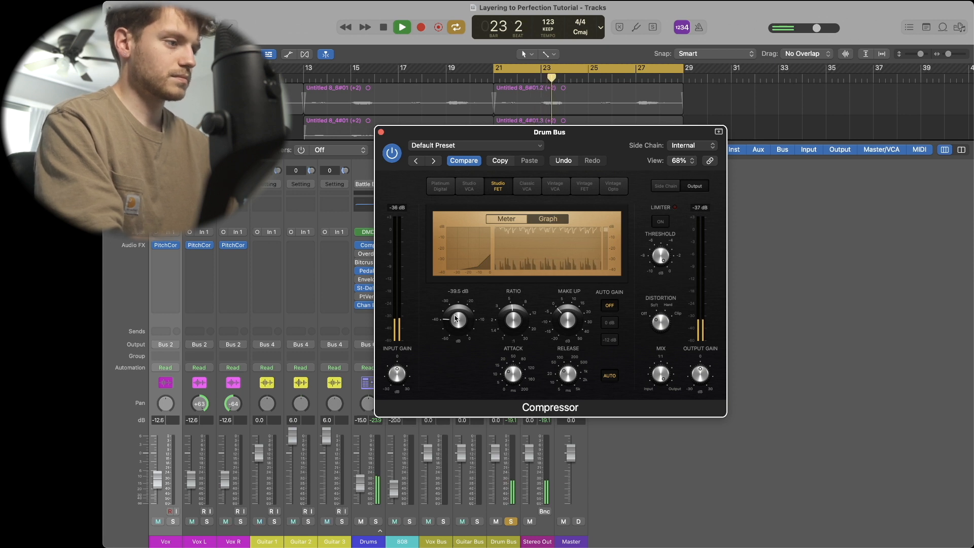
{"action": "key", "text": "super+w"}
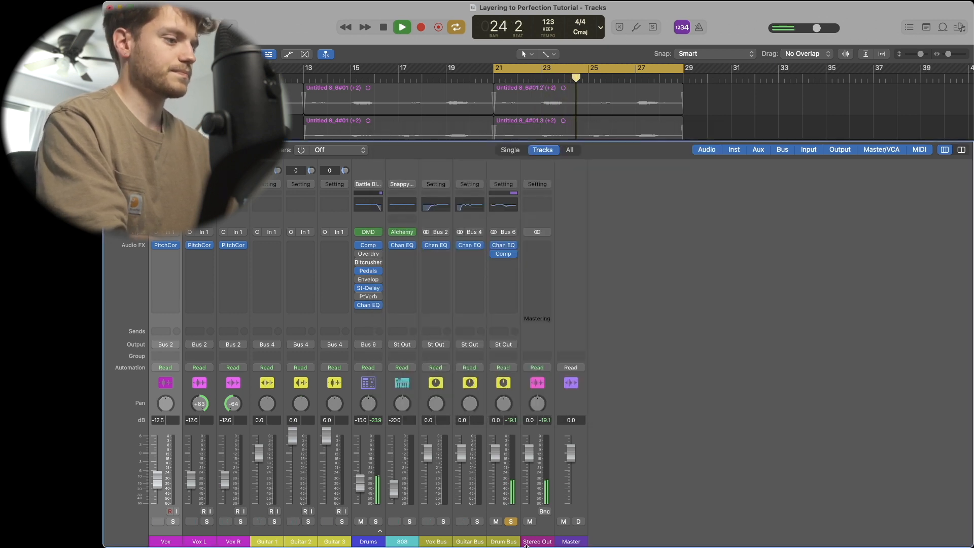
- Insert a Compressor on the 808 channel
{"action": "key", "text": "space"}
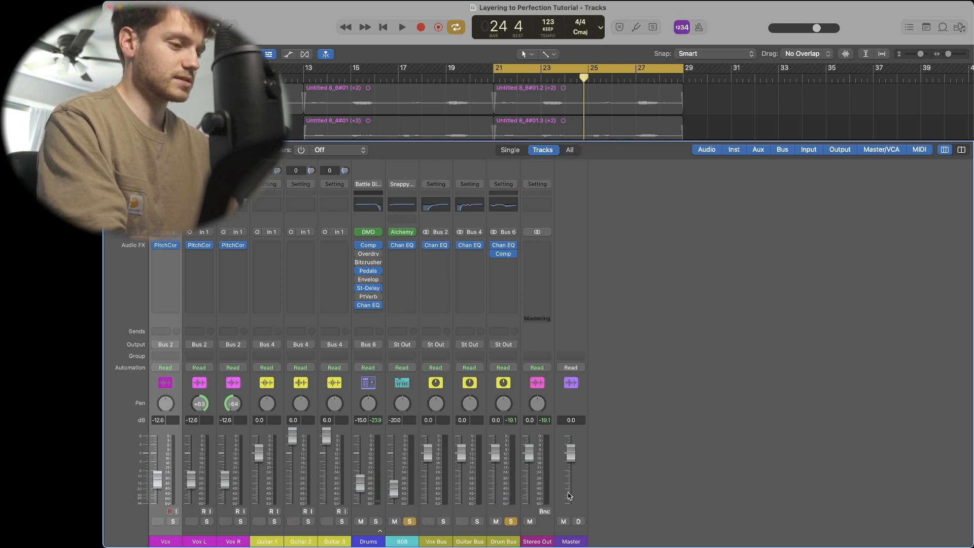
{"action": "key", "text": "space"}
{"action": "left_click", "coordinate": [402, 255]}
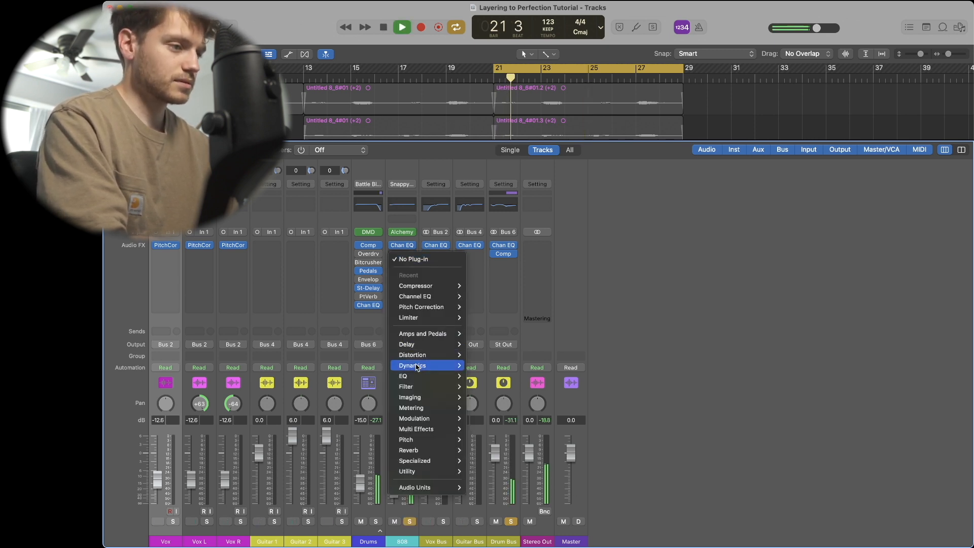
{"action": "mouse_move", "coordinate": [432, 365]}
{"action": "mouse_move", "coordinate": [516, 380]}
{"action": "left_click", "coordinate": [550, 376]}
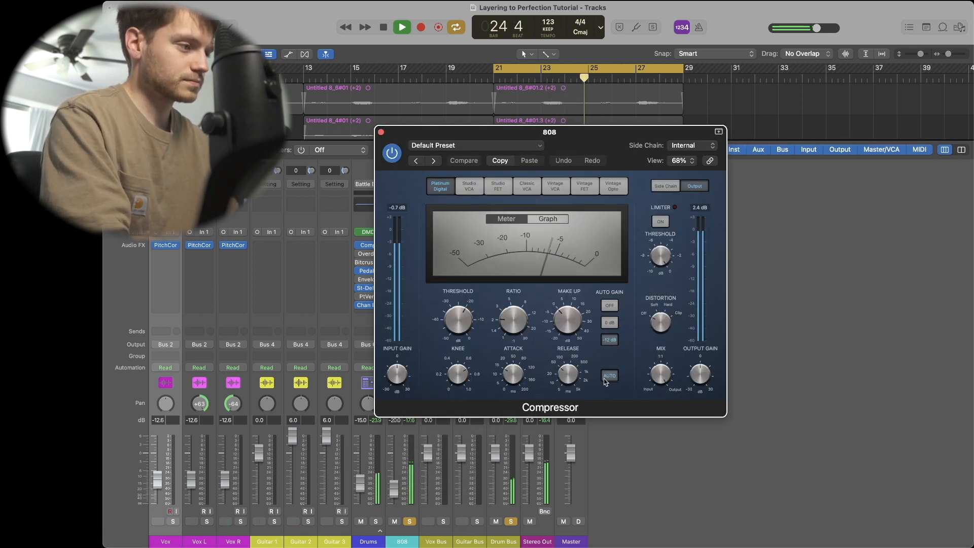
- Set the 808 compressor threshold to -14.5 dB and switch its model to Vintage VCA
{"action": "left_click_drag", "start_coordinate": [460, 318], "coordinate": [459, 310]}
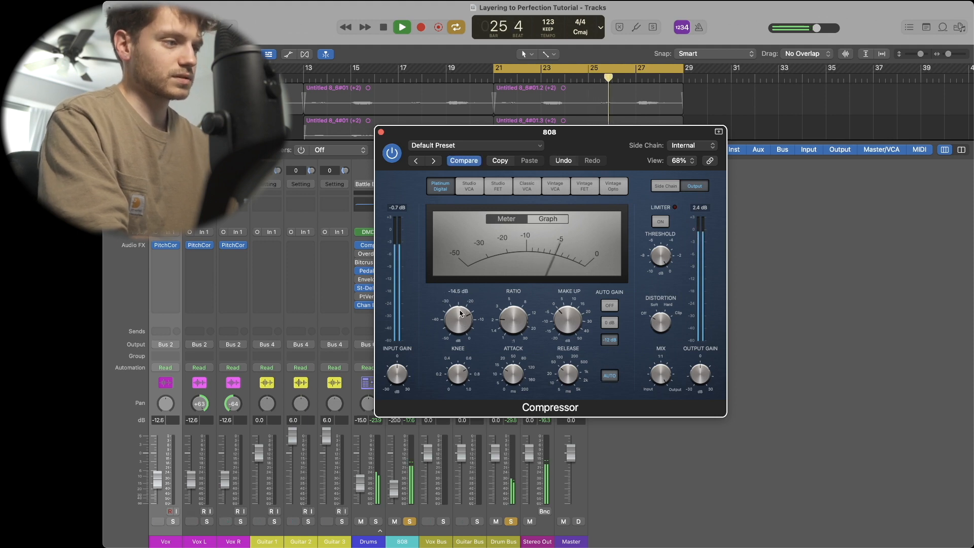
{"action": "key", "text": "space"}
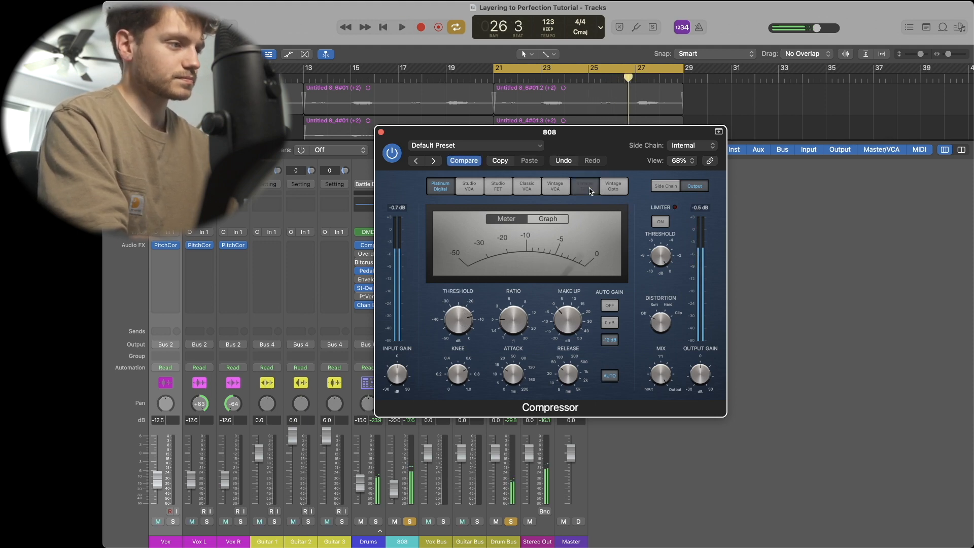
{"action": "left_click", "coordinate": [589, 189]}
{"action": "left_click", "coordinate": [614, 187]}
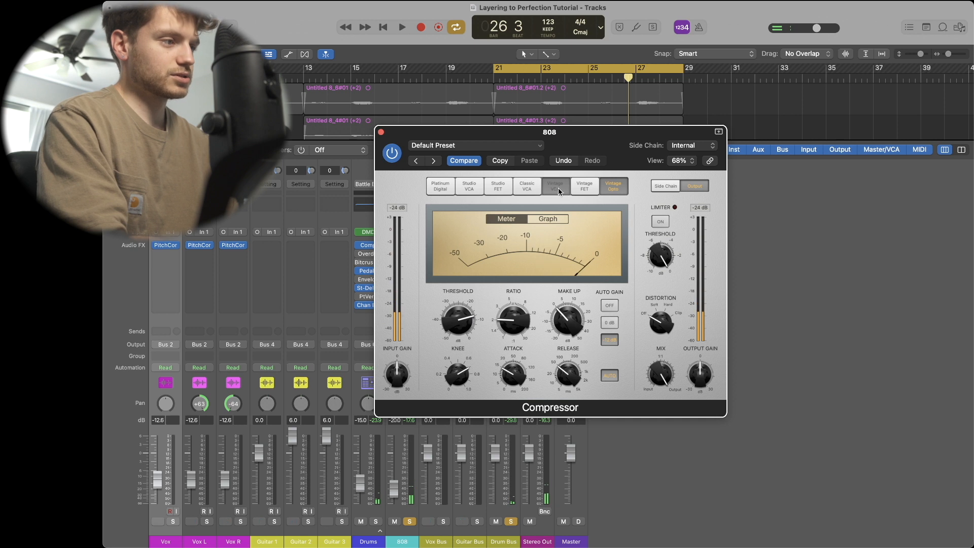
{"action": "left_click", "coordinate": [557, 189]}
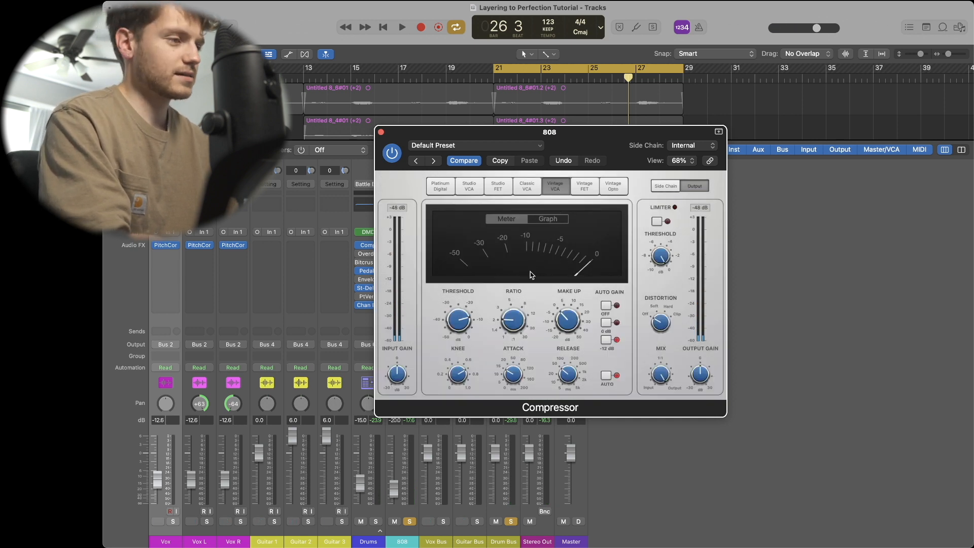
- Start playback and fine-tune the 808 compressor's threshold and make-up gain, then close the plugin
{"action": "key", "text": "space"}
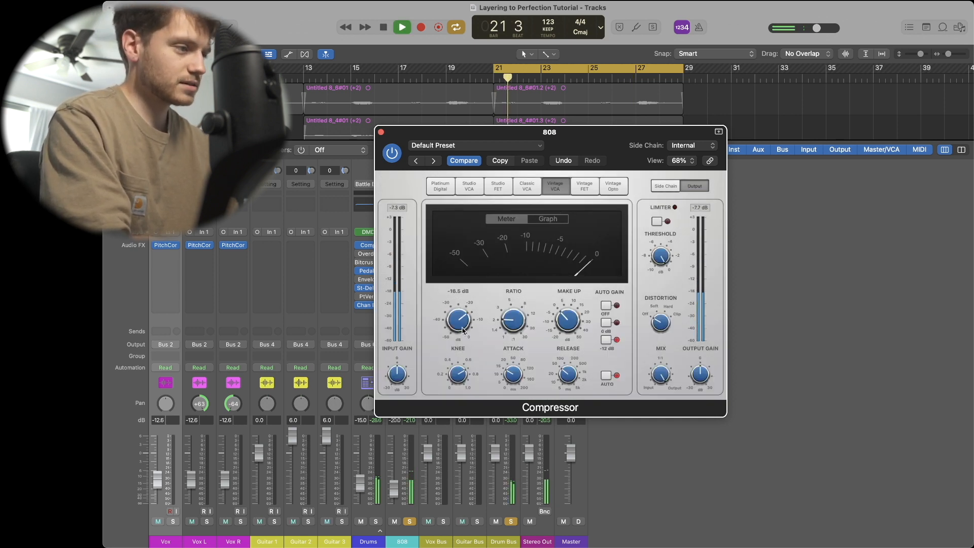
{"action": "left_click_drag", "start_coordinate": [462, 329], "coordinate": [462, 331]}
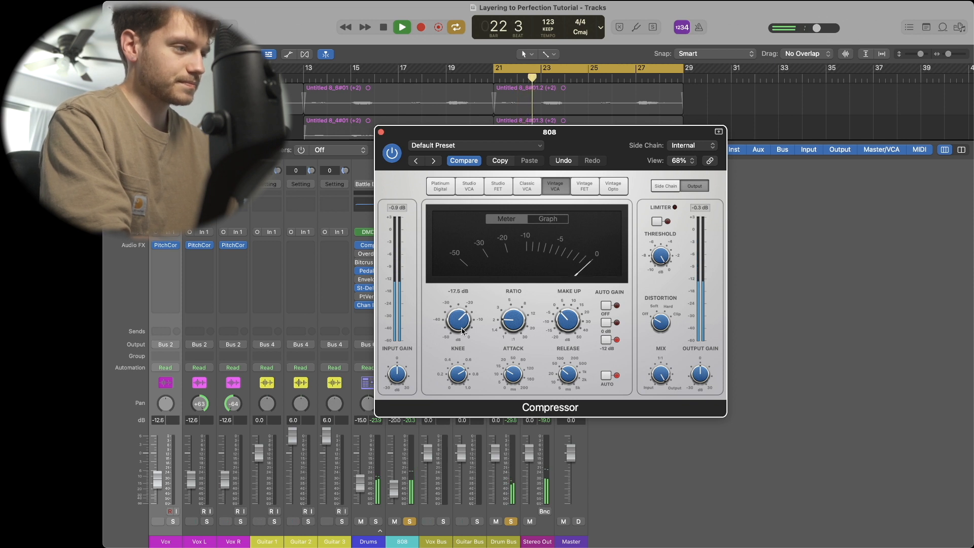
{"action": "left_click", "coordinate": [548, 218]}
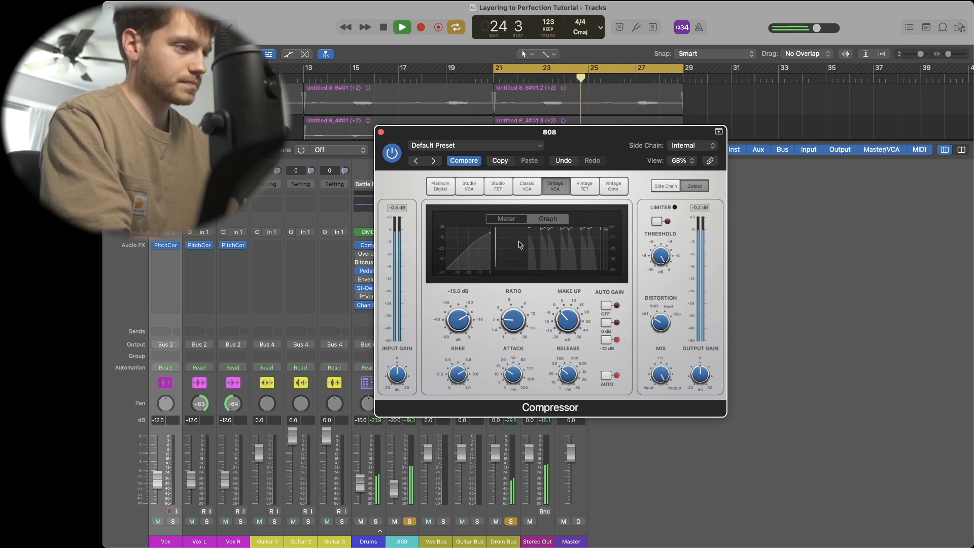
{"action": "left_click_drag", "start_coordinate": [567, 319], "coordinate": [566, 322]}
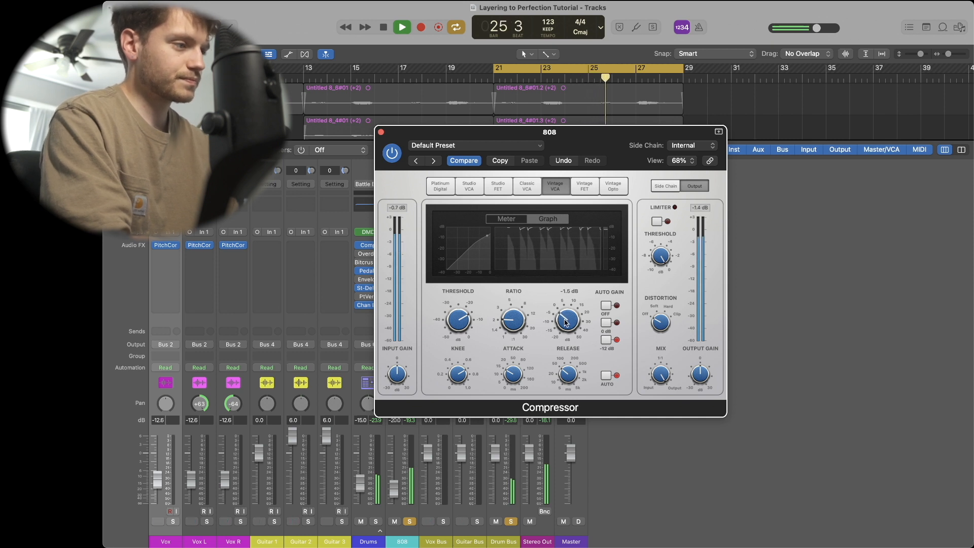
{"action": "left_click", "coordinate": [517, 224]}
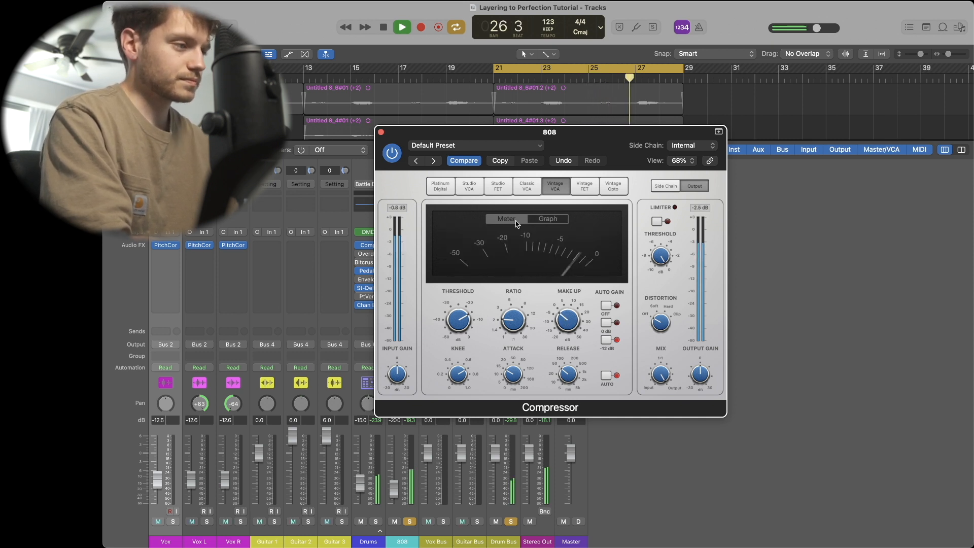
{"action": "left_click_drag", "start_coordinate": [571, 319], "coordinate": [571, 322]}
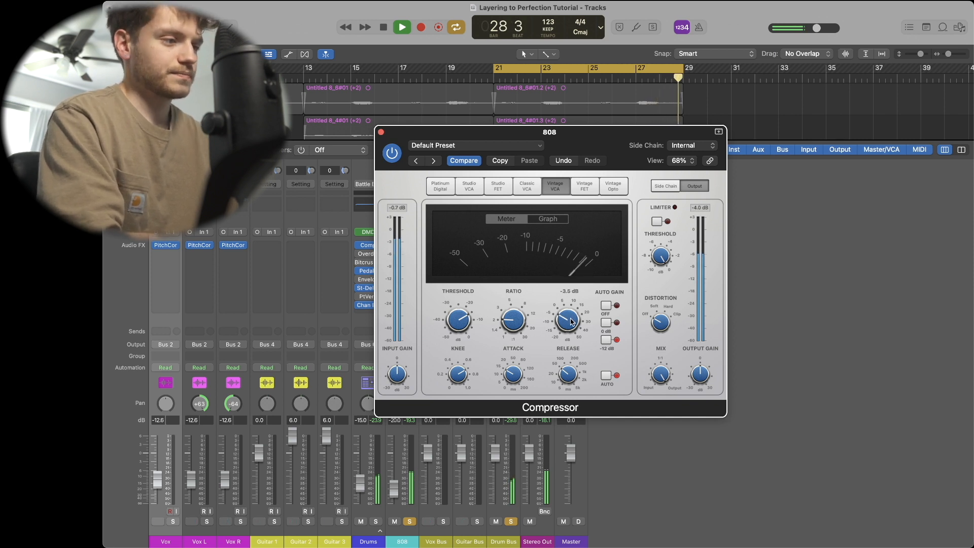
{"action": "left_click", "coordinate": [382, 133]}
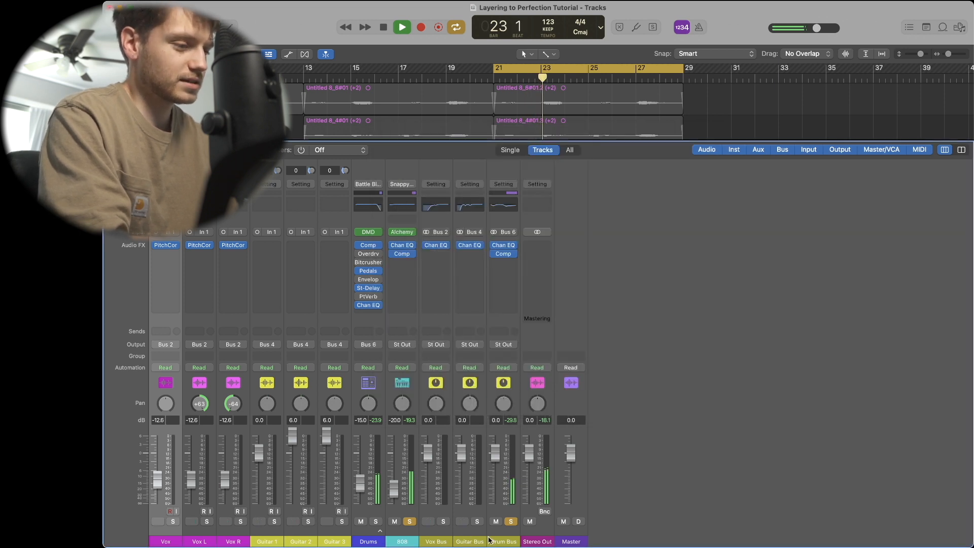
- Insert a stereo Compressor on the Guitar Bus channel
{"action": "left_click", "coordinate": [470, 254]}
{"action": "mouse_move", "coordinate": [517, 366]}
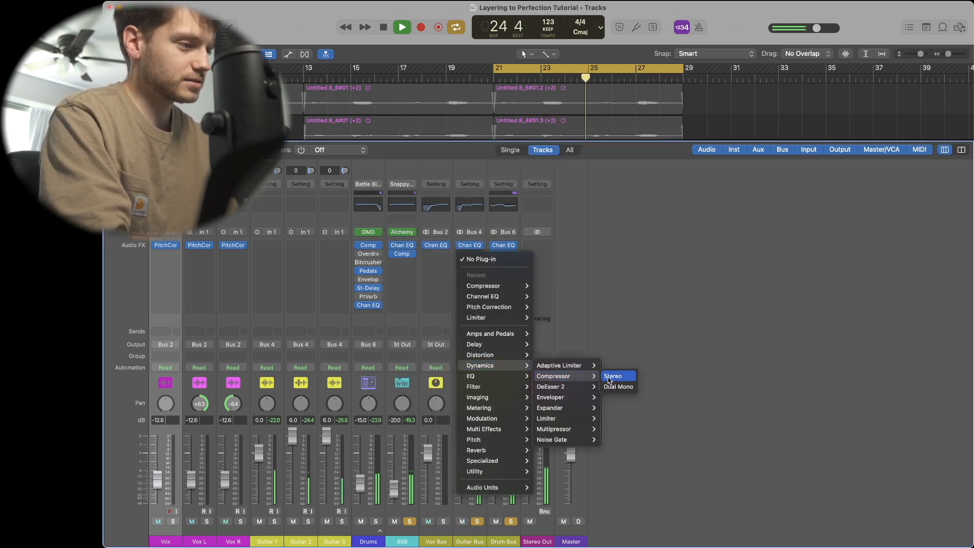
{"action": "left_click", "coordinate": [615, 376]}
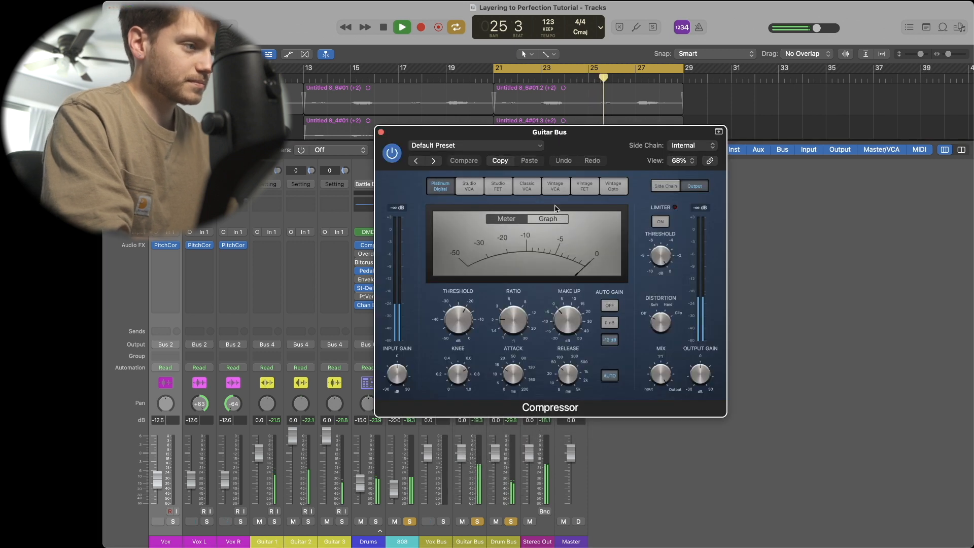
- Set the Guitar Bus compressor to Studio VCA with Auto Gain off, raise the ratio and lower threshold to about -41 dB
{"action": "left_click", "coordinate": [469, 185]}
{"action": "left_click", "coordinate": [610, 304]}
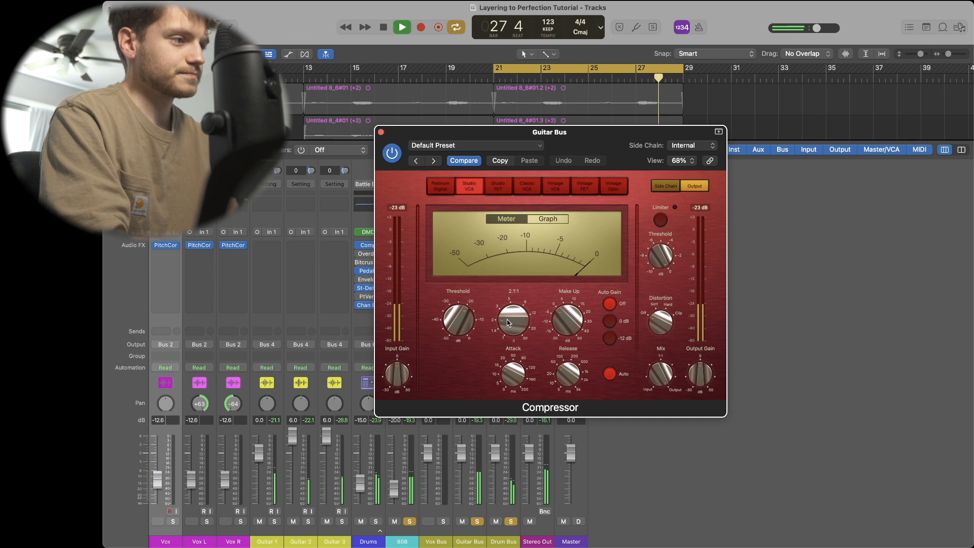
{"action": "left_click_drag", "start_coordinate": [509, 322], "coordinate": [494, 295]}
{"action": "left_click_drag", "start_coordinate": [459, 321], "coordinate": [457, 362]}
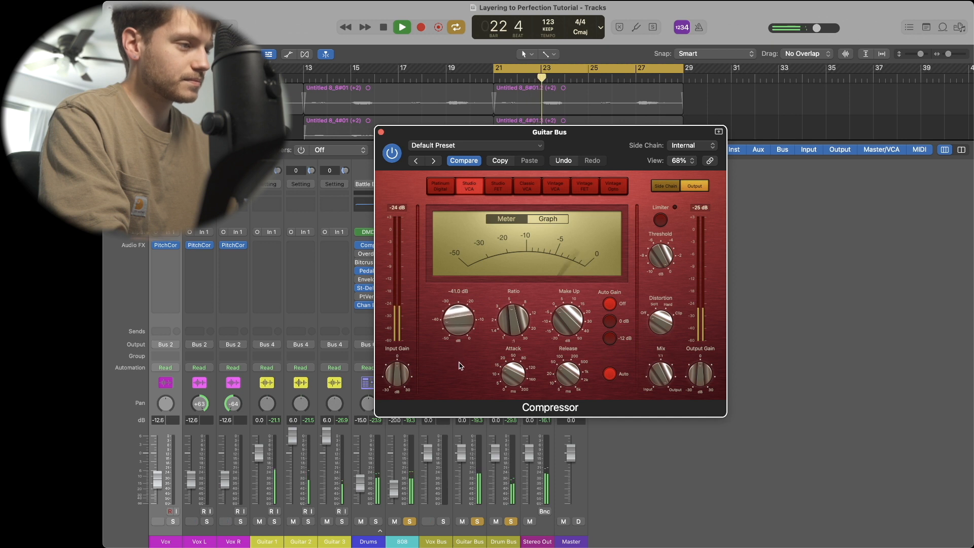
- Switch the Guitar Bus compressor to Vintage Opto, adjust its threshold, close it, and lower the Guitar Bus fader to -0.7 dB
{"action": "left_click", "coordinate": [612, 189]}
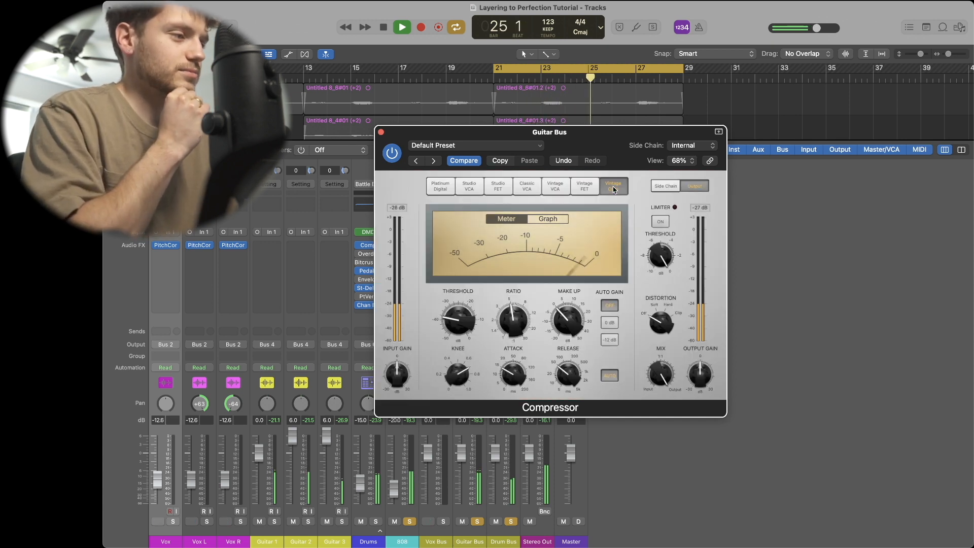
{"action": "left_click_drag", "start_coordinate": [450, 315], "coordinate": [512, 328]}
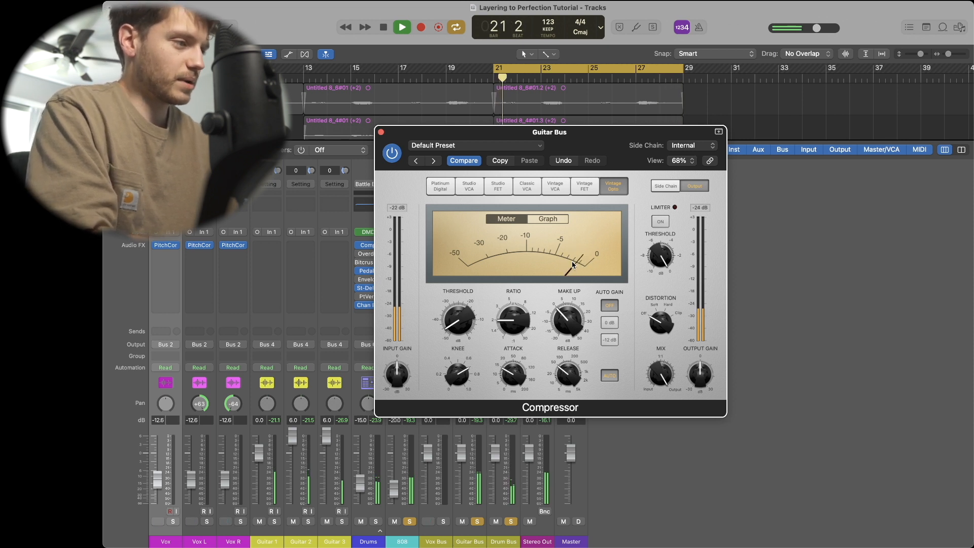
{"action": "left_click", "coordinate": [381, 133]}
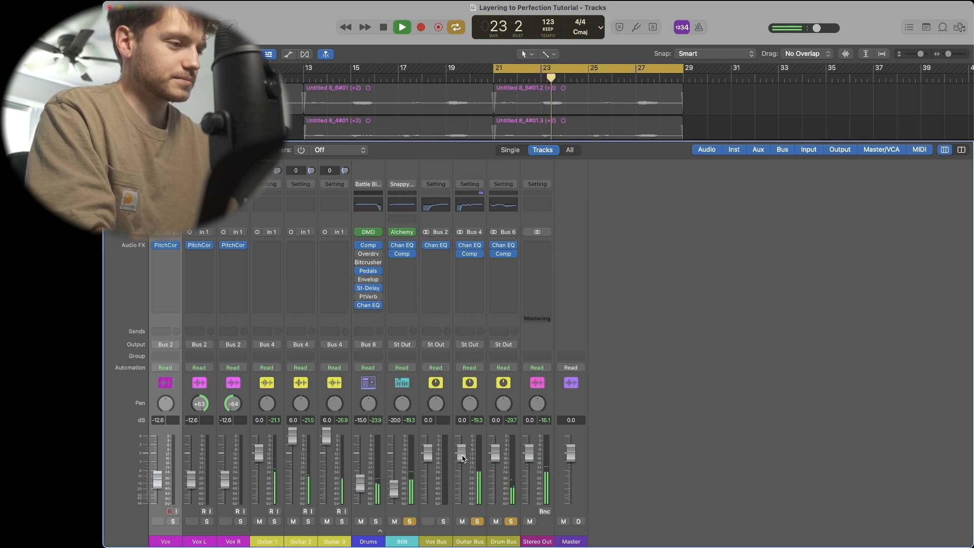
{"action": "left_click_drag", "start_coordinate": [463, 458], "coordinate": [464, 462]}
- Insert a stereo Compressor on the Vox Bus channel
{"action": "left_click", "coordinate": [435, 253]}
{"action": "mouse_move", "coordinate": [447, 365]}
{"action": "mouse_move", "coordinate": [520, 376]}
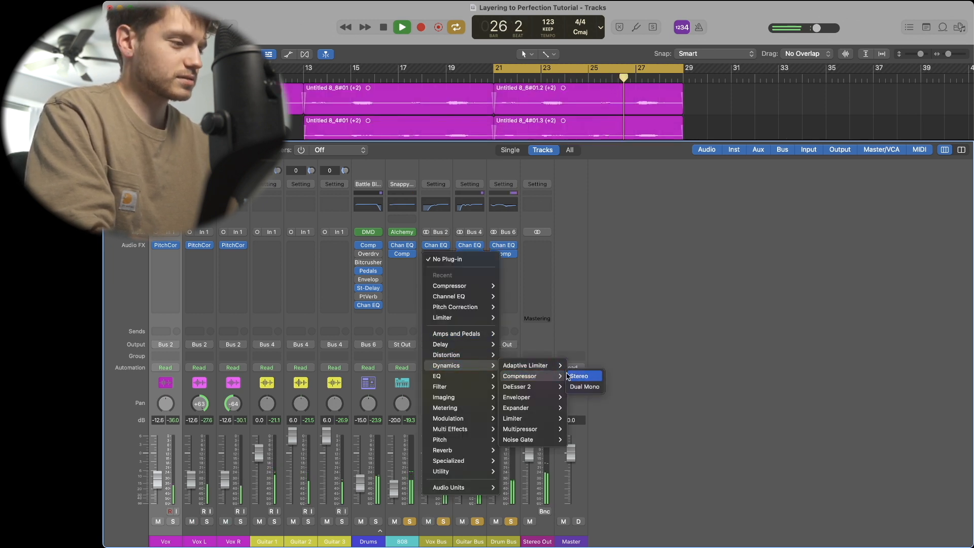
{"action": "left_click", "coordinate": [577, 377]}
- Set the Vox Bus compressor to Studio FET with Auto Gain off and adjust its ratio and threshold
{"action": "left_click", "coordinate": [583, 186]}
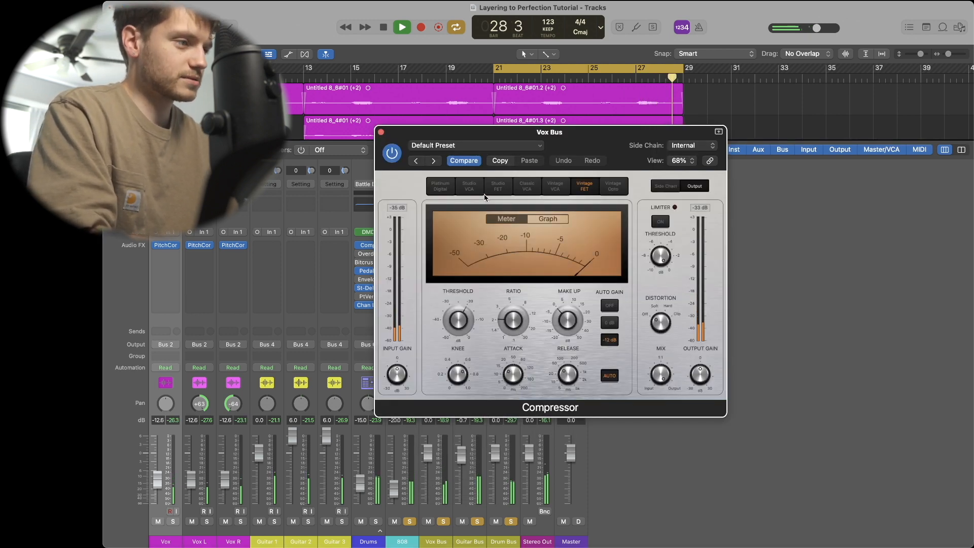
{"action": "left_click", "coordinate": [498, 186]}
{"action": "left_click", "coordinate": [610, 306]}
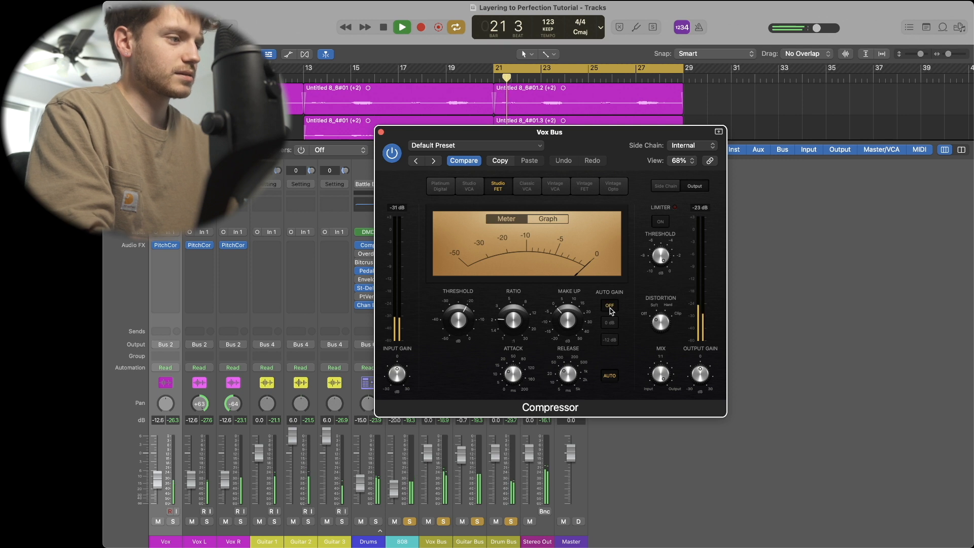
{"action": "left_click_drag", "start_coordinate": [515, 316], "coordinate": [460, 352]}
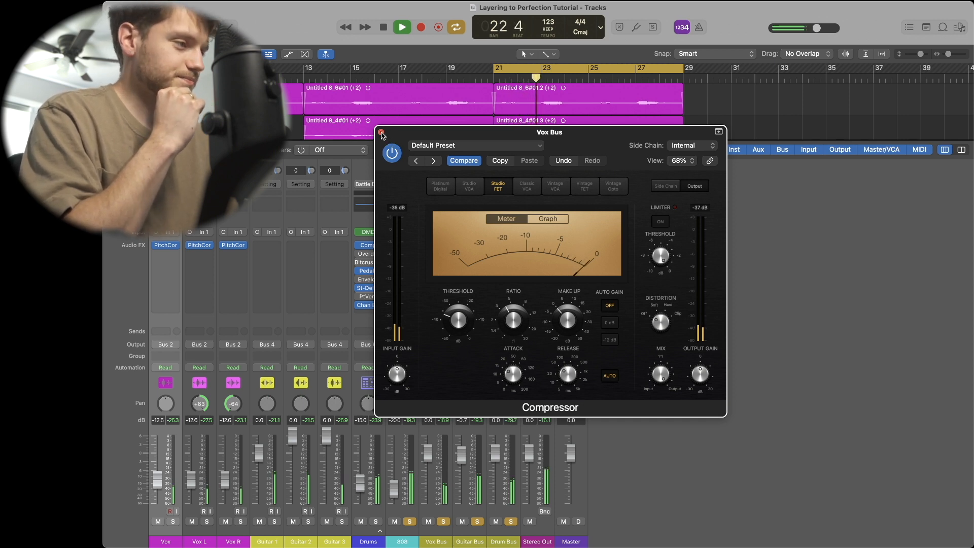
{"action": "left_click_drag", "start_coordinate": [460, 321], "coordinate": [461, 323]}
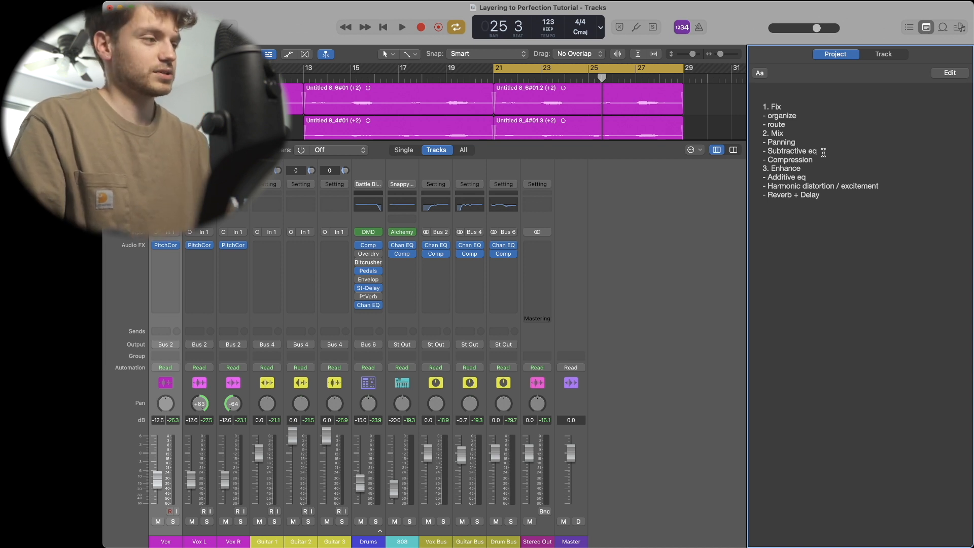
- Review the project notes checklist, hide the notepad, and inspect the Vox Bus Channel EQ curve
{"action": "left_click", "coordinate": [798, 165]}
{"action": "left_click", "coordinate": [828, 170]}
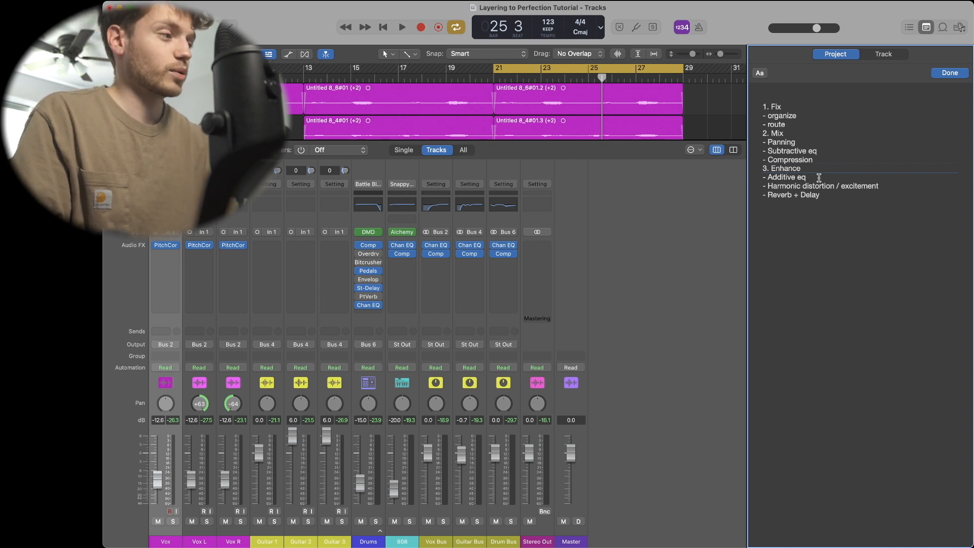
{"action": "left_click", "coordinate": [926, 27]}
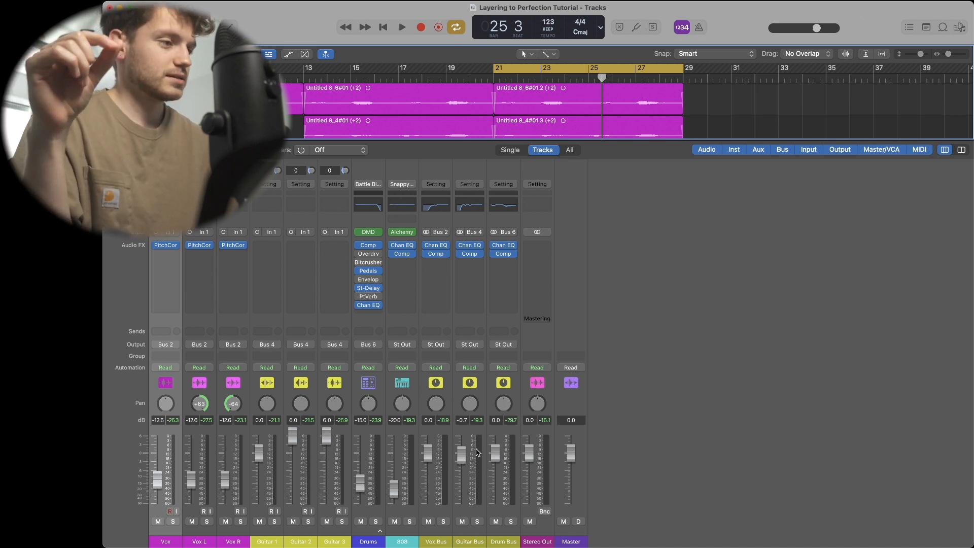
{"action": "left_click", "coordinate": [433, 206]}
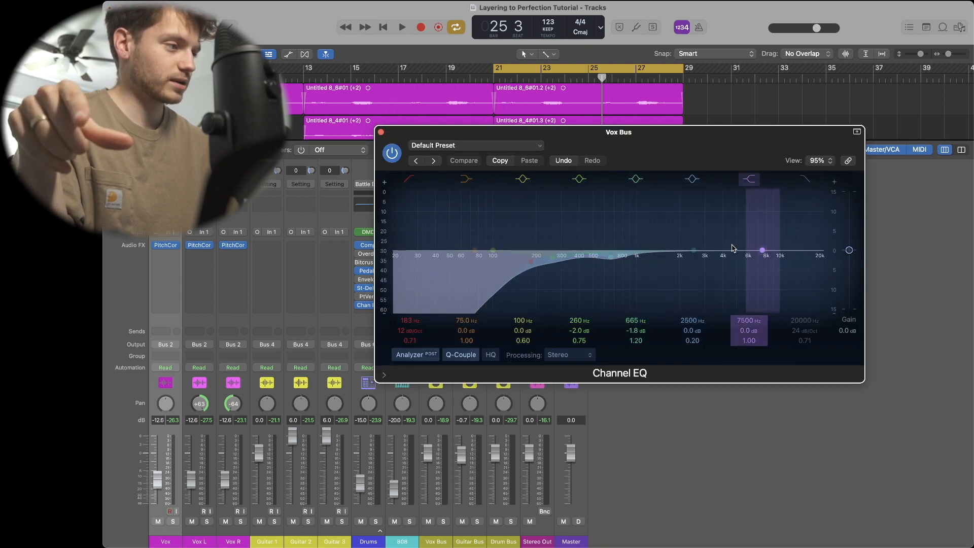
{"action": "left_click", "coordinate": [381, 132]}
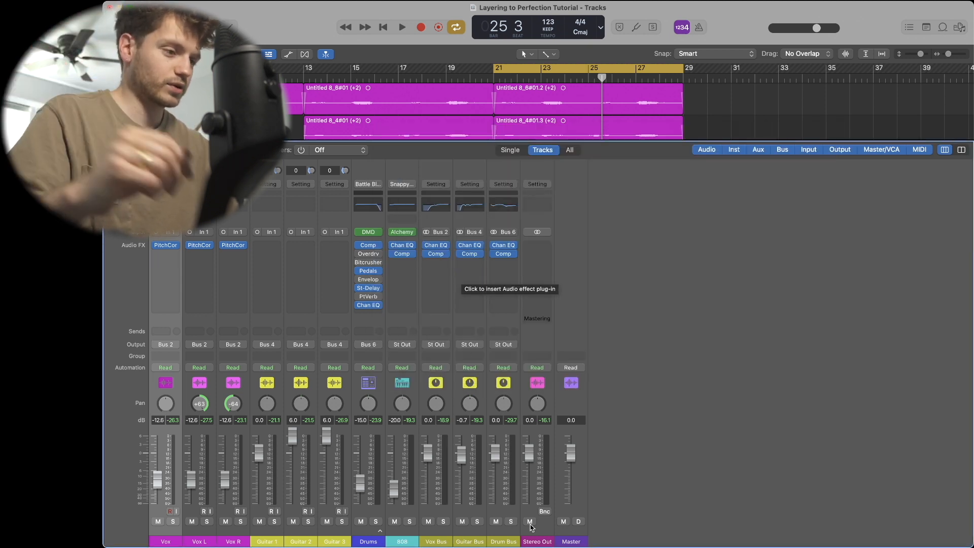
- Insert a stereo Vintage Graphic EQ after the compressor on the Guitar Bus channel
{"action": "left_click", "coordinate": [471, 266]}
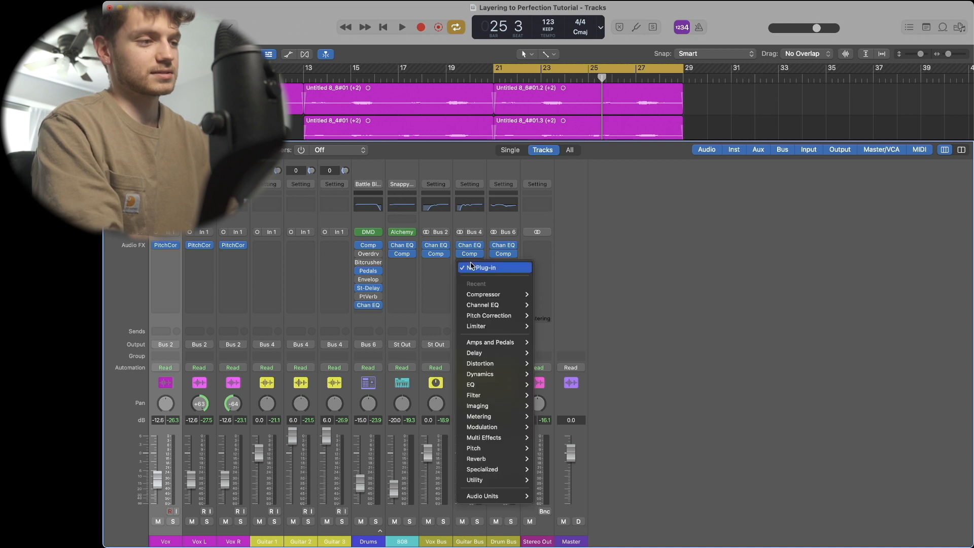
{"action": "mouse_move", "coordinate": [501, 381]}
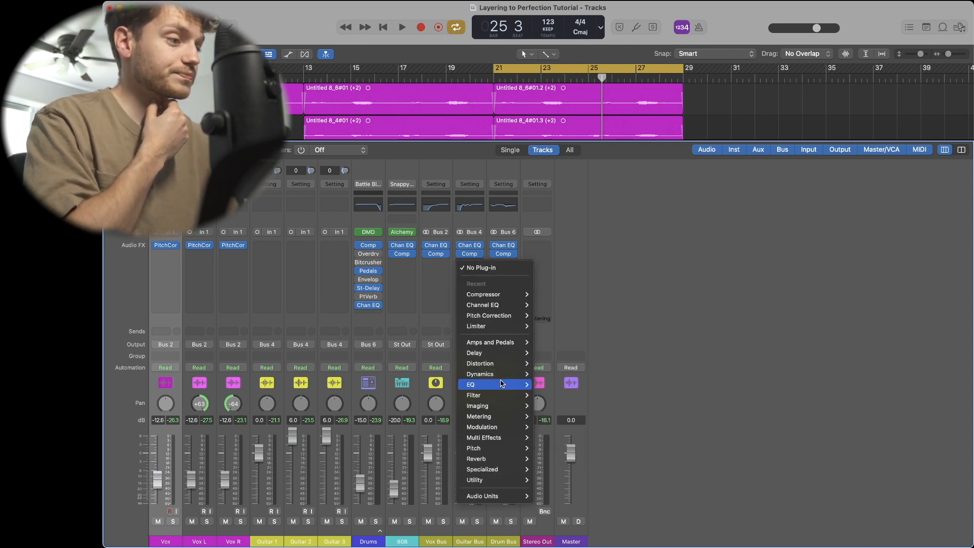
{"action": "mouse_move", "coordinate": [563, 397]}
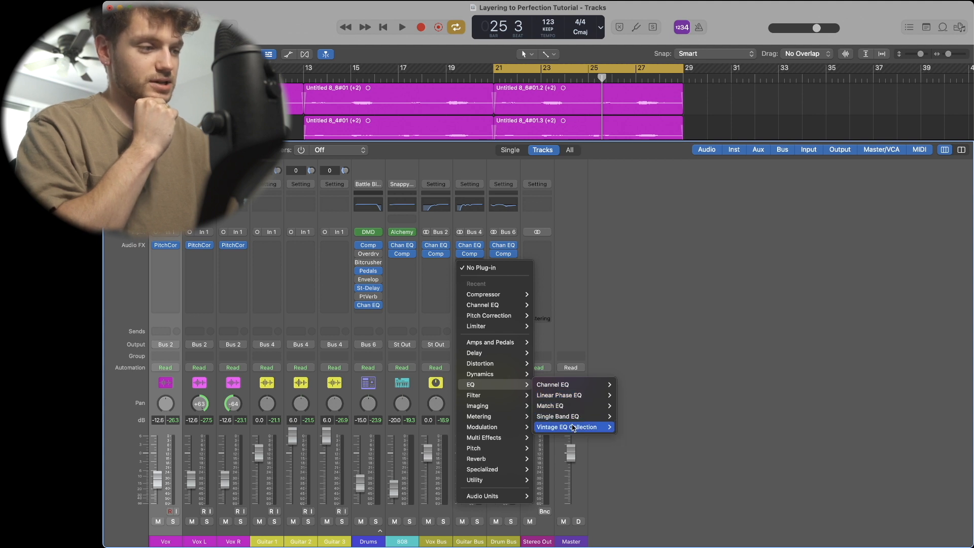
{"action": "mouse_move", "coordinate": [574, 429]}
{"action": "mouse_move", "coordinate": [661, 446]}
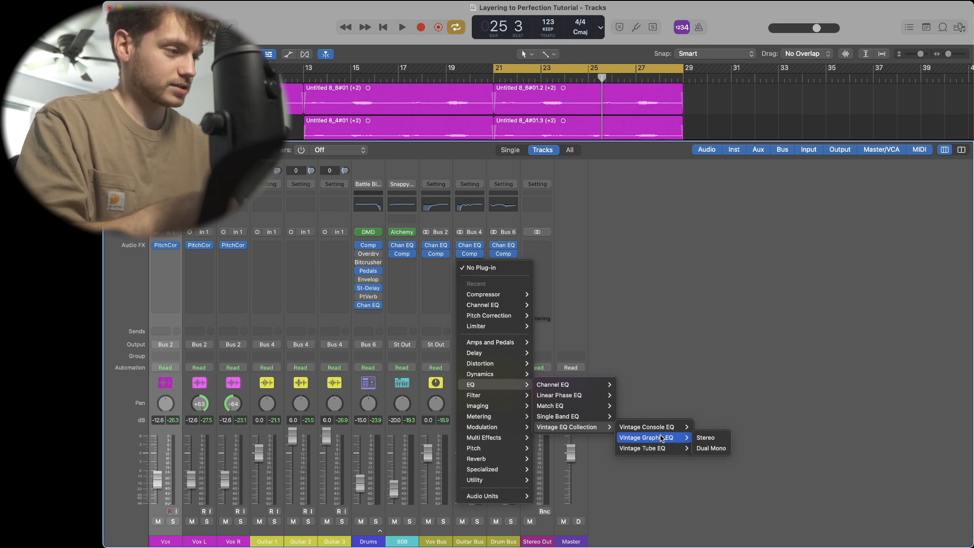
{"action": "left_click", "coordinate": [705, 437]}
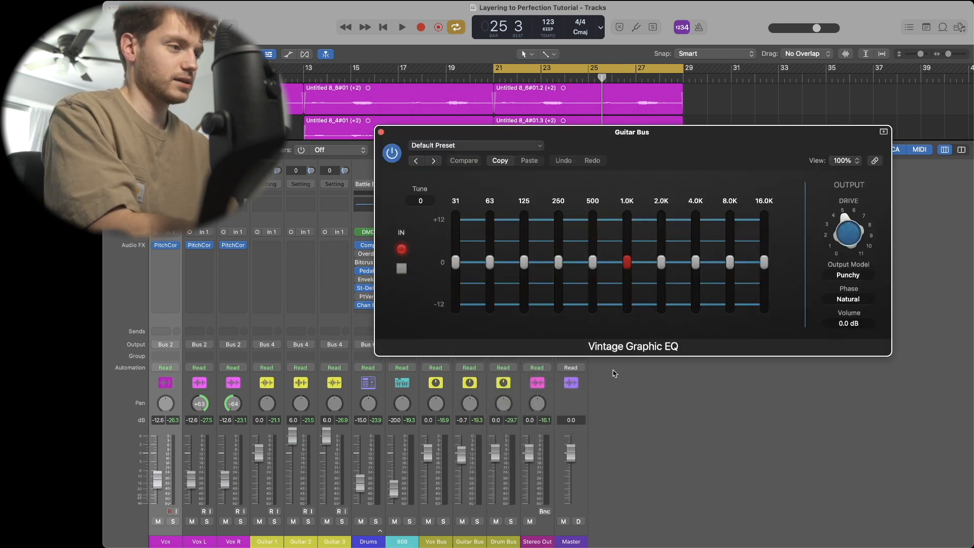
- Solo the Guitar Bus, start playback, and toggle the Vintage Graphic EQ bypass to compare
{"action": "left_click", "coordinate": [477, 521]}
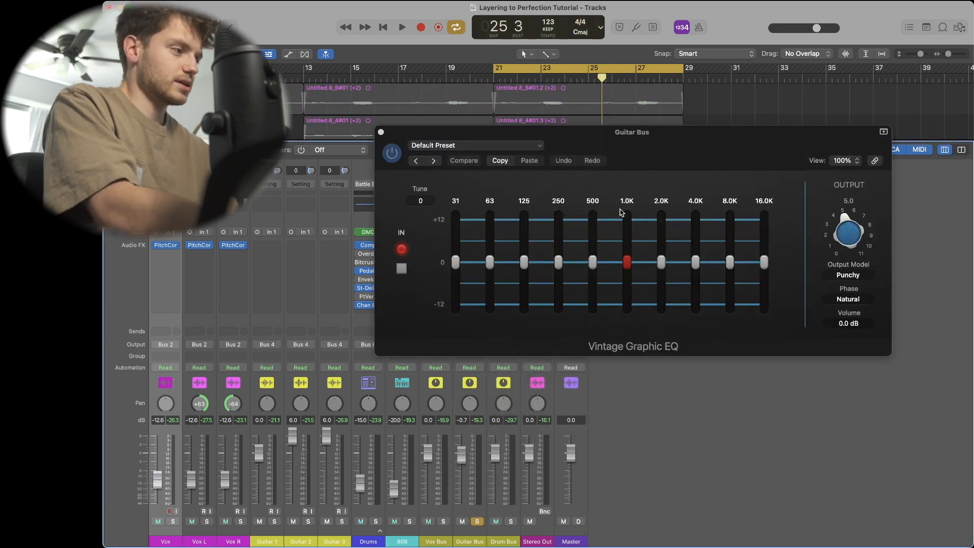
{"action": "key", "text": "space"}
{"action": "left_click", "coordinate": [392, 159]}
{"action": "left_click", "coordinate": [392, 159]}
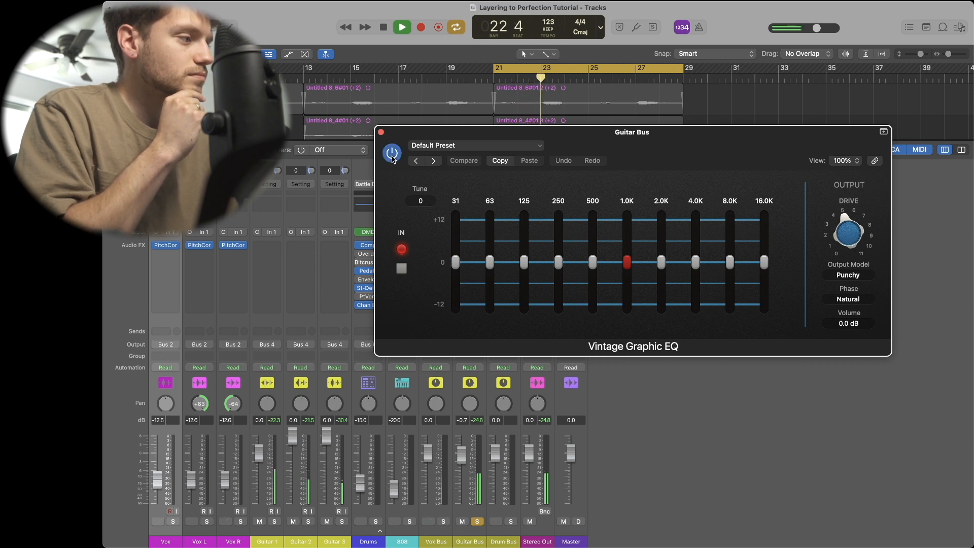
{"action": "left_click", "coordinate": [392, 159]}
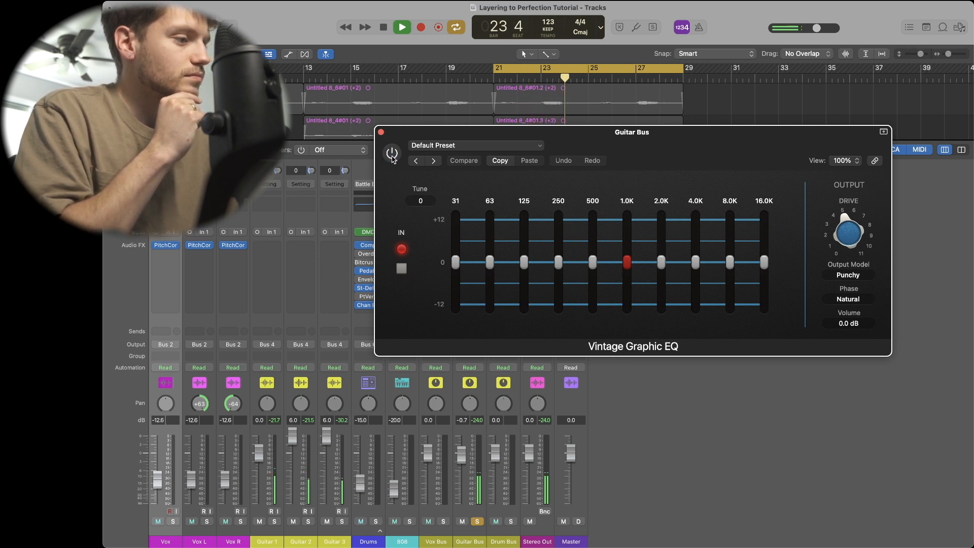
{"action": "left_click", "coordinate": [393, 159]}
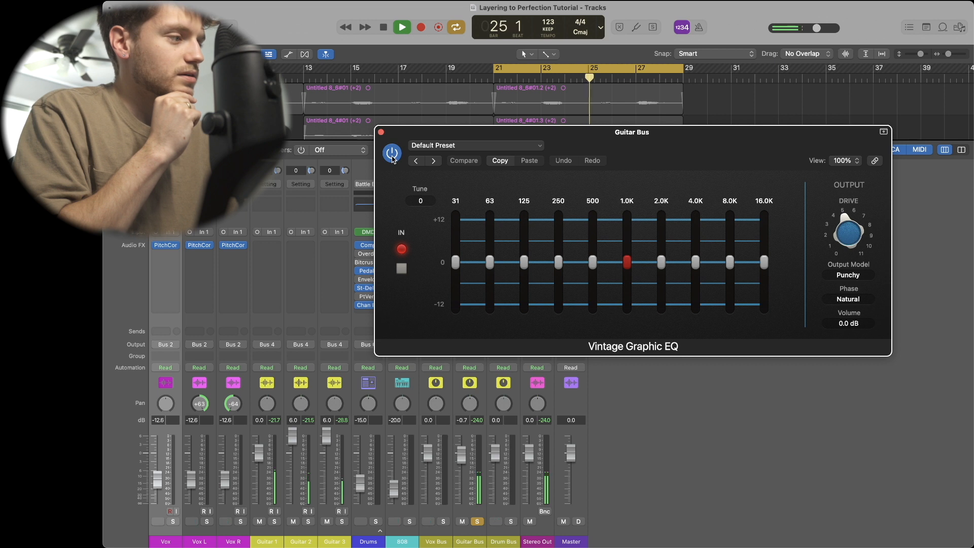
{"action": "left_click", "coordinate": [392, 159]}
{"action": "left_click", "coordinate": [392, 159]}
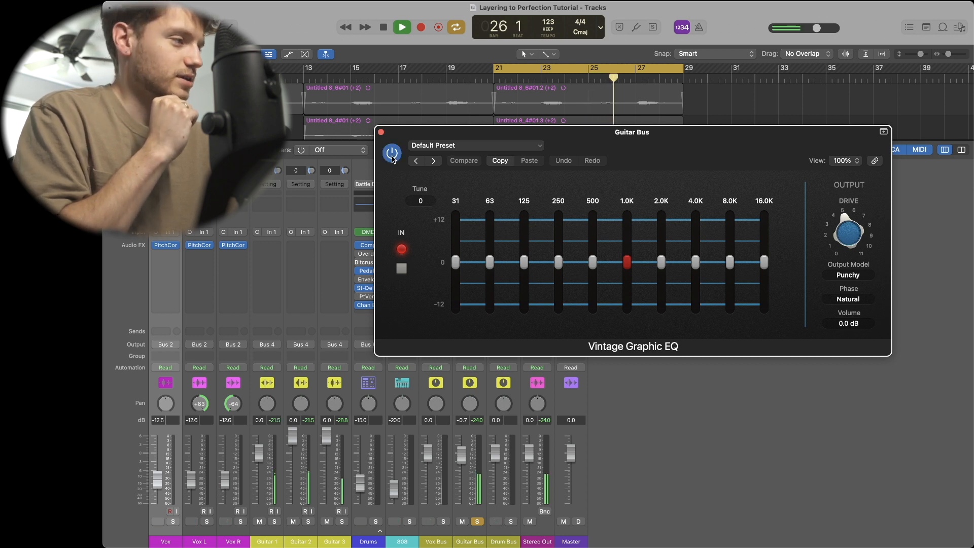
- Raise the Vintage Graphic EQ drive to 11.0 and toggle the plugin bypass to compare
{"action": "left_click_drag", "start_coordinate": [844, 235], "coordinate": [823, 179]}
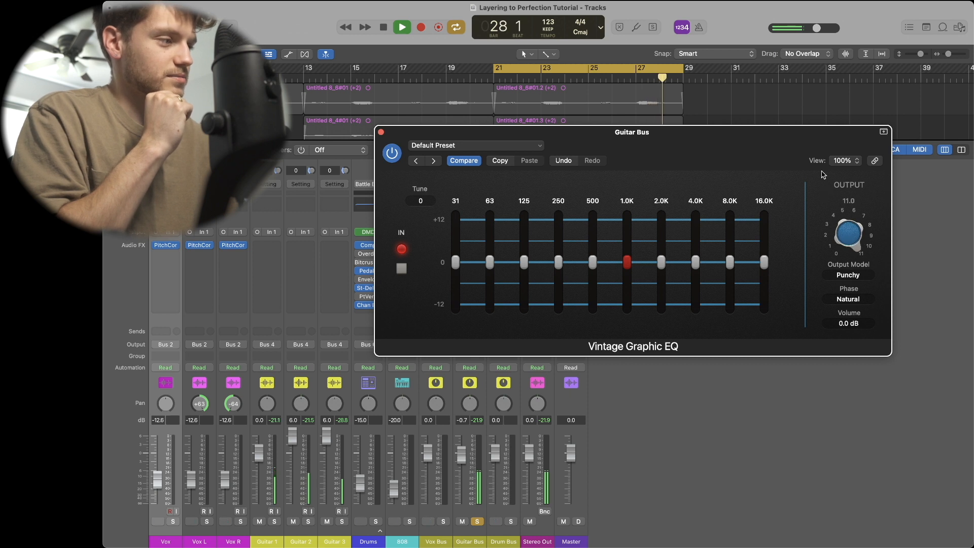
{"action": "left_click", "coordinate": [394, 154]}
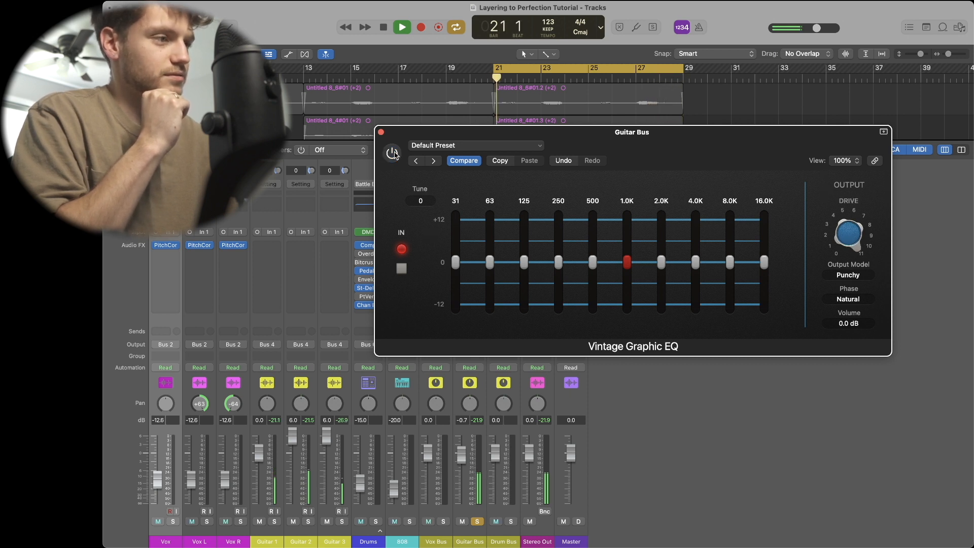
- Re-enable the Guitar Bus Vintage Graphic EQ, lower its drive to about 5, and cut the 2.0K band slightly
{"action": "left_click", "coordinate": [394, 155]}
{"action": "left_click_drag", "start_coordinate": [855, 236], "coordinate": [849, 285]}
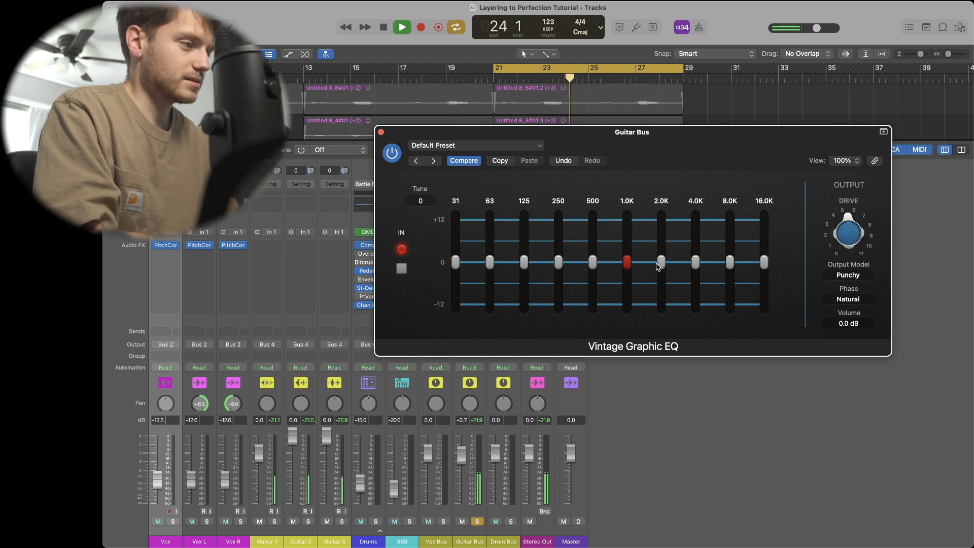
{"action": "mouse_move", "coordinate": [662, 262]}
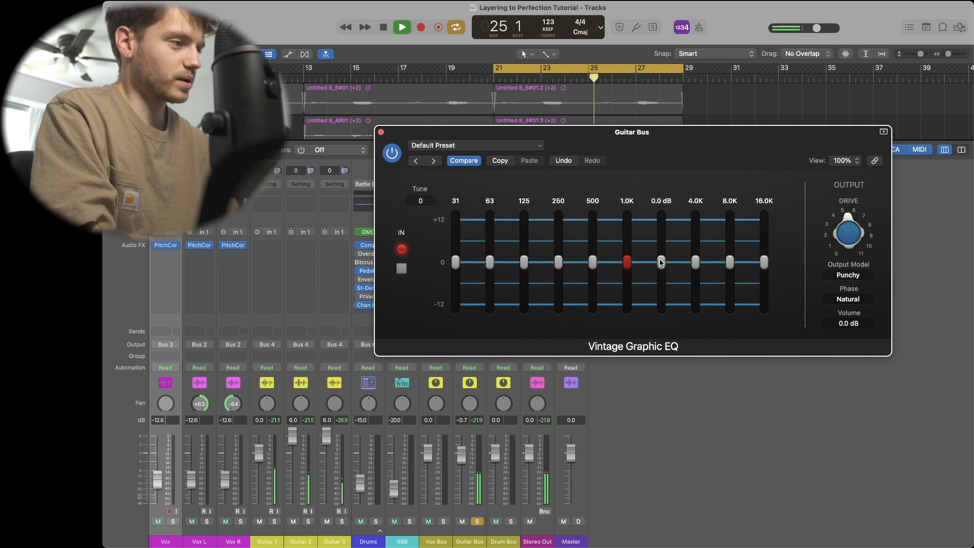
{"action": "left_click_drag", "start_coordinate": [661, 263], "coordinate": [626, 261]}
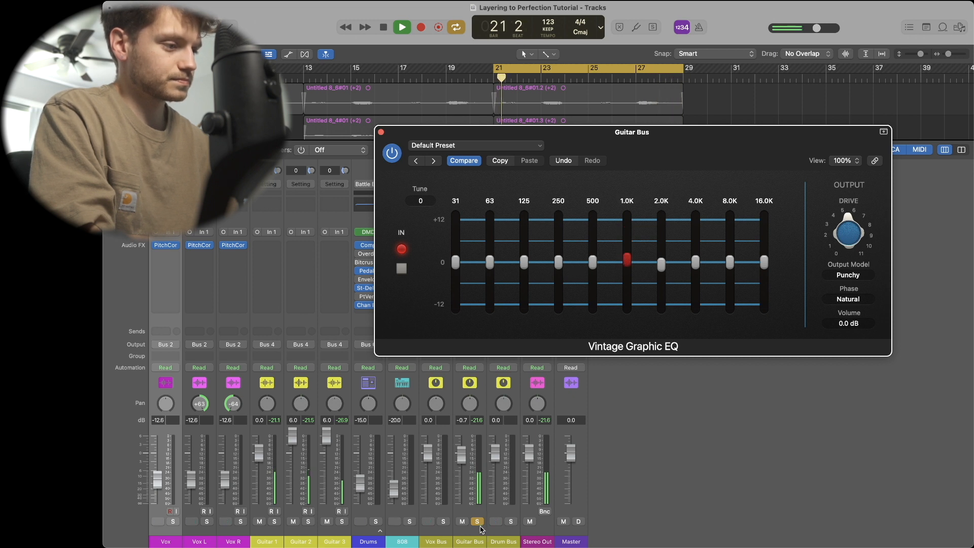
- Unsolo the Guitar Bus and boost the Vintage Graphic EQ 1.0K band to 6.4 dB
{"action": "left_click", "coordinate": [476, 521]}
{"action": "left_click_drag", "start_coordinate": [627, 260], "coordinate": [628, 238]}
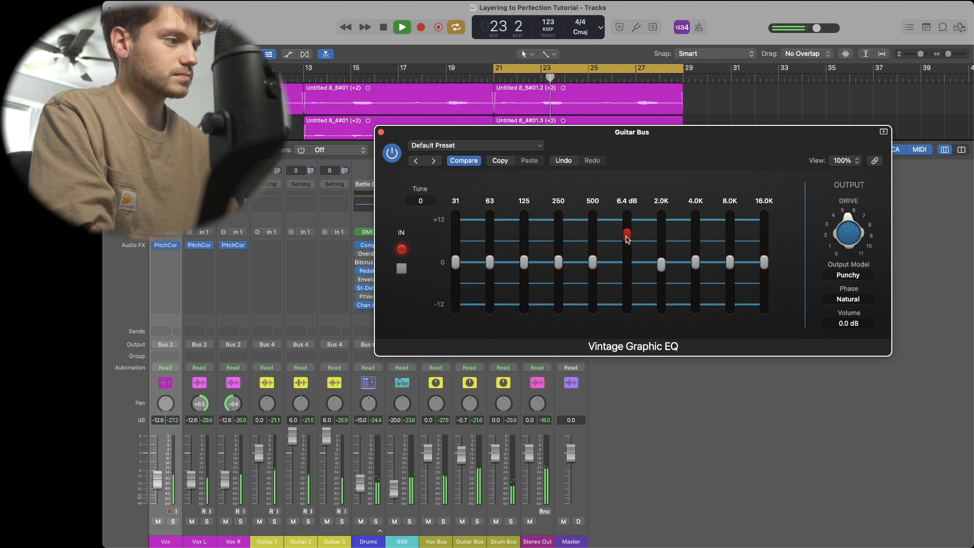
- Lower the Vintage Graphic EQ output volume to -2.7 dB
{"action": "left_click", "coordinate": [827, 324]}
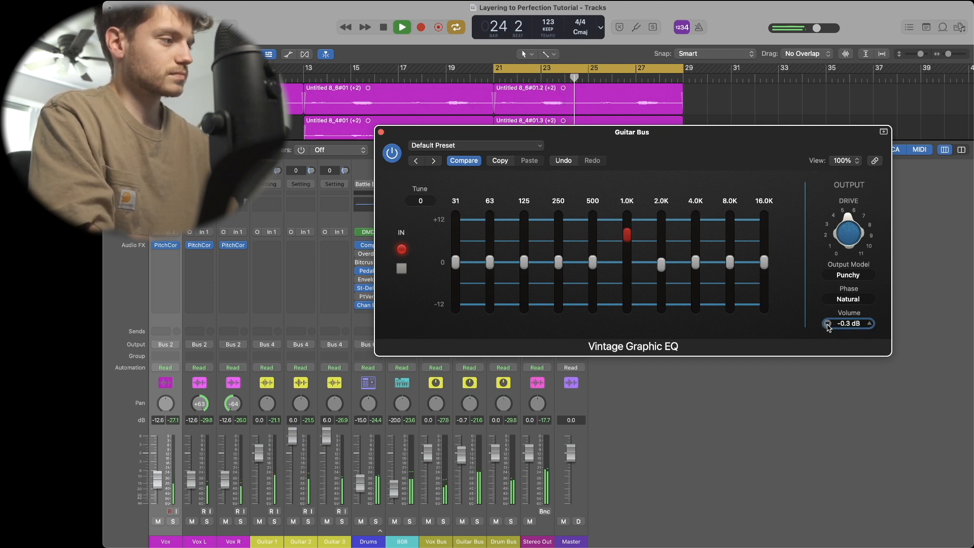
{"action": "left_click", "coordinate": [827, 324]}
{"action": "left_click", "coordinate": [828, 324]}
{"action": "left_click", "coordinate": [828, 325]}
{"action": "left_click", "coordinate": [827, 324]}
{"action": "left_click", "coordinate": [828, 324]}
{"action": "left_click", "coordinate": [827, 324]}
{"action": "left_click", "coordinate": [827, 324]}
{"action": "left_click", "coordinate": [827, 324]}
- Slightly lift the 16.0K and 4.0K bands of the Vintage Graphic EQ and close the Guitar Bus plugin window
{"action": "left_click_drag", "start_coordinate": [629, 242], "coordinate": [592, 262]}
{"action": "mouse_move", "coordinate": [764, 262]}
{"action": "left_mouse_down"}
{"action": "mouse_move", "coordinate": [766, 233]}
{"action": "mouse_move", "coordinate": [732, 261]}
{"action": "mouse_move", "coordinate": [730, 251]}
{"action": "mouse_move", "coordinate": [763, 253]}
{"action": "left_mouse_up"}
{"action": "left_click_drag", "start_coordinate": [695, 262], "coordinate": [696, 259]}
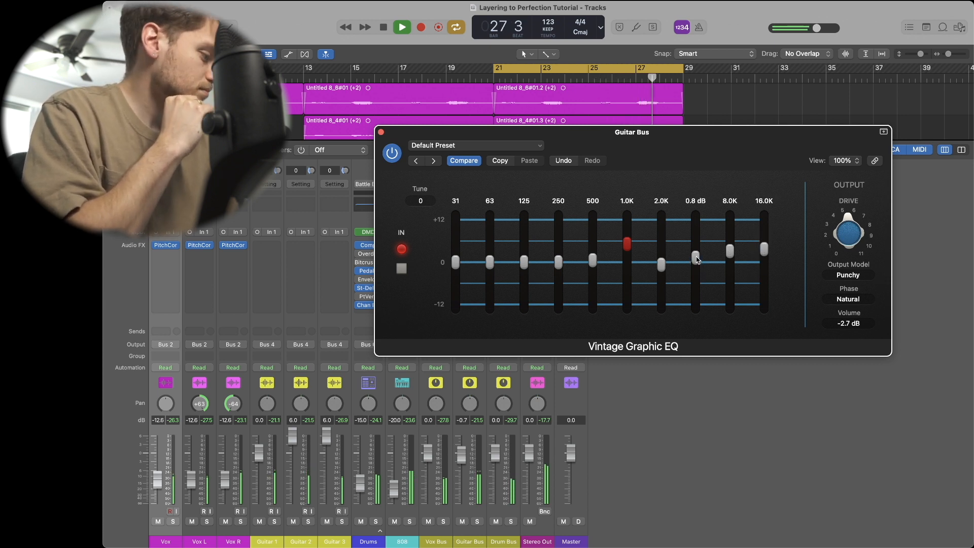
{"action": "left_click_drag", "start_coordinate": [696, 259], "coordinate": [694, 264]}
{"action": "left_click", "coordinate": [381, 132]}
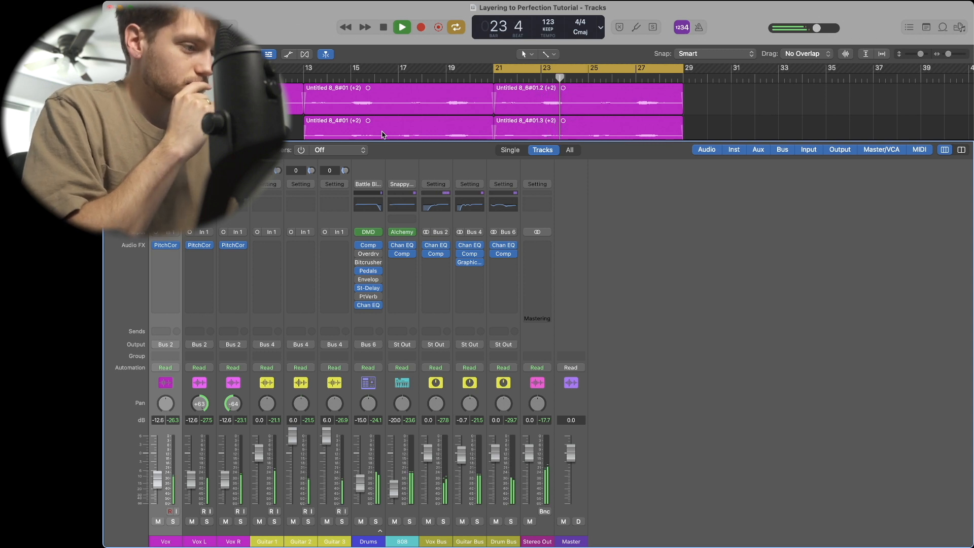
- Insert a stereo Vintage Tube EQ after the compressor on the Vox Bus channel
{"action": "key", "text": "space"}
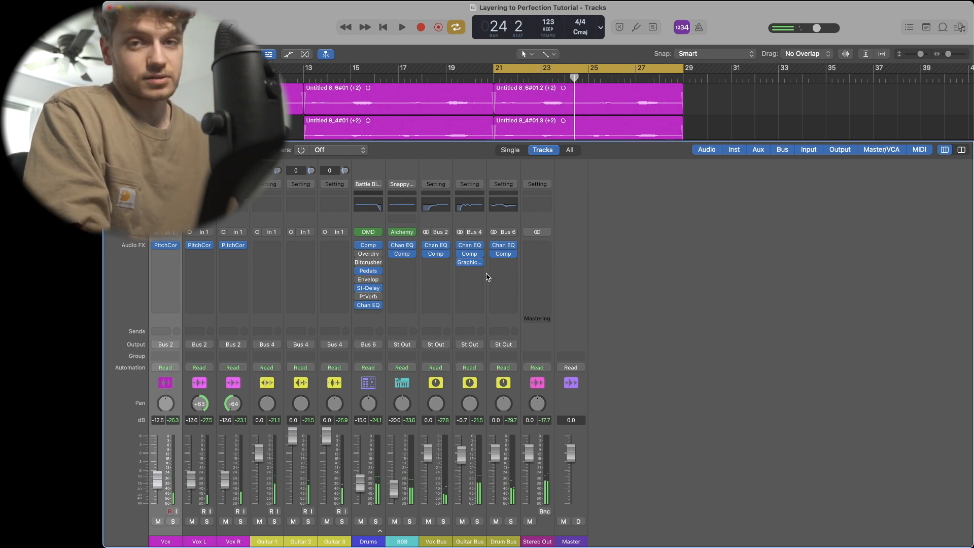
{"action": "key", "text": "space"}
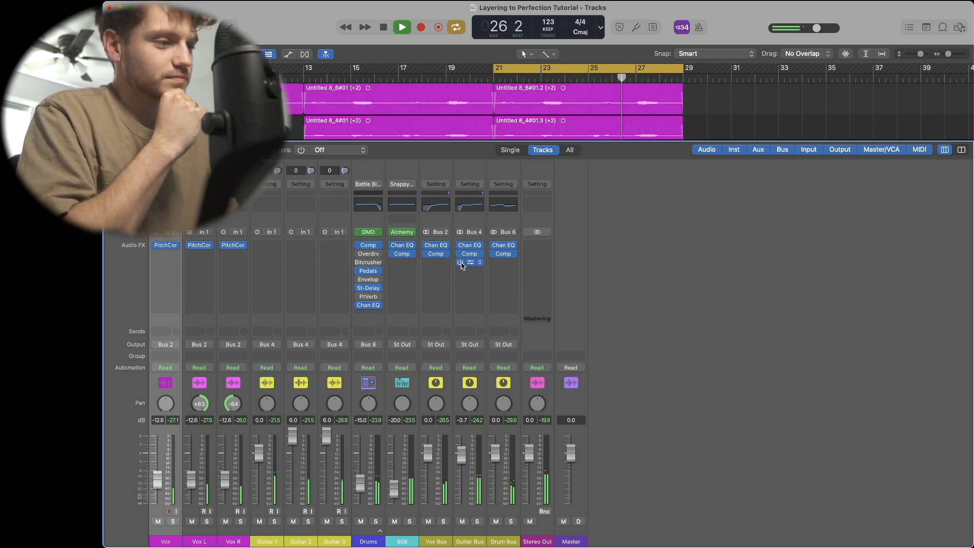
{"action": "left_click", "coordinate": [433, 263]}
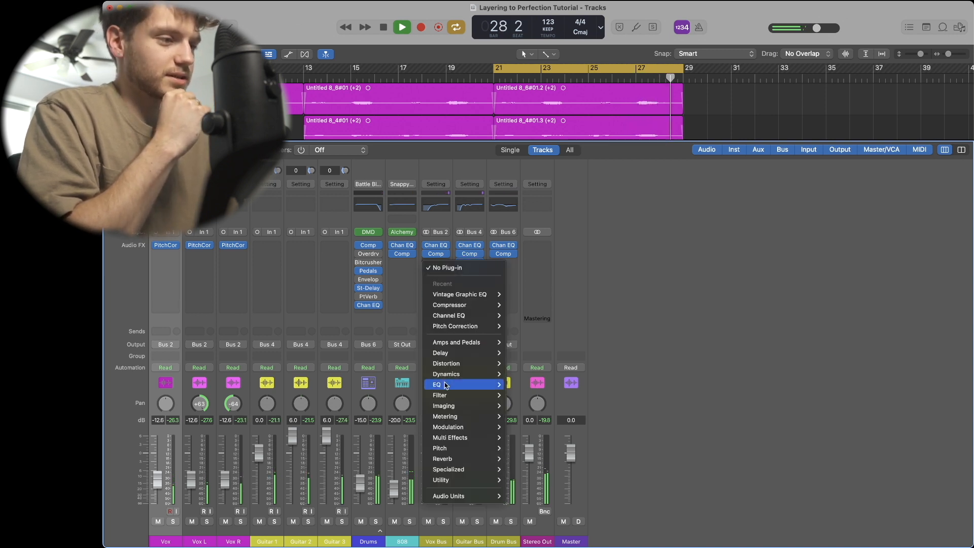
{"action": "mouse_move", "coordinate": [446, 385]}
{"action": "mouse_move", "coordinate": [543, 428]}
{"action": "mouse_move", "coordinate": [617, 432]}
{"action": "mouse_move", "coordinate": [629, 448]}
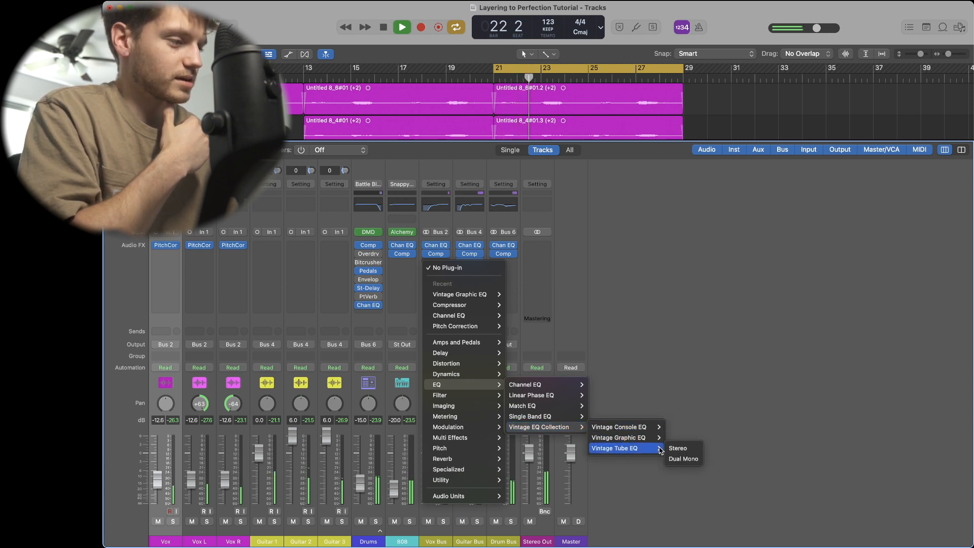
{"action": "left_click", "coordinate": [670, 449]}
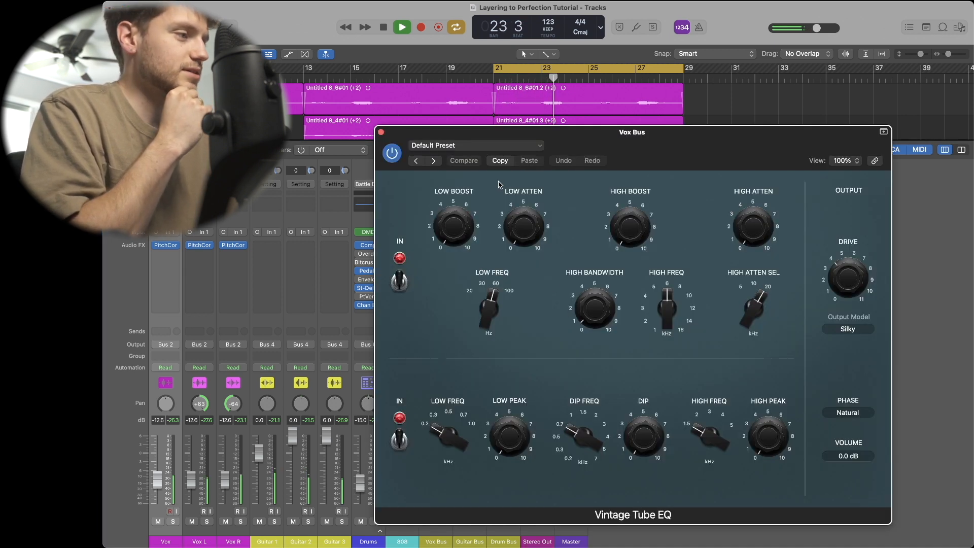
- Set the Vintage Tube EQ high boost to 2.2 while trying several high frequency positions
{"action": "left_click_drag", "start_coordinate": [634, 230], "coordinate": [620, 177]}
{"action": "left_click_drag", "start_coordinate": [666, 307], "coordinate": [666, 311]}
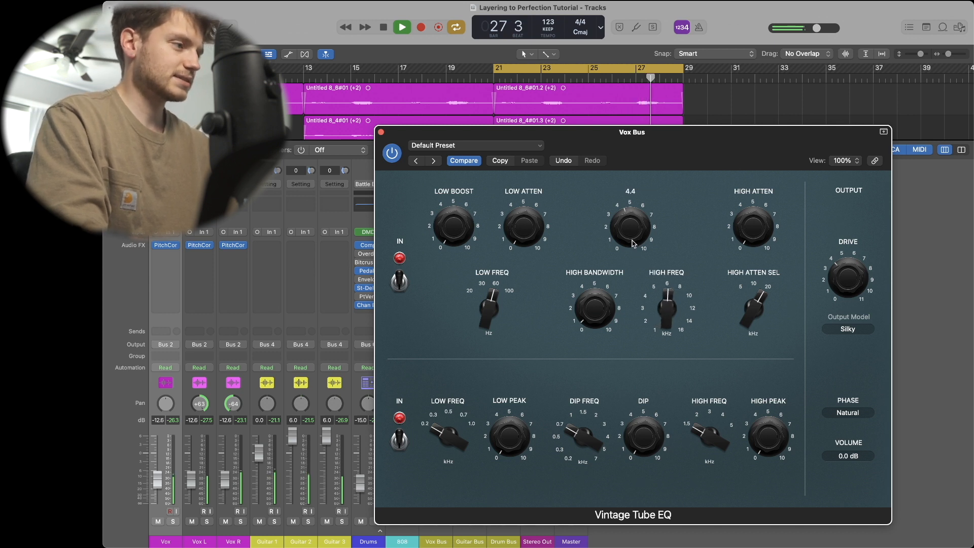
{"action": "left_click_drag", "start_coordinate": [667, 307], "coordinate": [673, 354]}
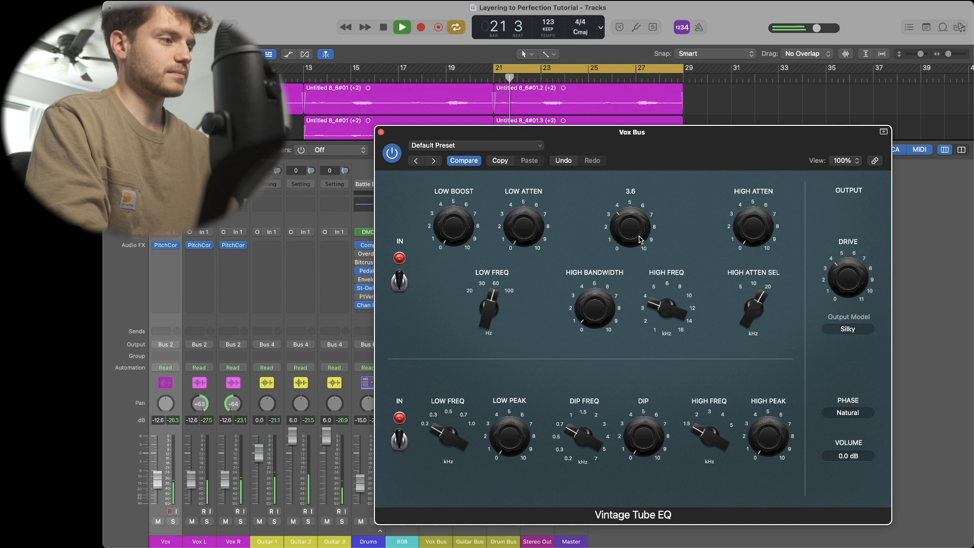
{"action": "left_click_drag", "start_coordinate": [657, 308], "coordinate": [657, 284]}
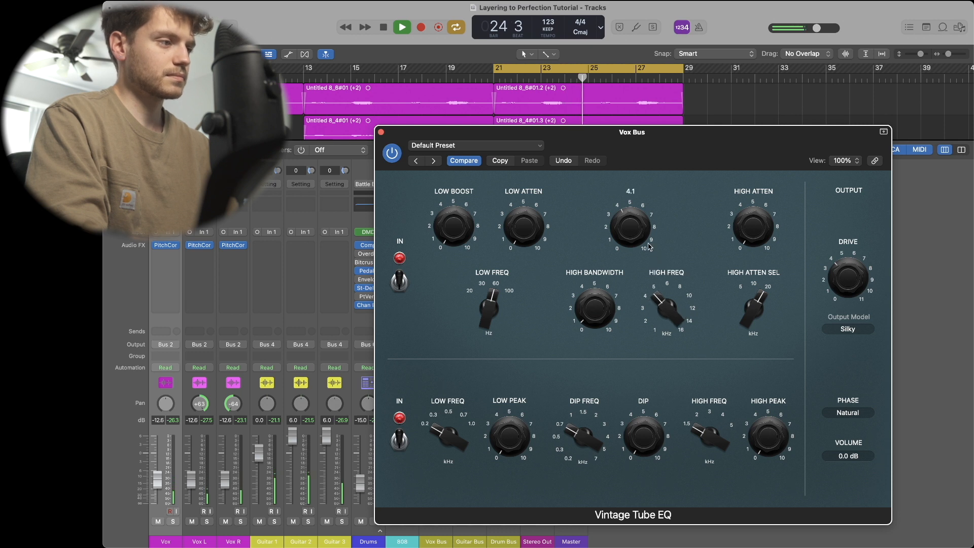
{"action": "left_click_drag", "start_coordinate": [660, 304], "coordinate": [659, 278]}
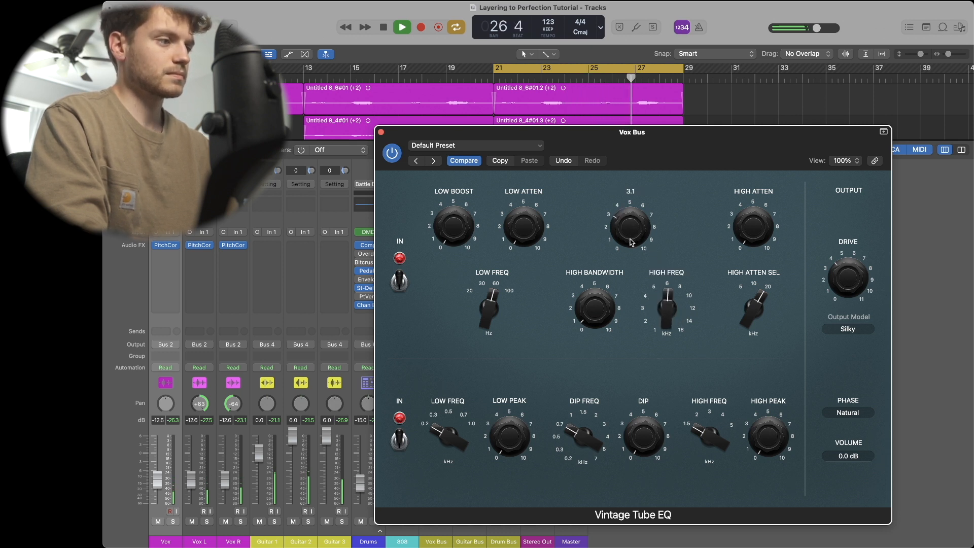
{"action": "left_click_drag", "start_coordinate": [632, 243], "coordinate": [631, 252]}
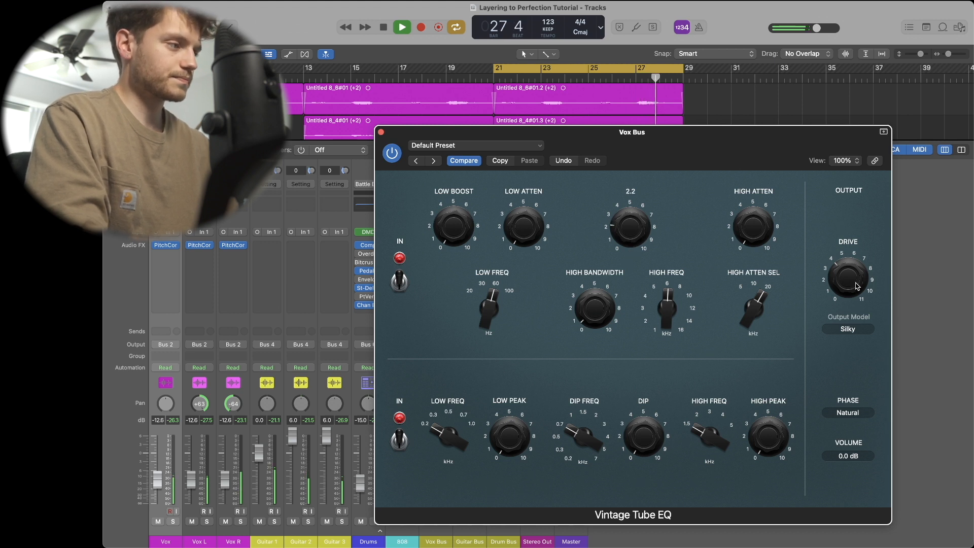
- Lower the Vintage Tube EQ output volume to -2.5 dB and close the Vox Bus plugin window
{"action": "left_click_drag", "start_coordinate": [849, 459], "coordinate": [849, 462]}
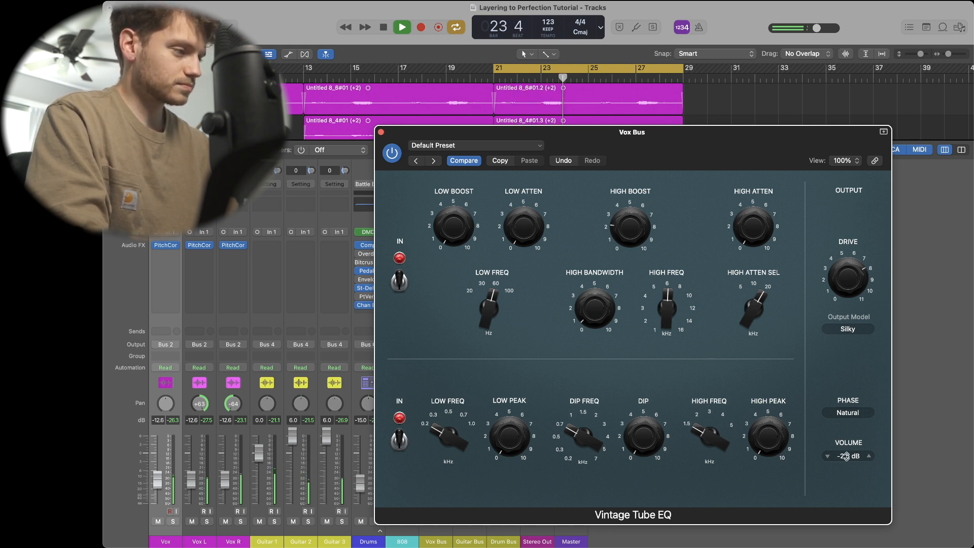
{"action": "left_click", "coordinate": [381, 132]}
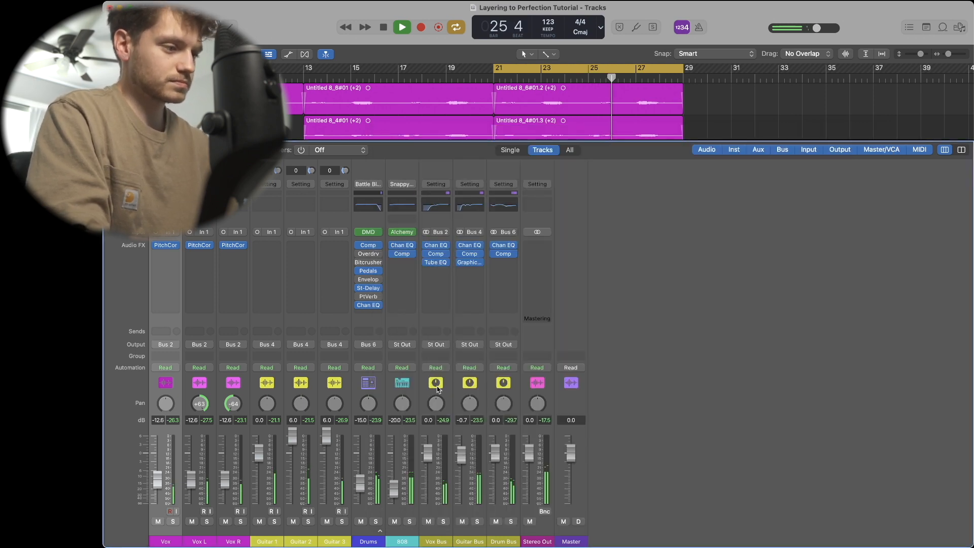
- Insert a stereo Vintage Console EQ after the compressor on the Drum Bus channel
{"action": "left_click", "coordinate": [510, 267]}
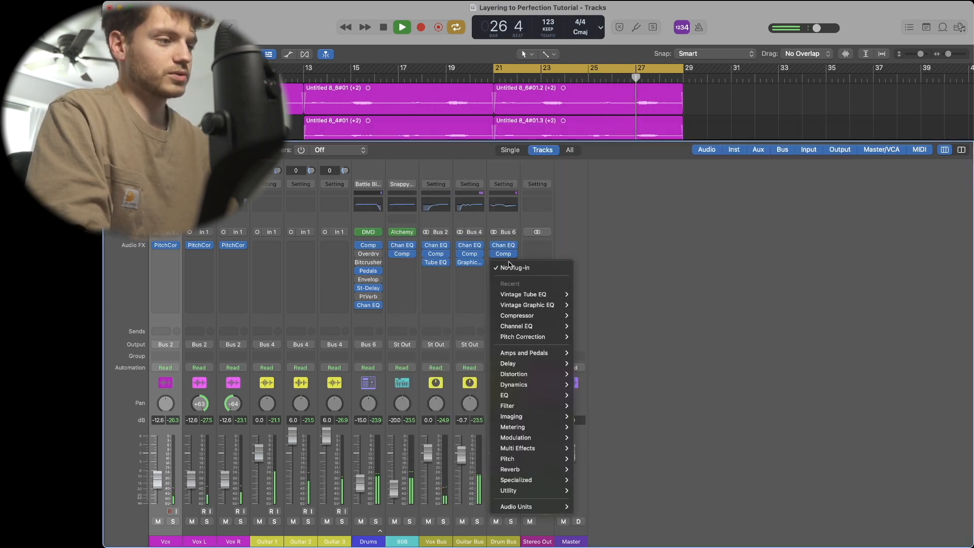
{"action": "mouse_move", "coordinate": [523, 395]}
{"action": "mouse_move", "coordinate": [629, 439]}
{"action": "mouse_move", "coordinate": [685, 437]}
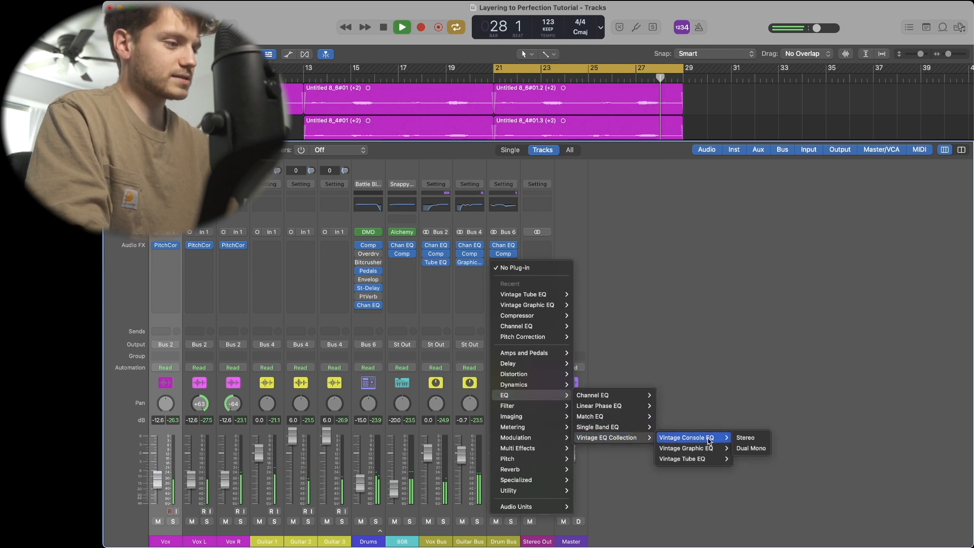
{"action": "left_click", "coordinate": [753, 438]}
- Raise the Vintage Console EQ drive and set its mid frequency to about 3.1 kHz
{"action": "left_click_drag", "start_coordinate": [847, 230], "coordinate": [833, 191]}
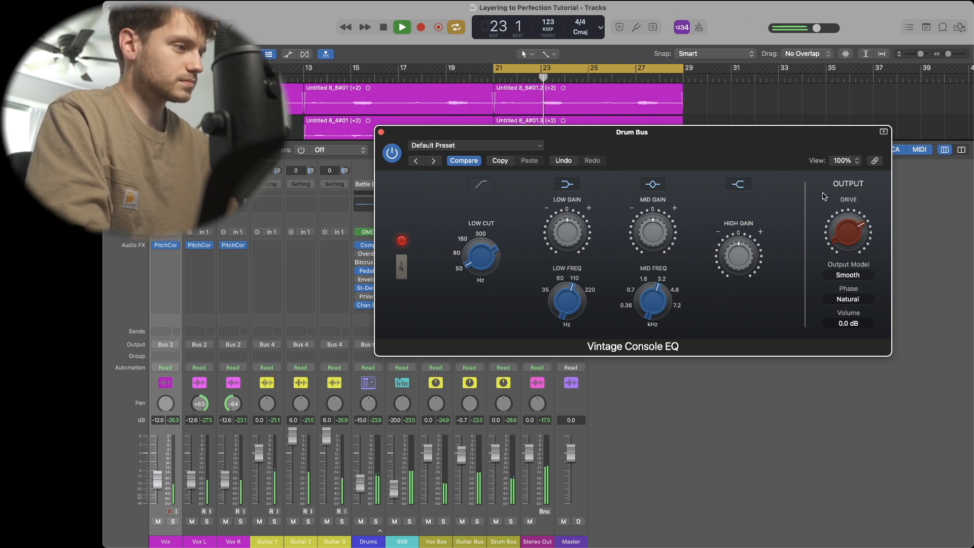
{"action": "left_click_drag", "start_coordinate": [653, 231], "coordinate": [653, 193]}
{"action": "left_click_drag", "start_coordinate": [654, 302], "coordinate": [626, 300]}
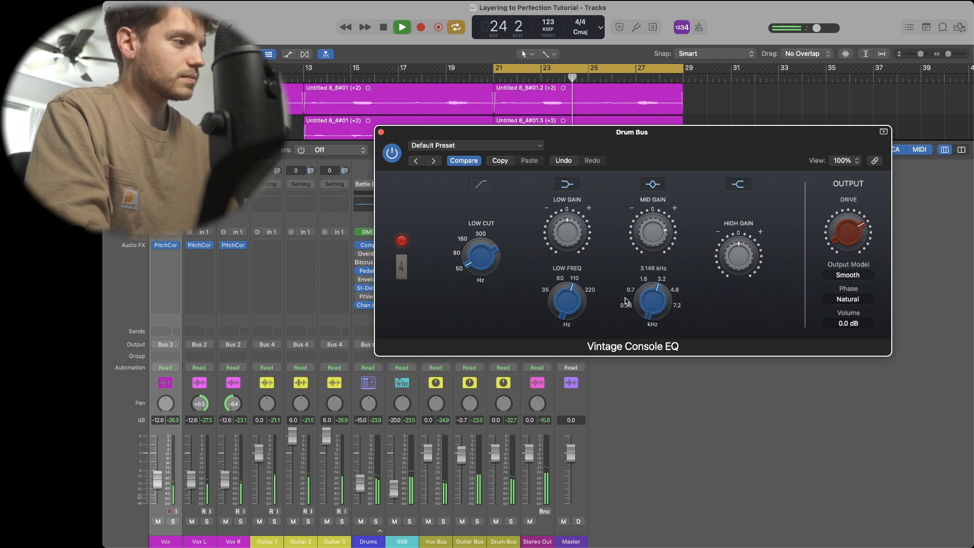
- Set the Vintage Console EQ mid gain to 1.2 dB and close the Drum Bus plugin window
{"action": "left_click_drag", "start_coordinate": [645, 234], "coordinate": [647, 257]}
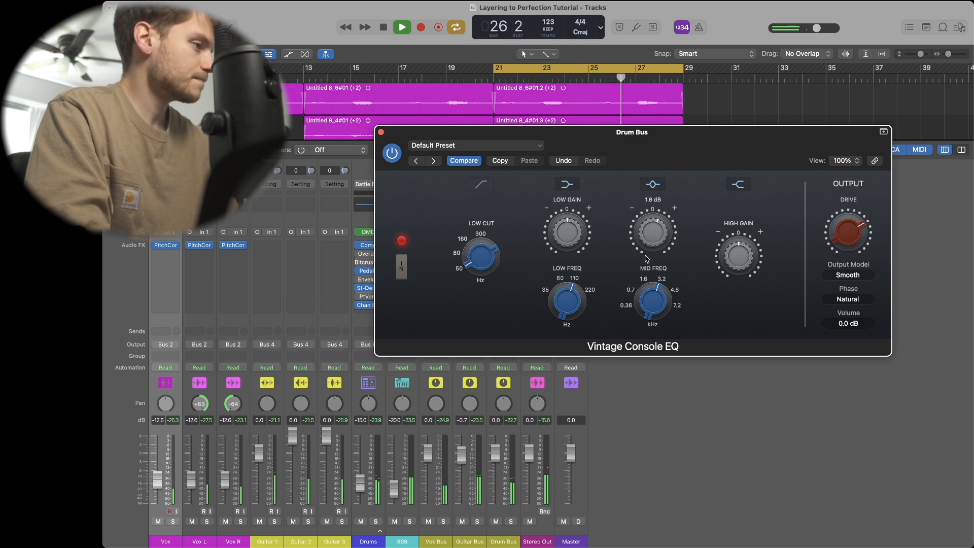
{"action": "left_click_drag", "start_coordinate": [646, 257], "coordinate": [646, 259]}
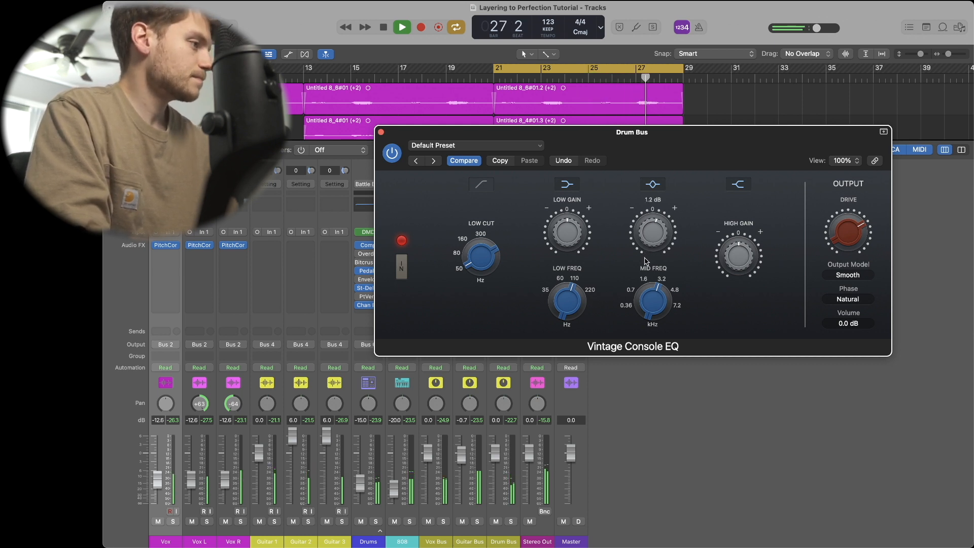
{"action": "left_click", "coordinate": [381, 132]}
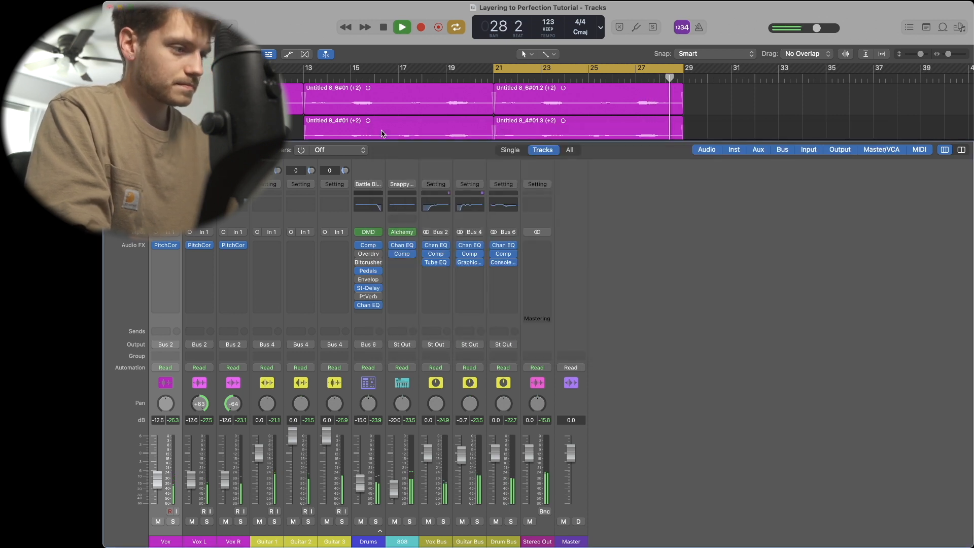
- Stop playback, show the project notes, and insert a stereo Overdrive on the 808 channel
{"action": "key", "text": "space"}
{"action": "left_click", "coordinate": [927, 27]}
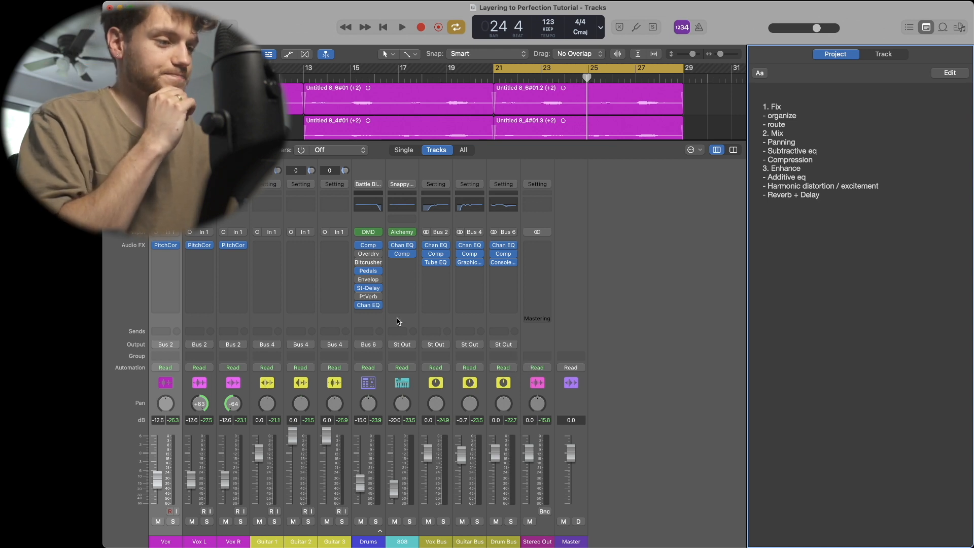
{"action": "left_click", "coordinate": [402, 263]}
{"action": "mouse_move", "coordinate": [522, 417]}
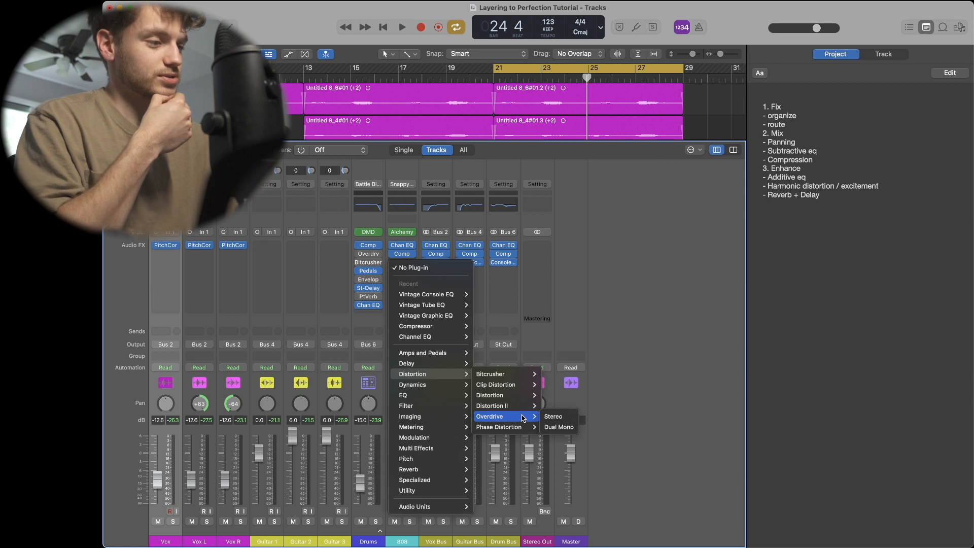
{"action": "left_click", "coordinate": [546, 418]}
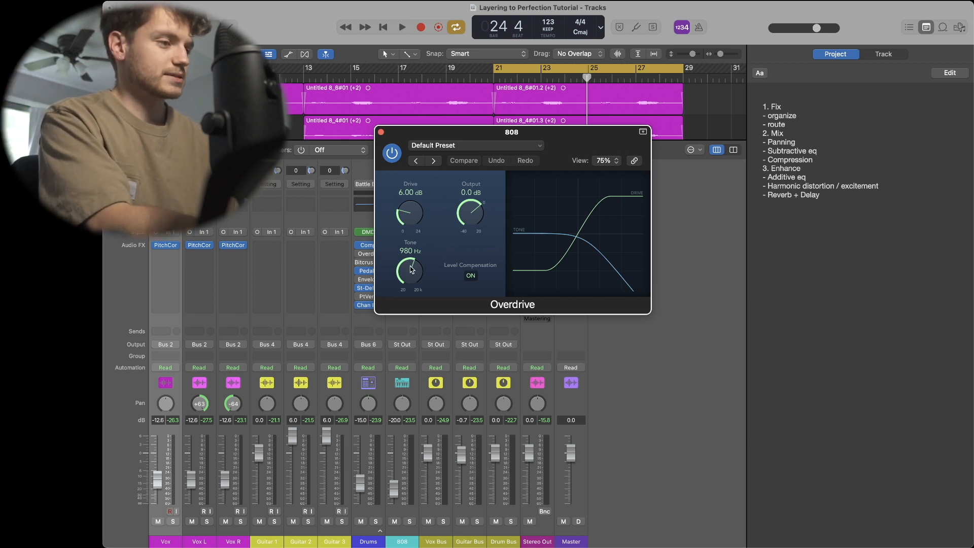
- Start playback and solo the 808 channel
{"action": "key", "text": "space"}
{"action": "key", "text": "s"}
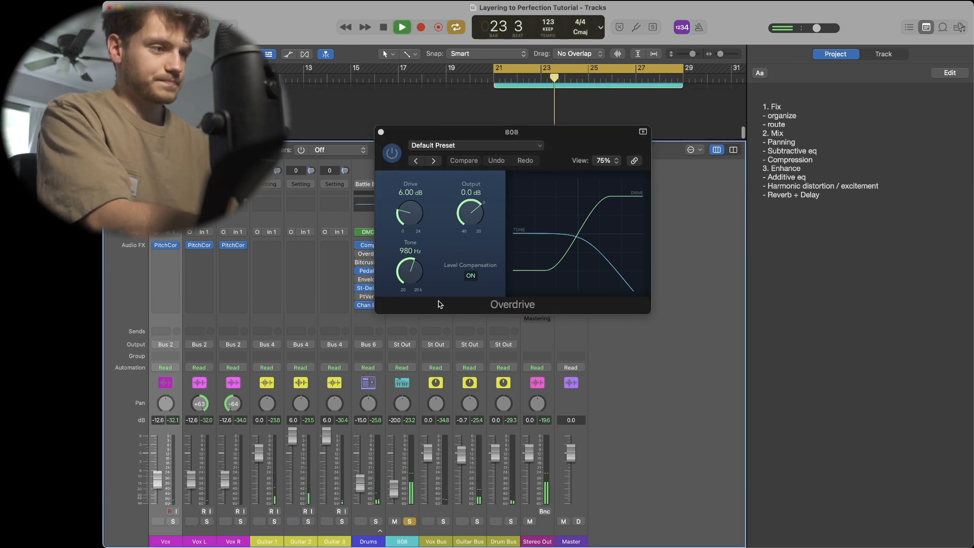
{"action": "scroll", "coordinate": [314, 127], "scroll_direction": "up", "scroll_amount": 2}
{"action": "scroll", "coordinate": [312, 132], "scroll_direction": "down", "scroll_amount": 3}
- Set the Overdrive drive to 17.75 dB, tone to 7000 Hz and output to -1.5 dB
{"action": "left_click_drag", "start_coordinate": [406, 219], "coordinate": [404, 134]}
{"action": "left_click_drag", "start_coordinate": [409, 269], "coordinate": [411, 217]}
{"action": "left_click_drag", "start_coordinate": [477, 219], "coordinate": [419, 221]}
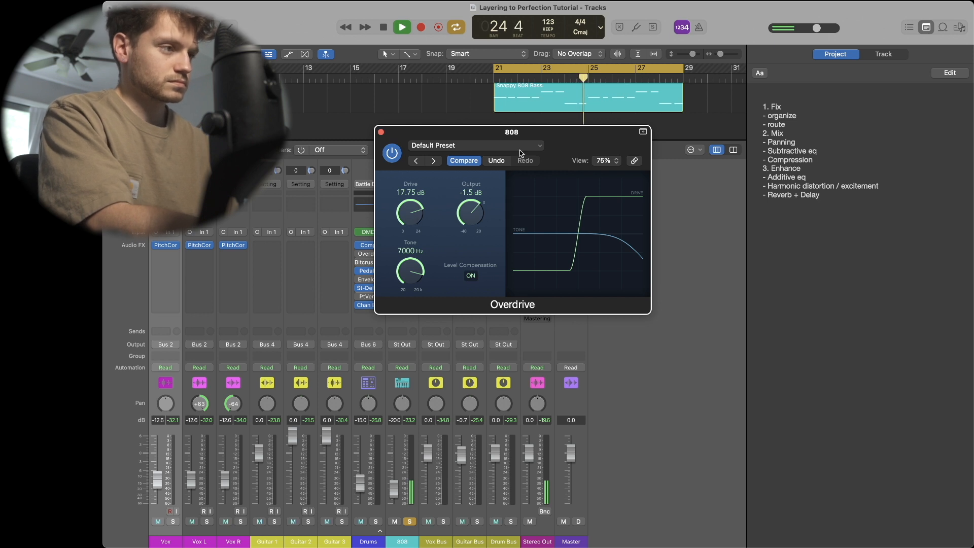
{"action": "left_click_drag", "start_coordinate": [504, 154], "coordinate": [631, 146]}
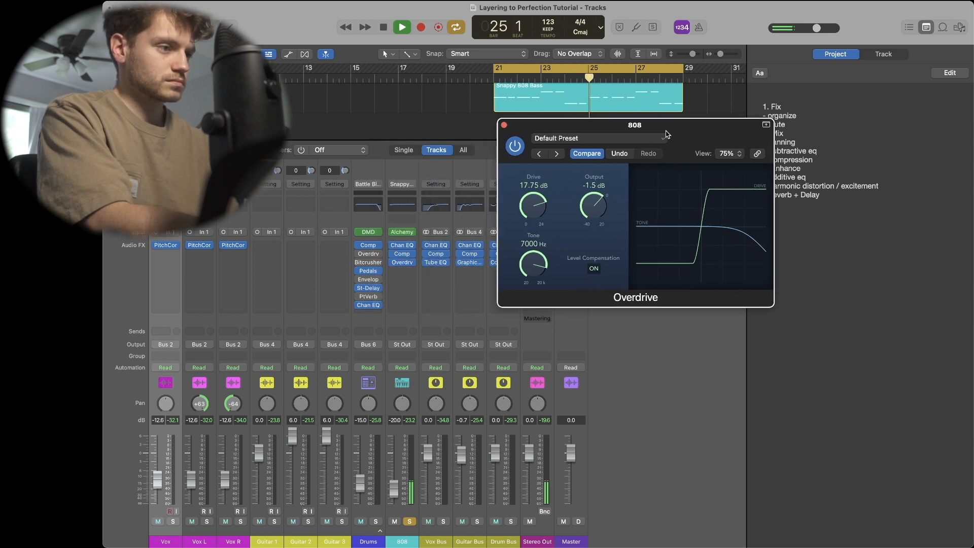
- Insert a stereo Channel EQ after the Overdrive on the 808 channel
{"action": "left_click", "coordinate": [403, 271]}
{"action": "mouse_move", "coordinate": [427, 409]}
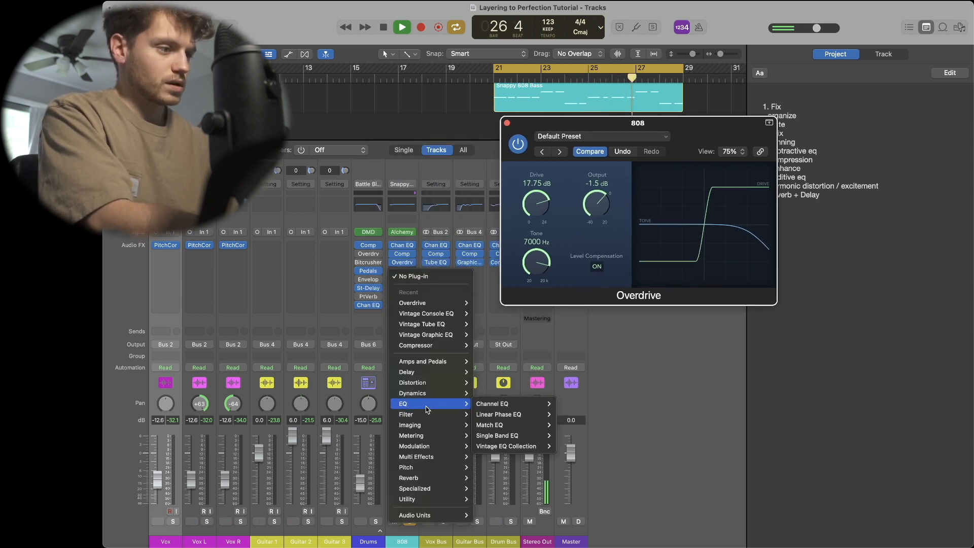
{"action": "mouse_move", "coordinate": [516, 408]}
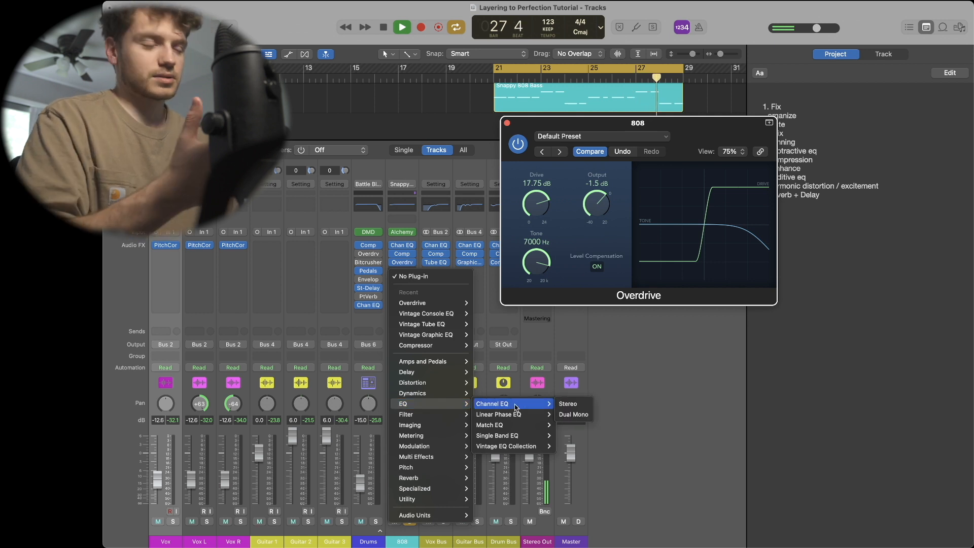
{"action": "left_click", "coordinate": [569, 403]}
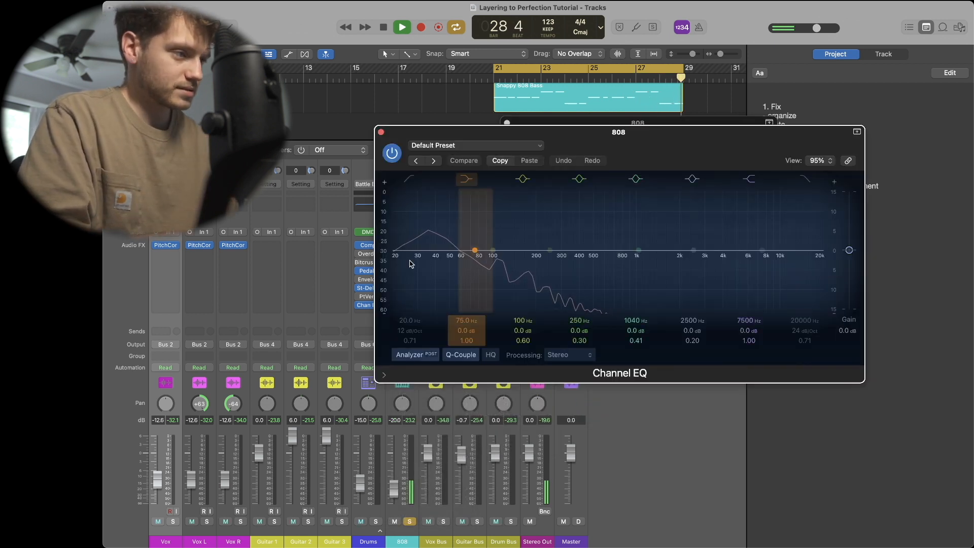
- Close the Channel EQ and set the 808 Overdrive's drive to 22.5 dB
{"action": "left_click_drag", "start_coordinate": [668, 154], "coordinate": [471, 326]}
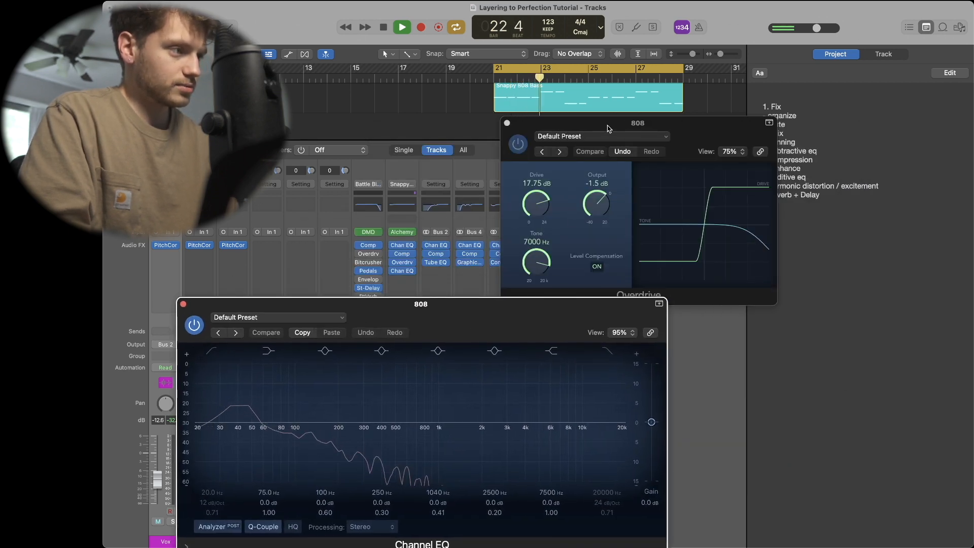
{"action": "left_click_drag", "start_coordinate": [609, 130], "coordinate": [608, 89]}
{"action": "left_click_drag", "start_coordinate": [536, 168], "coordinate": [538, 279]}
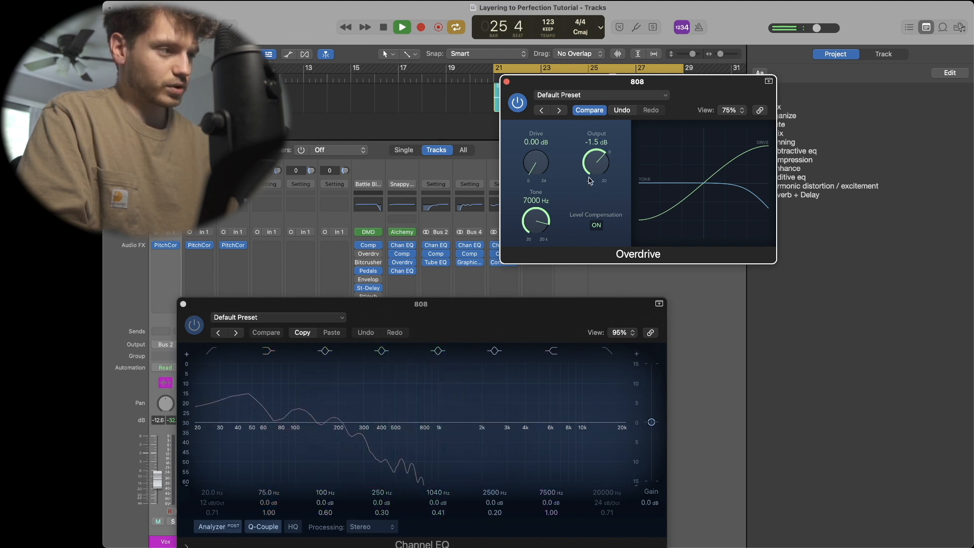
{"action": "left_click_drag", "start_coordinate": [534, 173], "coordinate": [520, 16]}
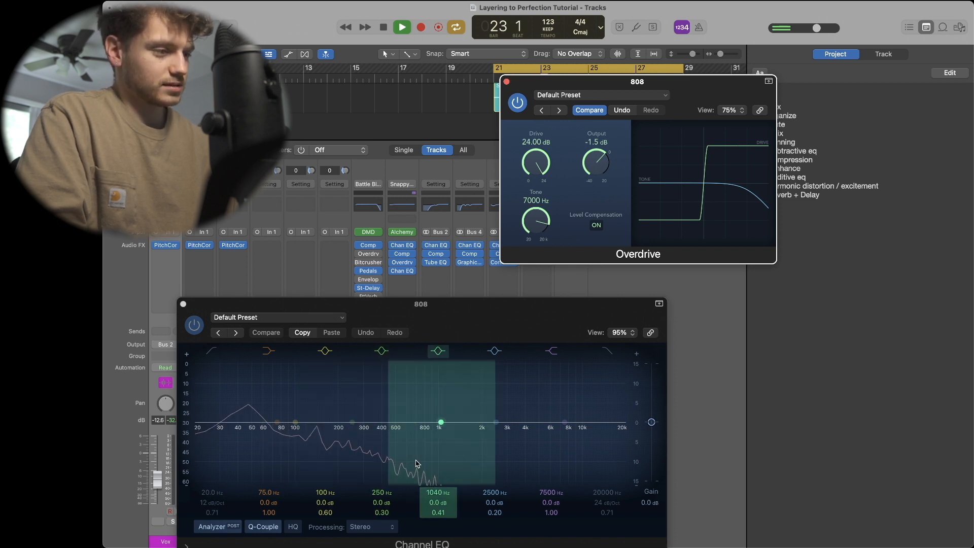
{"action": "left_click_drag", "start_coordinate": [552, 160], "coordinate": [541, 166]}
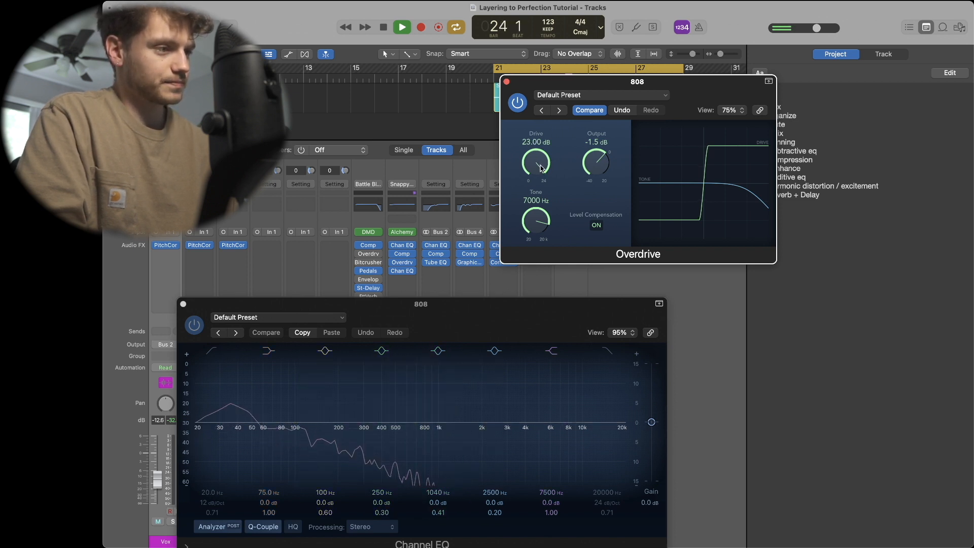
{"action": "left_click", "coordinate": [183, 304]}
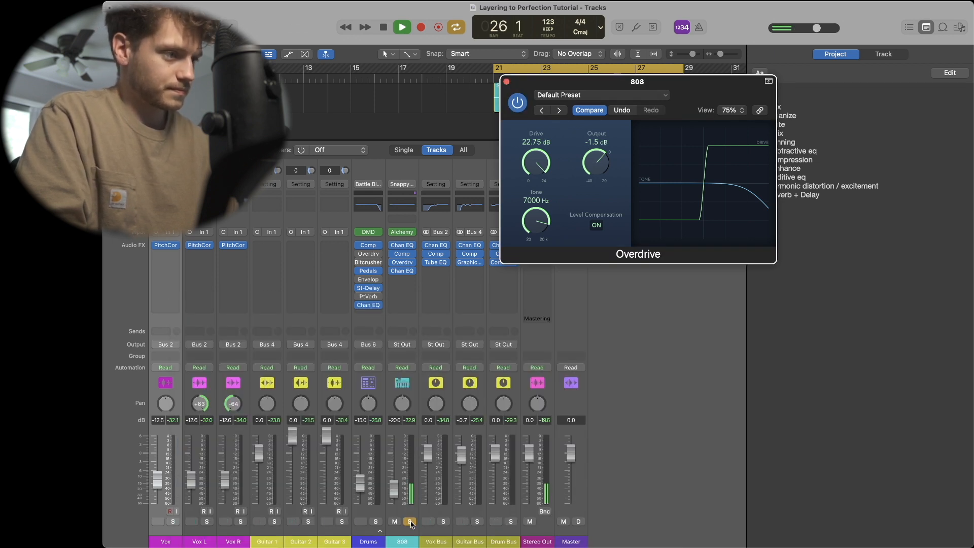
{"action": "left_click_drag", "start_coordinate": [544, 170], "coordinate": [544, 171]}
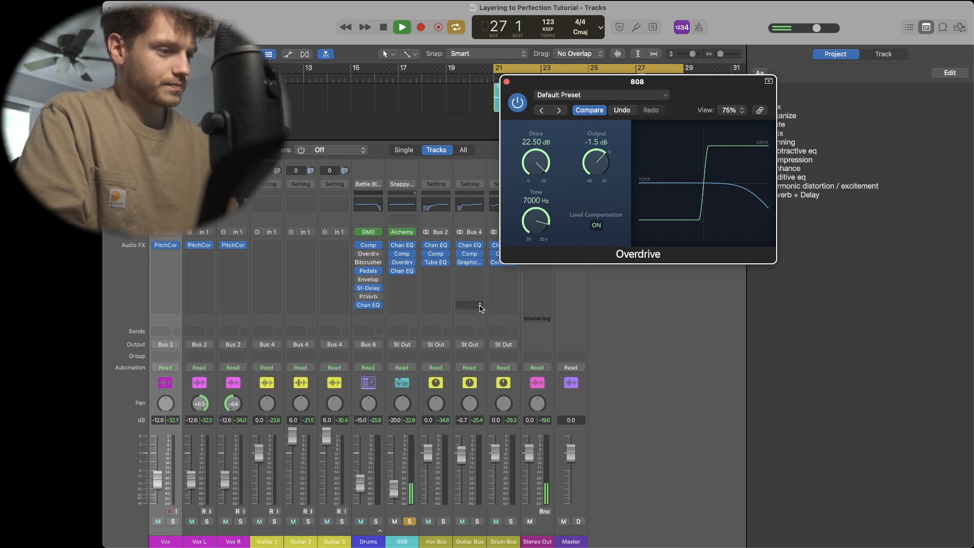
- Unsolo the 808 channel and close the Overdrive window
{"action": "left_click", "coordinate": [410, 522]}
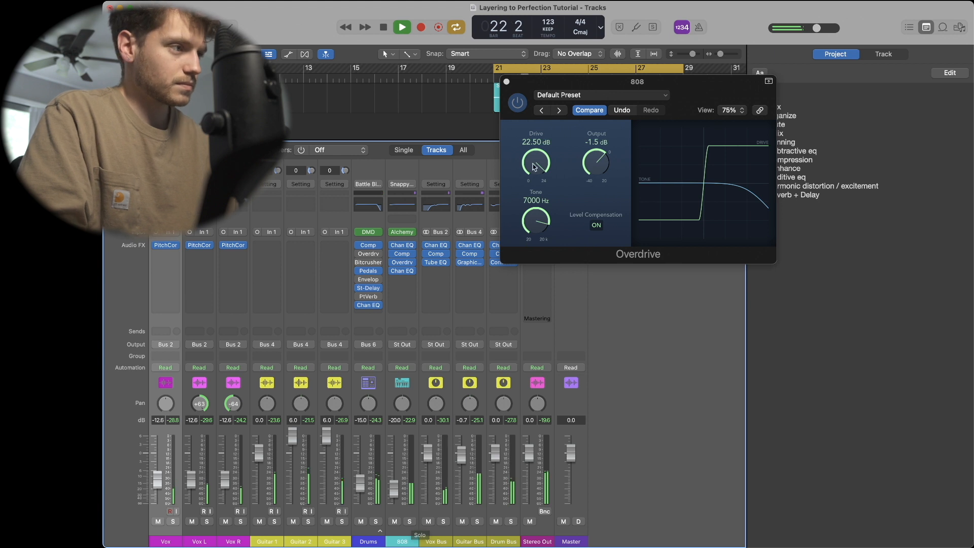
{"action": "left_click", "coordinate": [506, 81]}
{"action": "left_click_drag", "start_coordinate": [394, 490], "coordinate": [394, 489]}
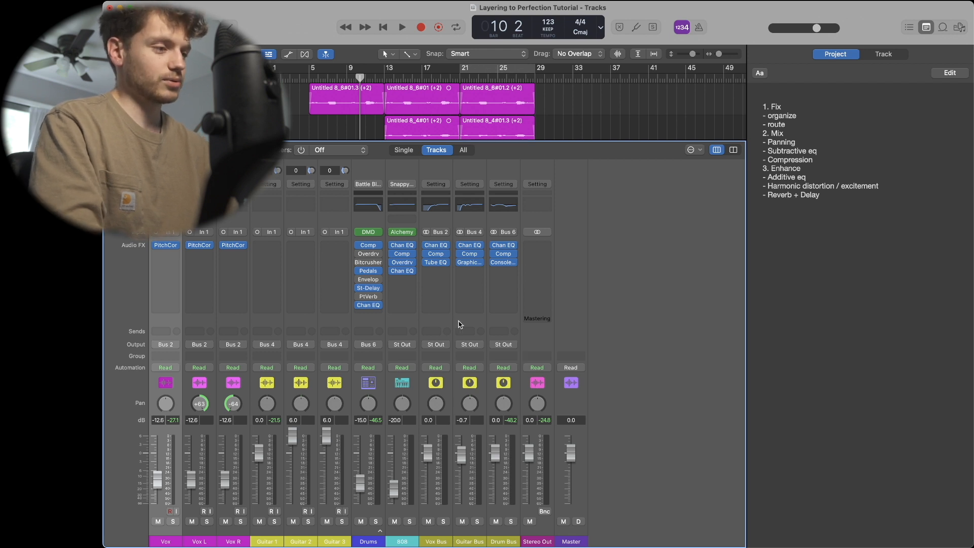
- Add sends to Bus 7 and Bus 8 on both the Vox Bus and Guitar Bus channels
{"action": "left_click_drag", "start_coordinate": [433, 316], "coordinate": [463, 320]}
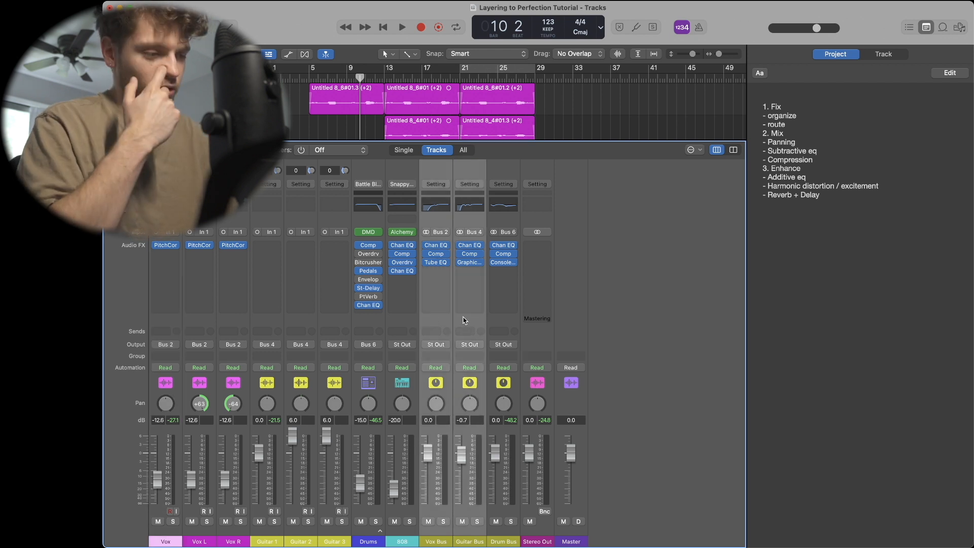
{"action": "left_click", "coordinate": [431, 331]}
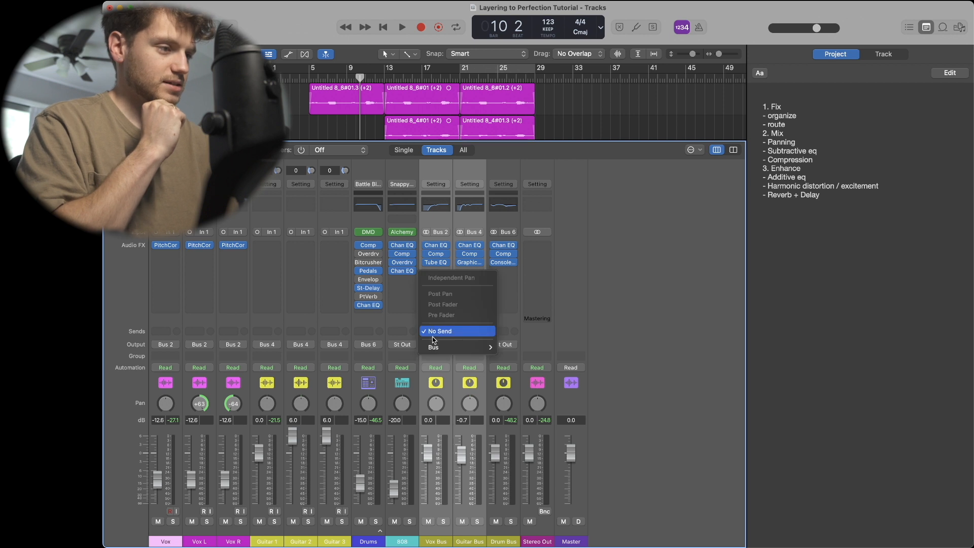
{"action": "mouse_move", "coordinate": [435, 347]}
{"action": "left_click", "coordinate": [529, 193]}
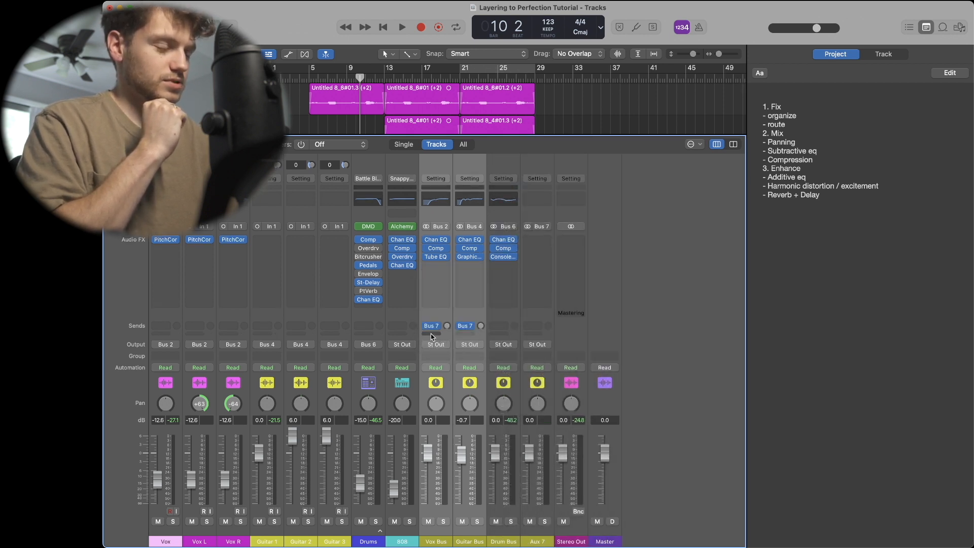
{"action": "left_click", "coordinate": [432, 333]}
{"action": "mouse_move", "coordinate": [441, 349]}
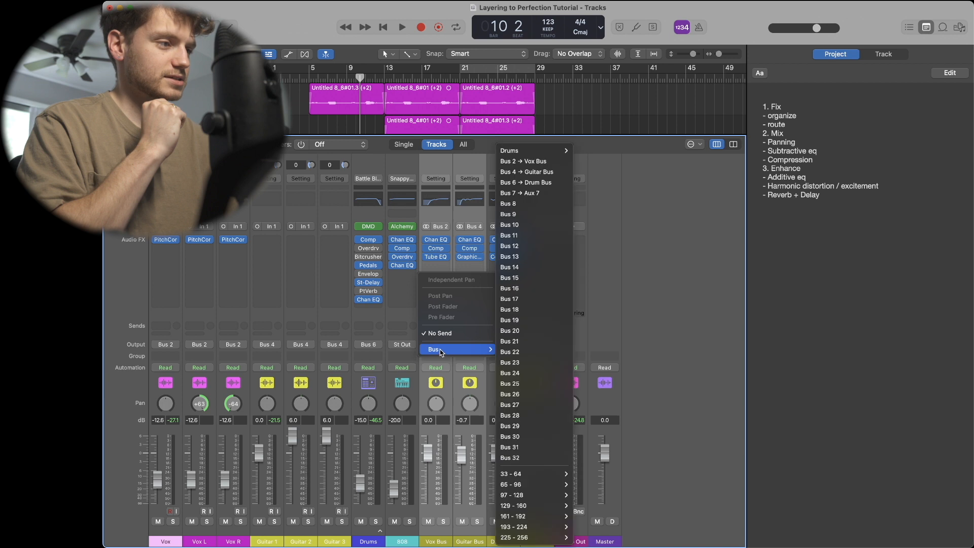
{"action": "left_click", "coordinate": [550, 208]}
- Rename the new aux channels on Bus 7 and Bus 8 to Reverb and Delay
{"action": "left_click", "coordinate": [541, 543]}
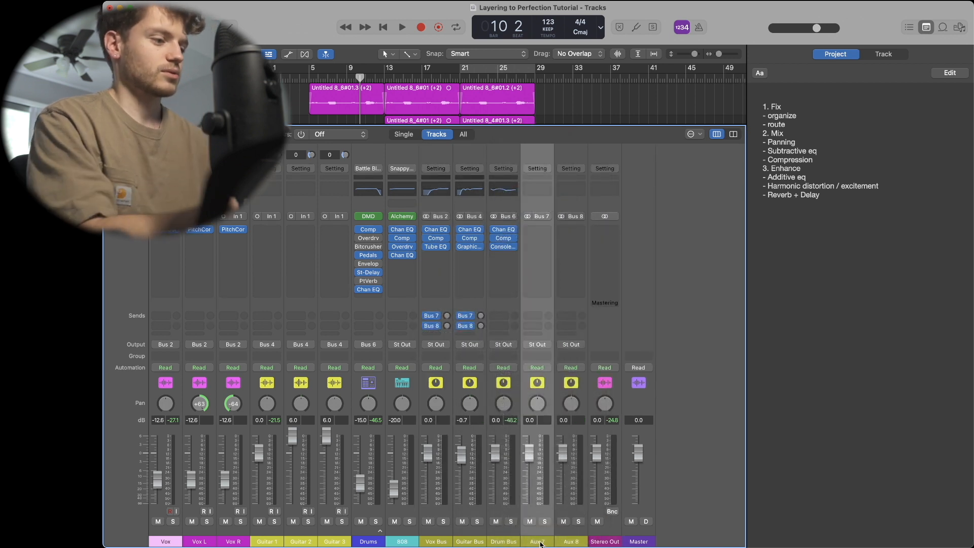
{"action": "double_click", "coordinate": [538, 541]}
{"action": "type", "text": "Reverb"}
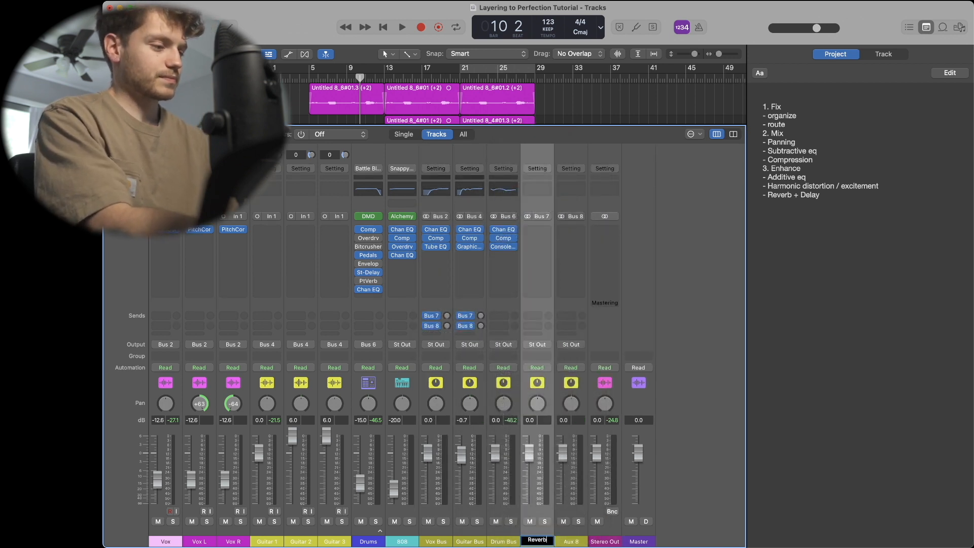
{"action": "key", "text": "Return"}
{"action": "double_click", "coordinate": [569, 541]}
{"action": "type", "text": "Delay"}
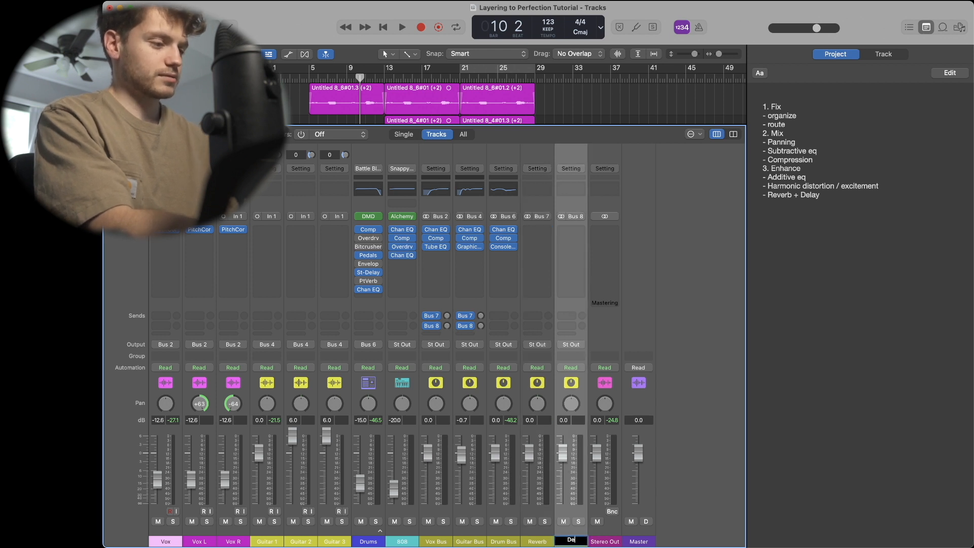
{"action": "key", "text": "Return"}
- Turn on cycle playback and solo the Reverb aux channel
{"action": "left_click", "coordinate": [440, 306]}
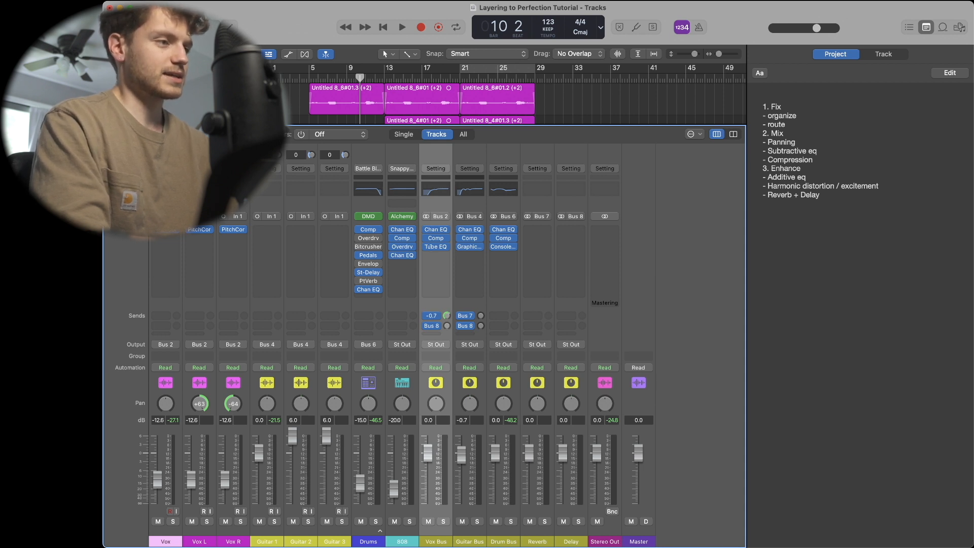
{"action": "key", "text": "c"}
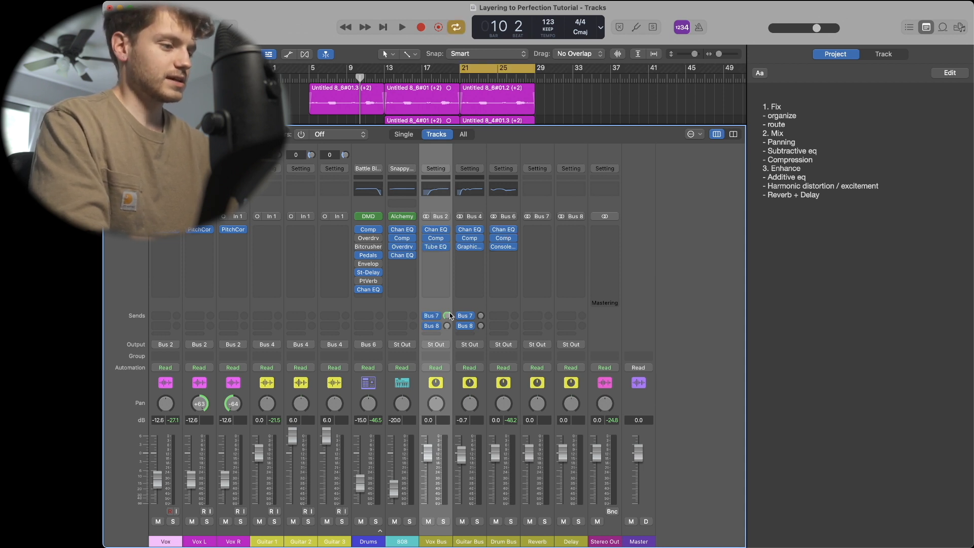
{"action": "left_click", "coordinate": [545, 522]}
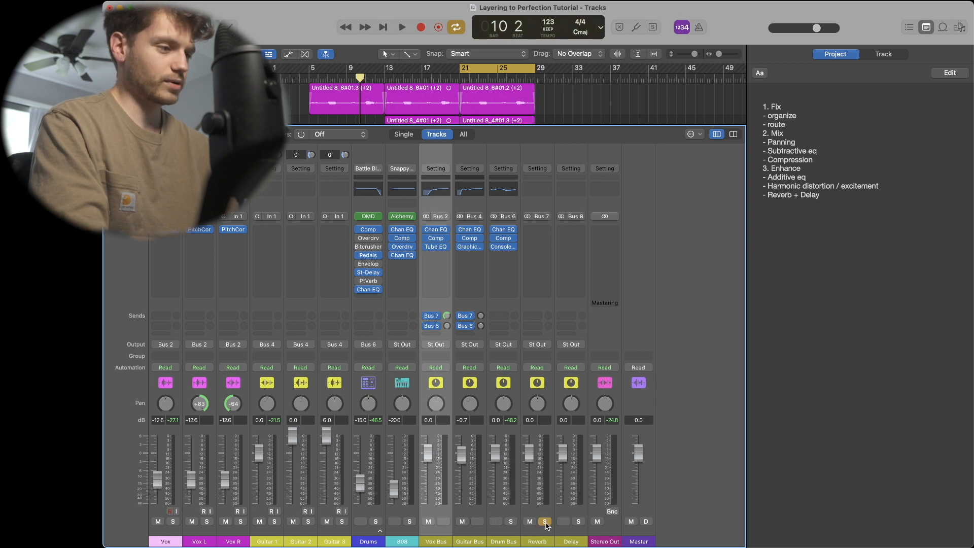
- Insert a stereo ChromaVerb on the Reverb aux channel
{"action": "left_click", "coordinate": [537, 229]}
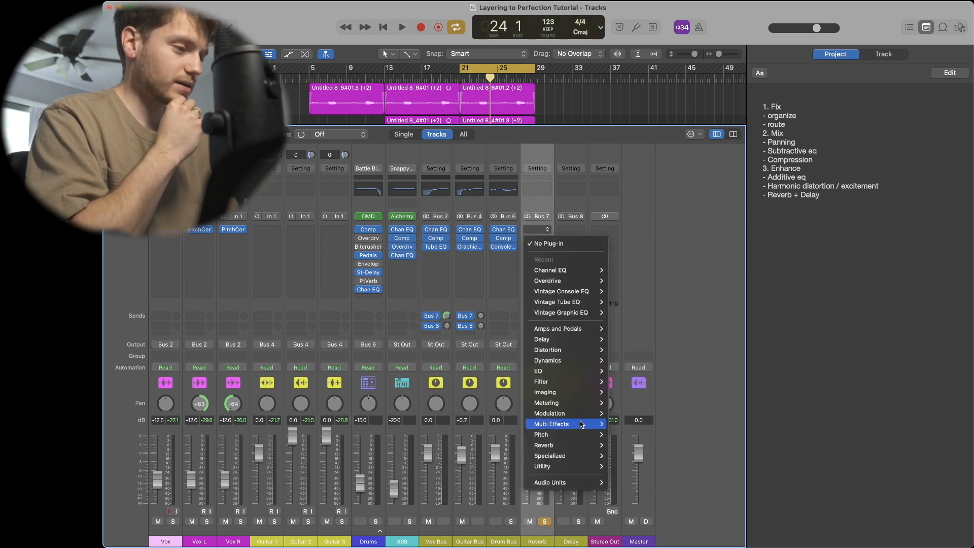
{"action": "mouse_move", "coordinate": [564, 449]}
{"action": "mouse_move", "coordinate": [627, 450]}
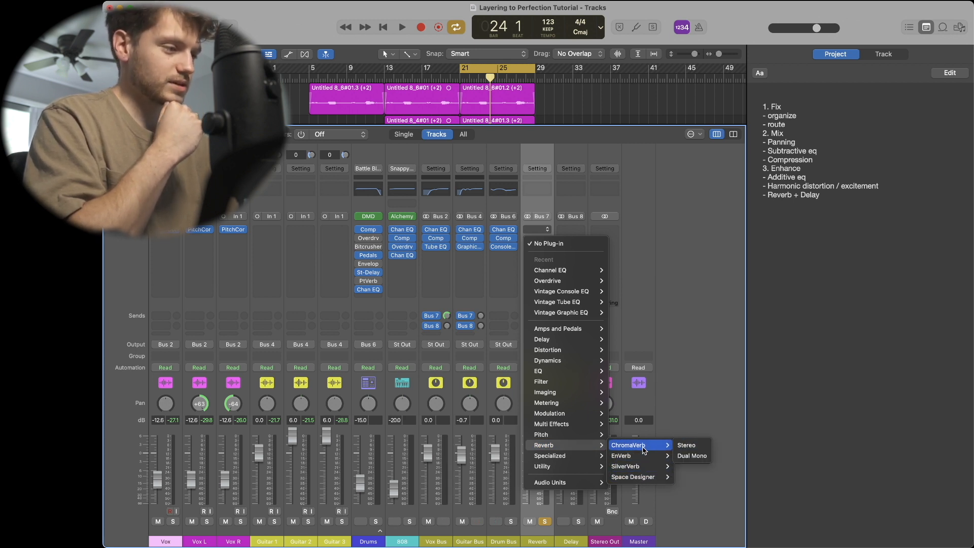
{"action": "left_click", "coordinate": [703, 446]}
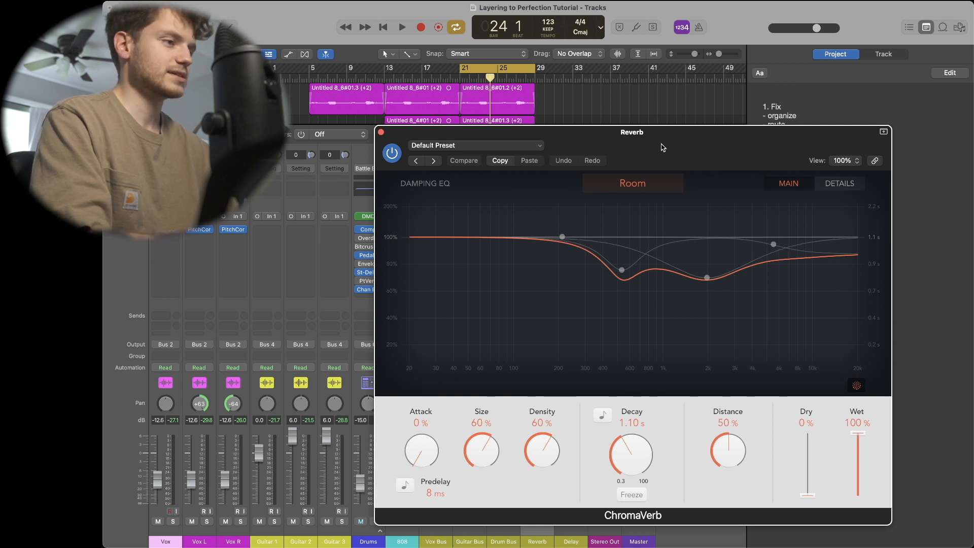
- Start playback and adjust the ChromaVerb decay
{"action": "left_click_drag", "start_coordinate": [662, 148], "coordinate": [448, 111]}
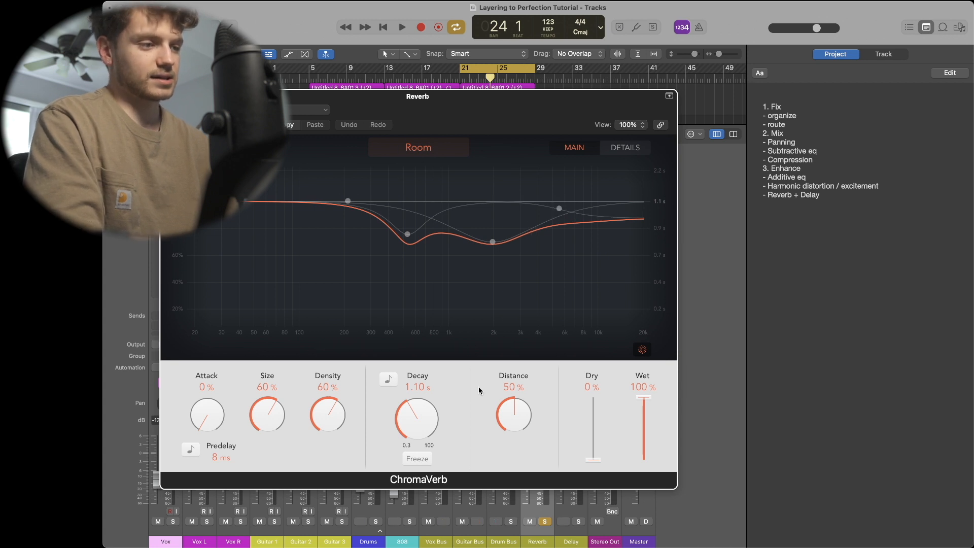
{"action": "key", "text": "space"}
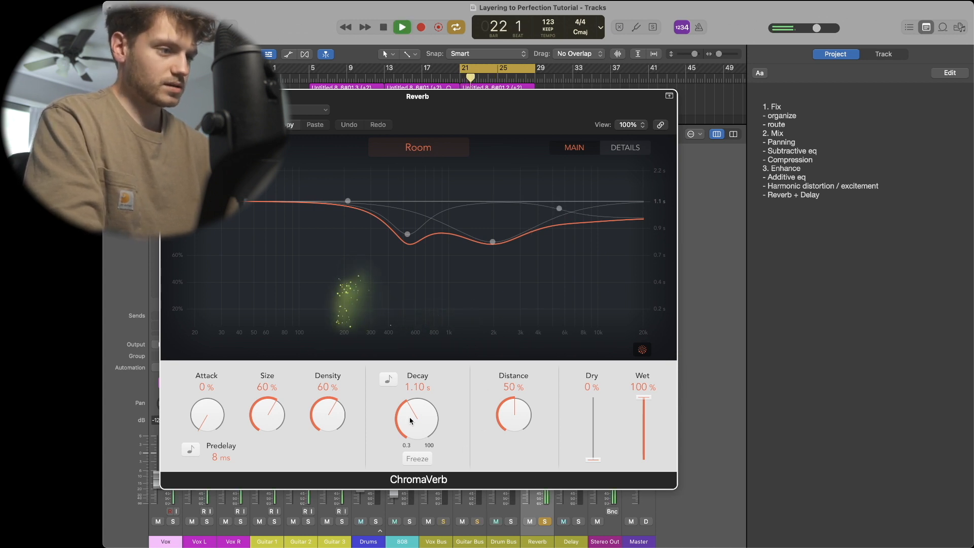
{"action": "left_click_drag", "start_coordinate": [411, 421], "coordinate": [397, 386]}
- Shape the ChromaVerb output EQ with a low cut and a high cut around 7600 Hz
{"action": "left_click", "coordinate": [626, 148]}
{"action": "left_click_drag", "start_coordinate": [345, 255], "coordinate": [333, 264]}
{"action": "left_click_drag", "start_coordinate": [206, 234], "coordinate": [336, 223]}
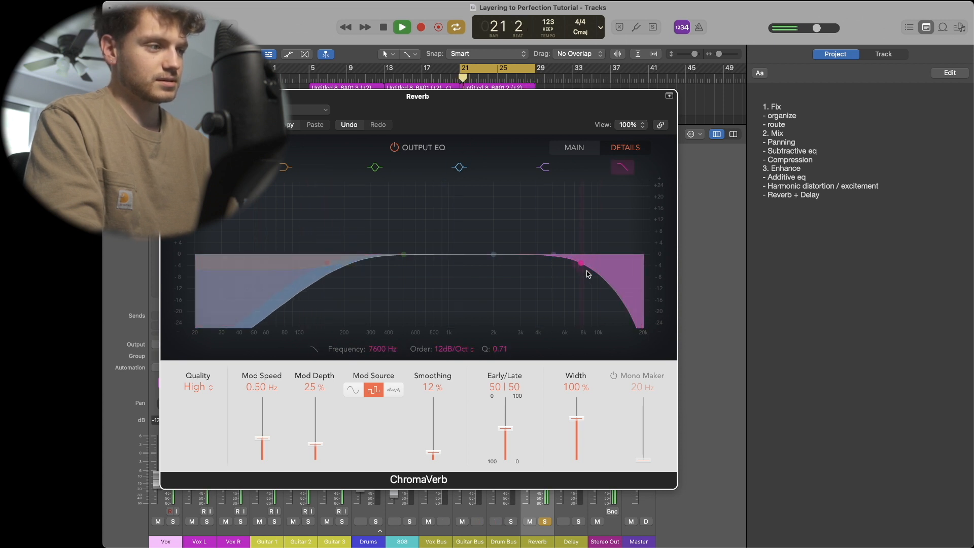
- Close the reverb window and solo the Vox Bus and Guitar Bus channels
{"action": "key", "text": "super+w"}
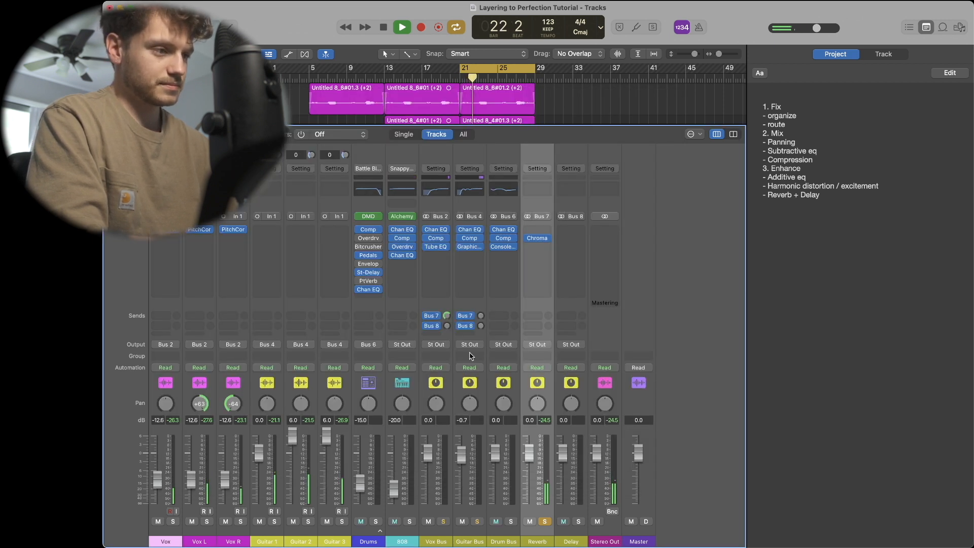
{"action": "left_click", "coordinate": [446, 521]}
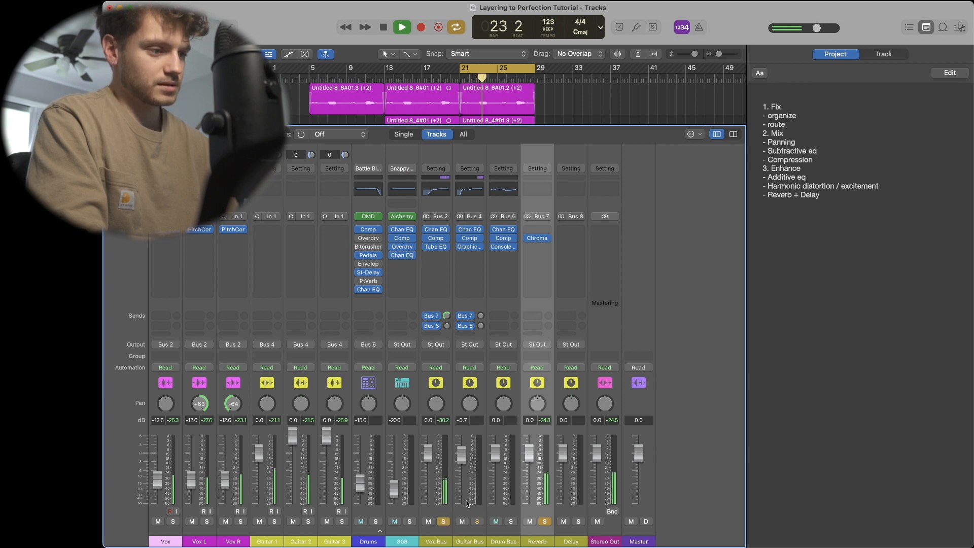
{"action": "left_click", "coordinate": [475, 522]}
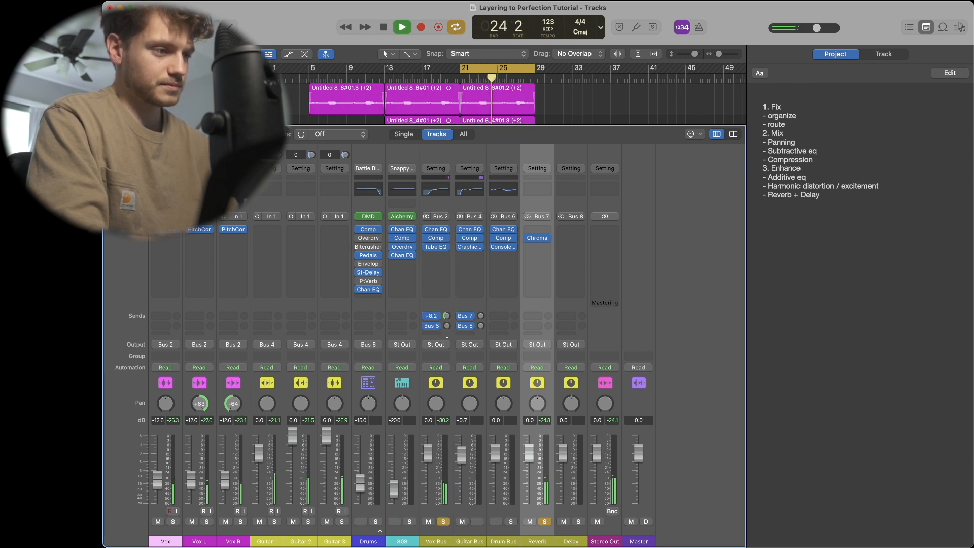
- Stop playback and set the Vox Bus send to Bus 8 to 0 dB
{"action": "key", "text": "space"}
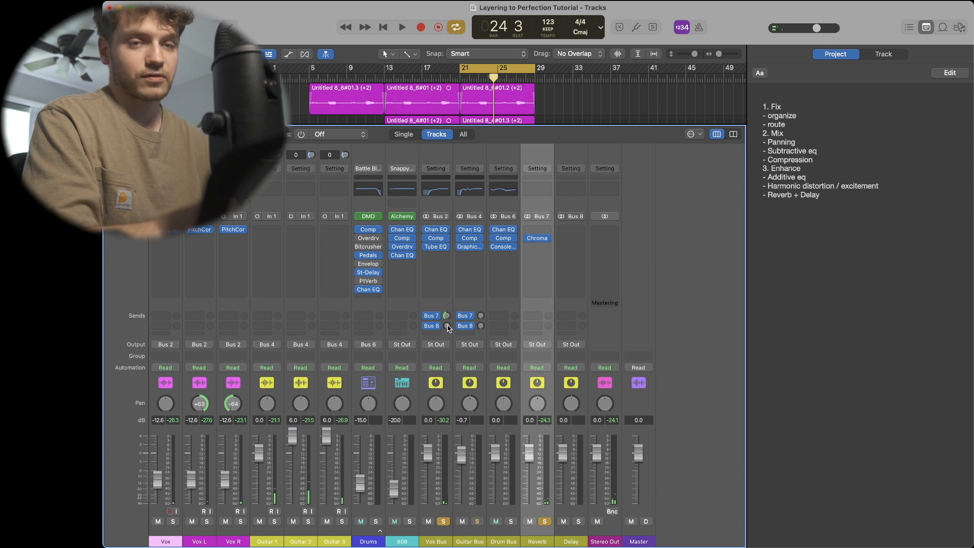
{"action": "double_click", "coordinate": [448, 326]}
{"action": "type", "text": "0"}
{"action": "key", "text": "Return"}
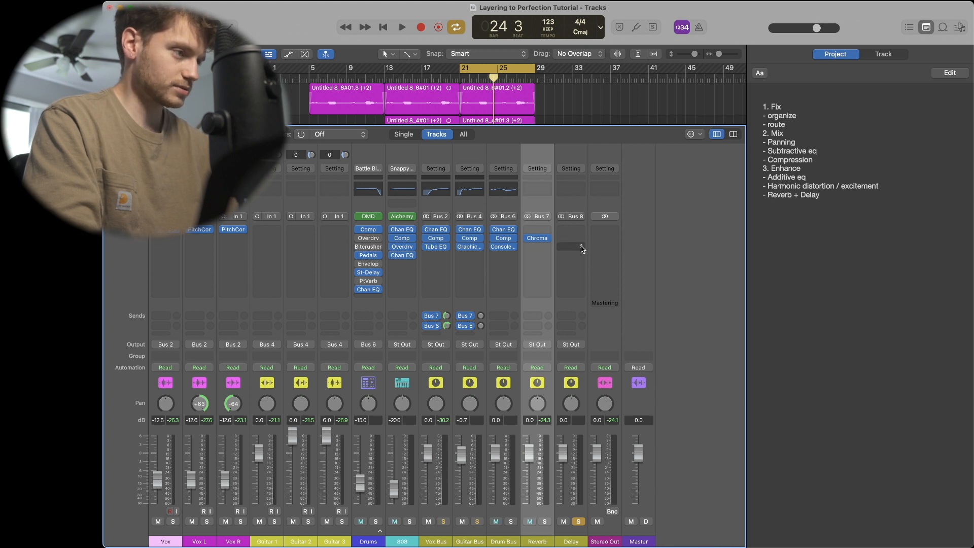
- Insert a stereo Stereo Delay on the Delay aux channel
{"action": "left_click", "coordinate": [577, 541]}
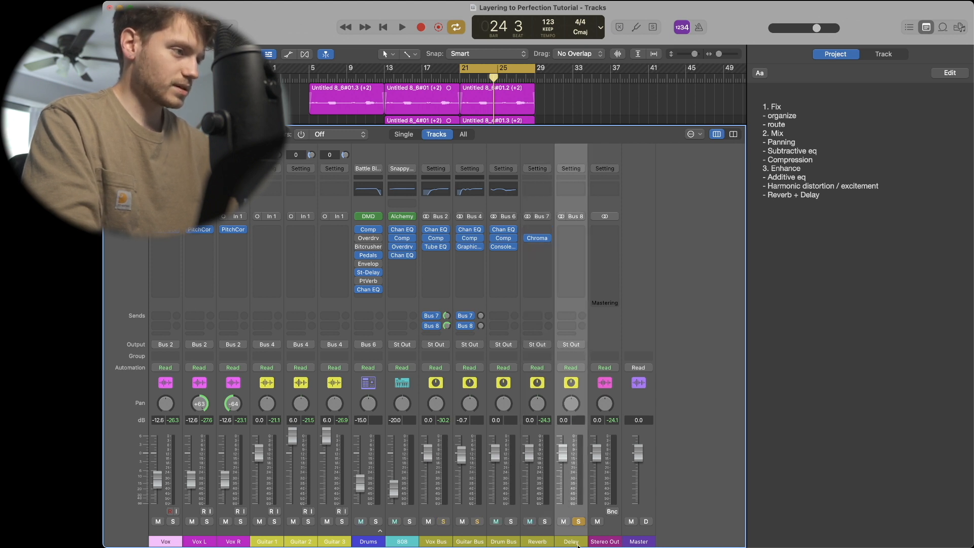
{"action": "left_click", "coordinate": [572, 281]}
{"action": "mouse_move", "coordinate": [590, 372]}
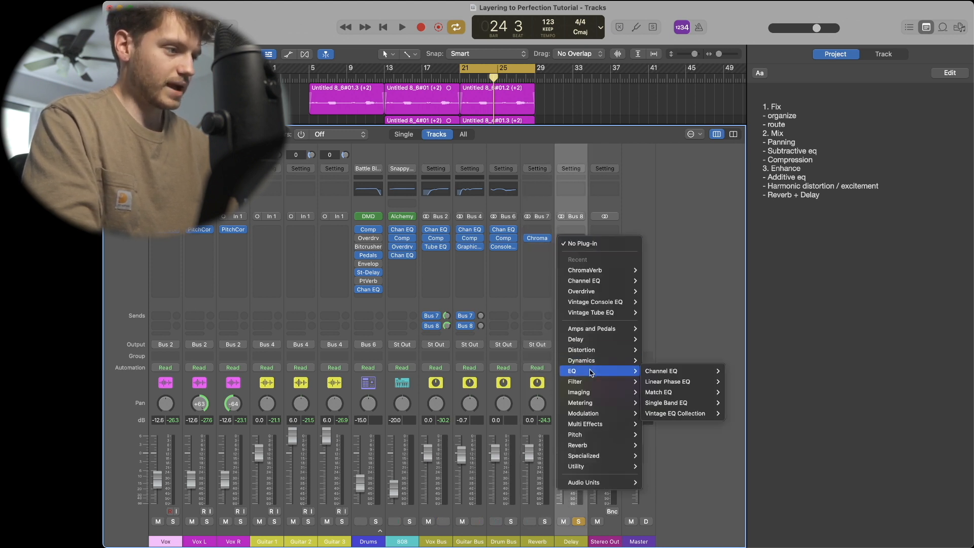
{"action": "mouse_move", "coordinate": [589, 339]}
{"action": "mouse_move", "coordinate": [670, 371]}
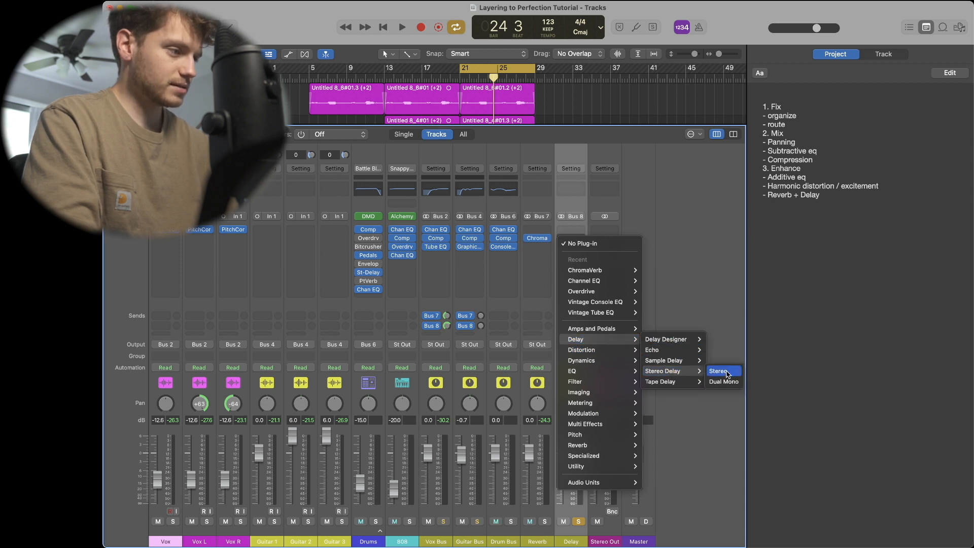
{"action": "left_click", "coordinate": [727, 374]}
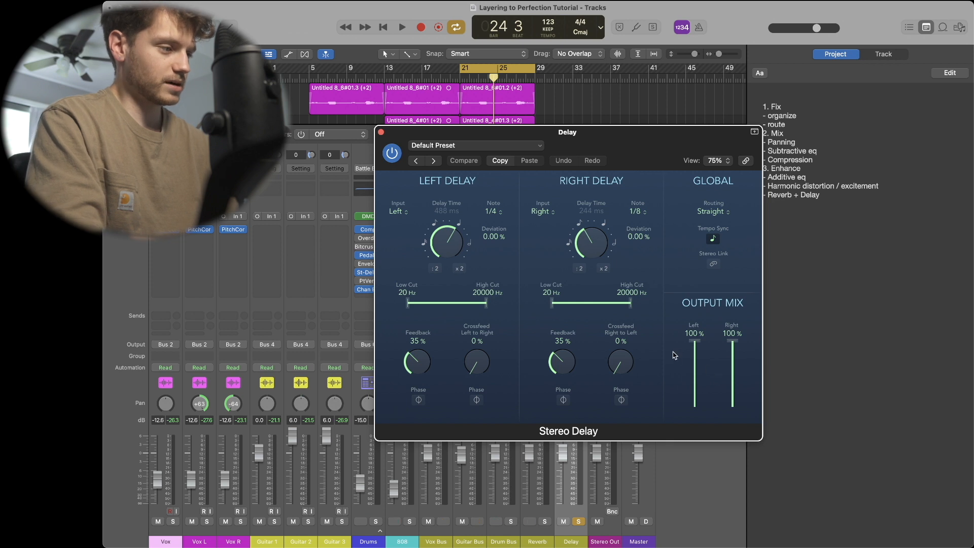
- Start playback and link the Stereo Delay's left and right settings
{"action": "key", "text": "space"}
{"action": "left_click_drag", "start_coordinate": [553, 303], "coordinate": [520, 305]}
{"action": "left_click", "coordinate": [715, 265]}
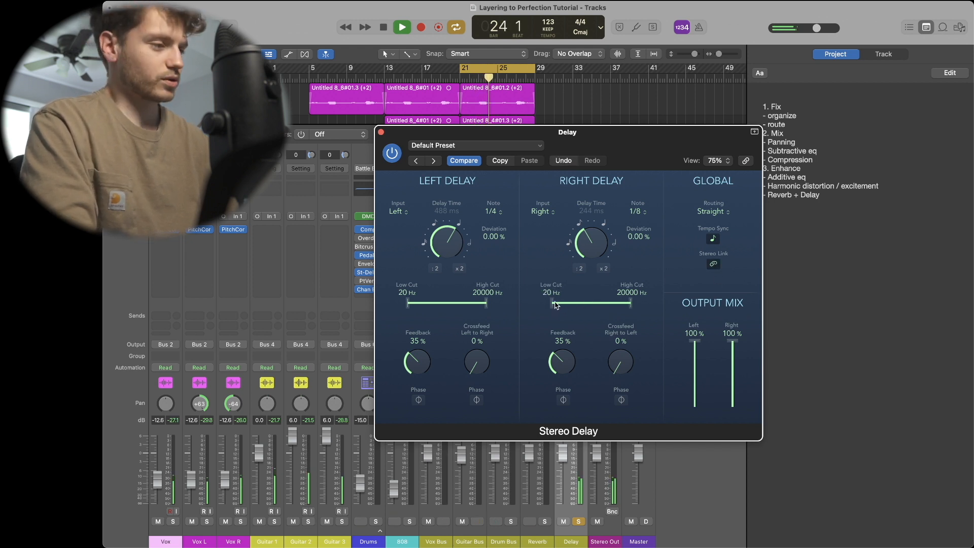
- Set the delay's cut filters to 770 Hz and 2300 Hz and the notes to 1/2 and 1/4 triplets
{"action": "left_click_drag", "start_coordinate": [552, 303], "coordinate": [603, 305]}
{"action": "left_click_drag", "start_coordinate": [589, 242], "coordinate": [584, 222]}
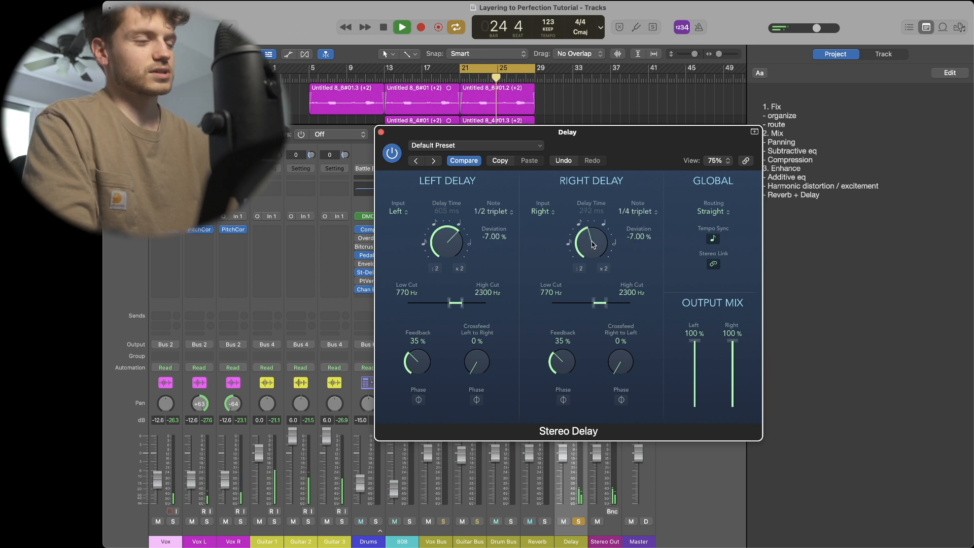
- Close the Stereo Delay window, solo the Vox Bus, and nudge its send to Bus 8 up slightly
{"action": "left_click", "coordinate": [380, 133]}
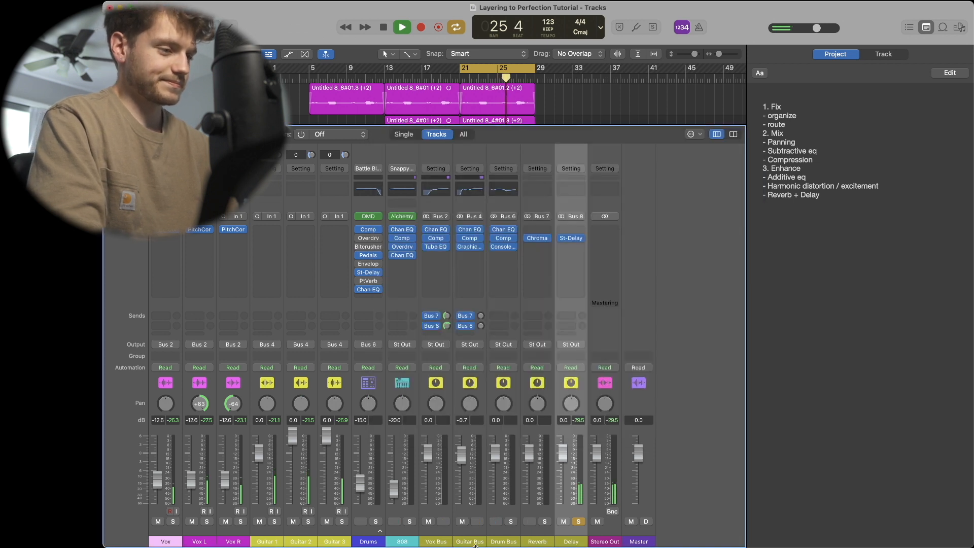
{"action": "left_click", "coordinate": [444, 521]}
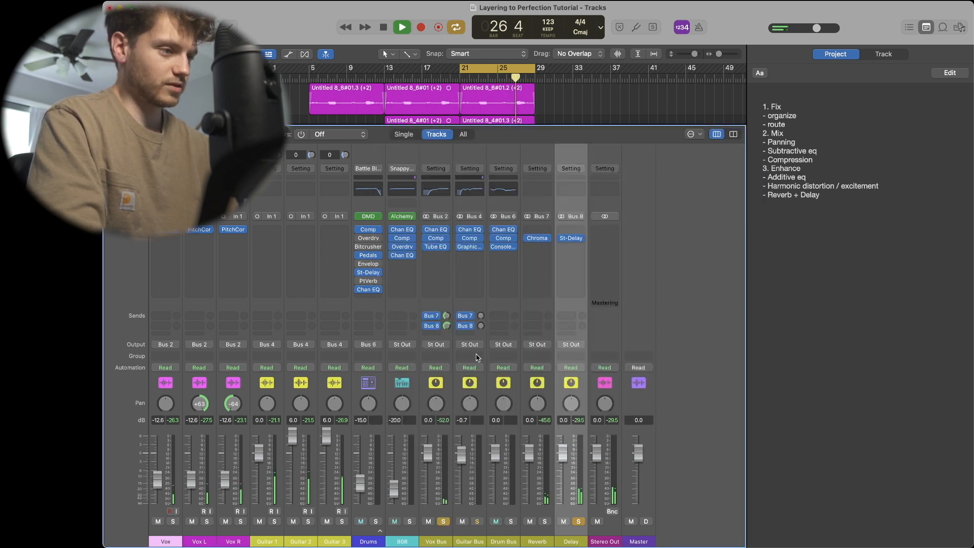
{"action": "left_click_drag", "start_coordinate": [448, 327], "coordinate": [447, 318]}
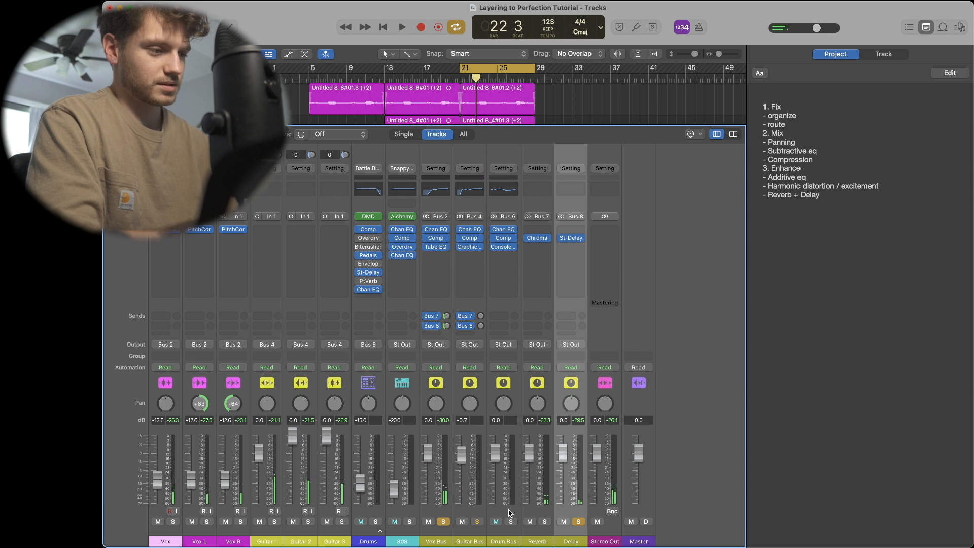
- Unsolo the Delay and Vox Bus channels and select the Drum Bus channel
{"action": "left_click", "coordinate": [578, 521]}
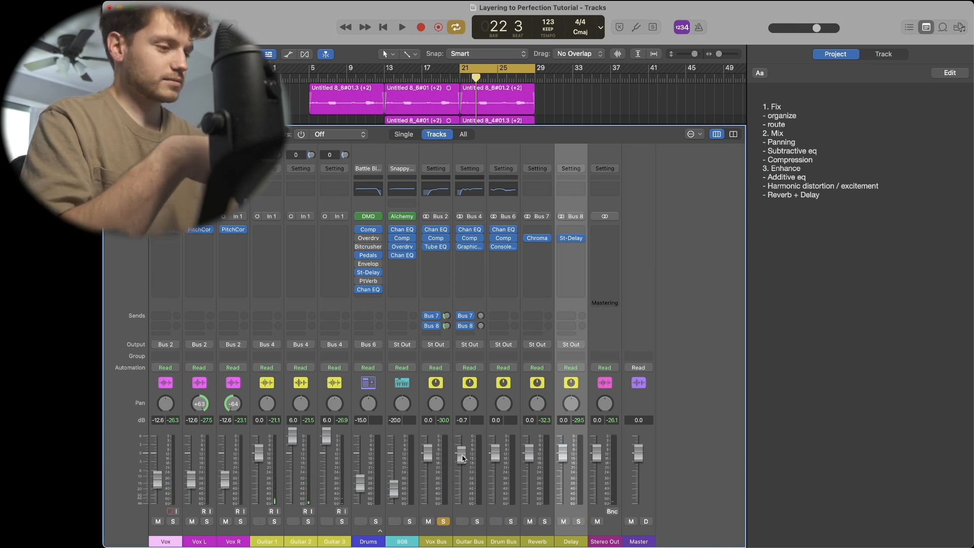
{"action": "left_click", "coordinate": [443, 522]}
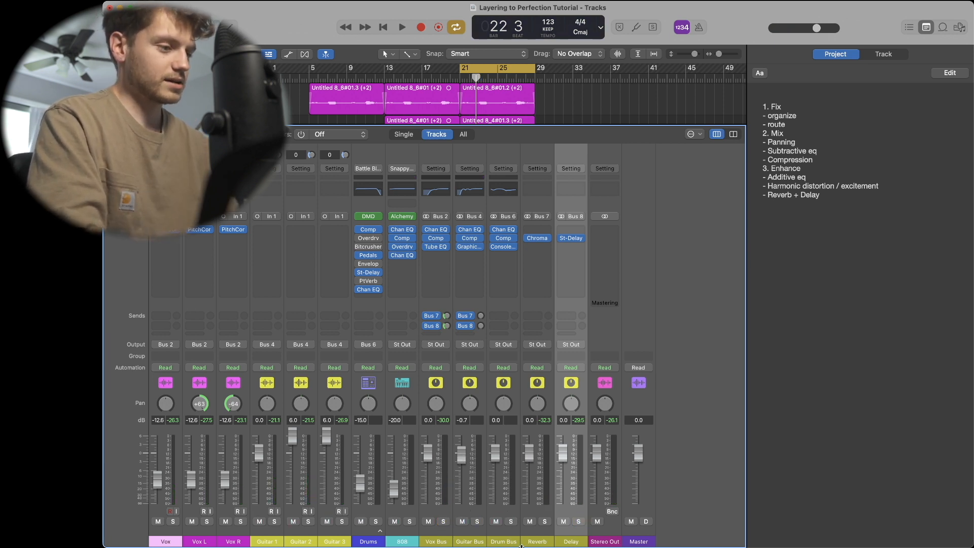
{"action": "left_click", "coordinate": [502, 542]}
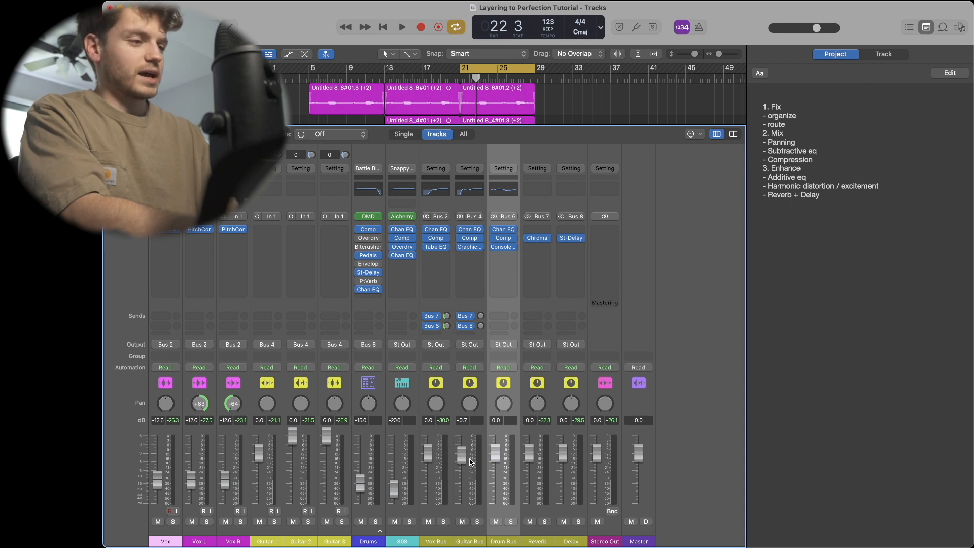
- Start playback and adjust the Guitar Bus send levels to Bus 7 and Bus 8
{"action": "key", "text": "space"}
{"action": "mouse_move", "coordinate": [480, 316]}
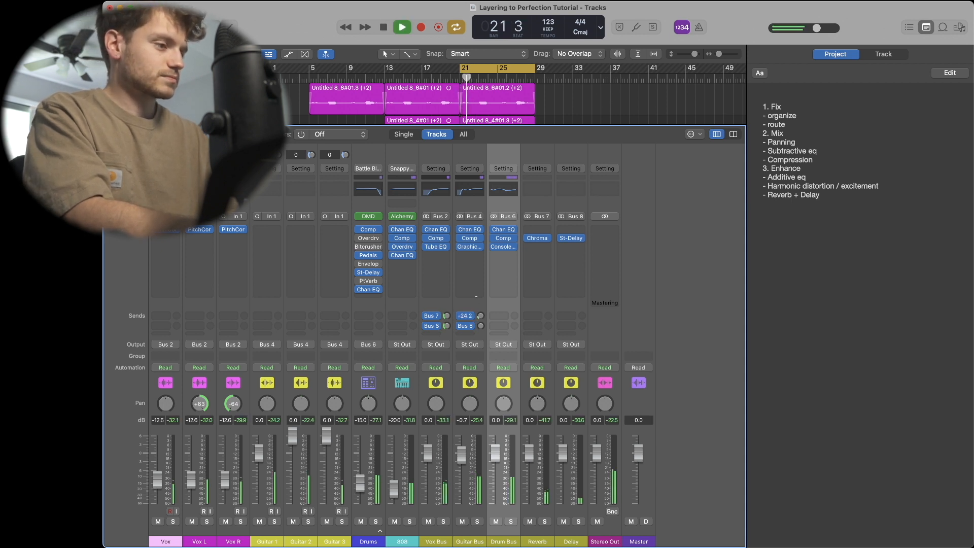
{"action": "left_click_drag", "start_coordinate": [472, 287], "coordinate": [473, 297]}
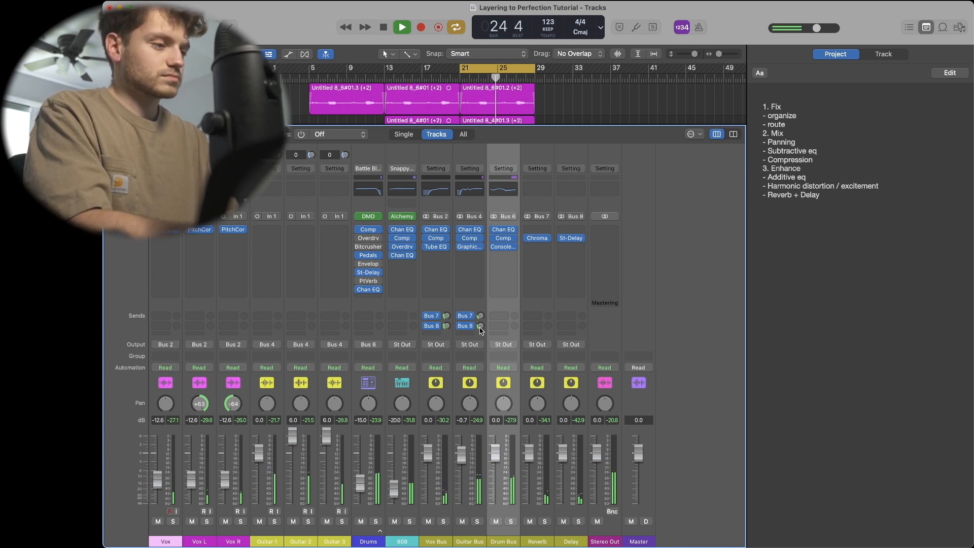
{"action": "left_click_drag", "start_coordinate": [480, 328], "coordinate": [481, 327]}
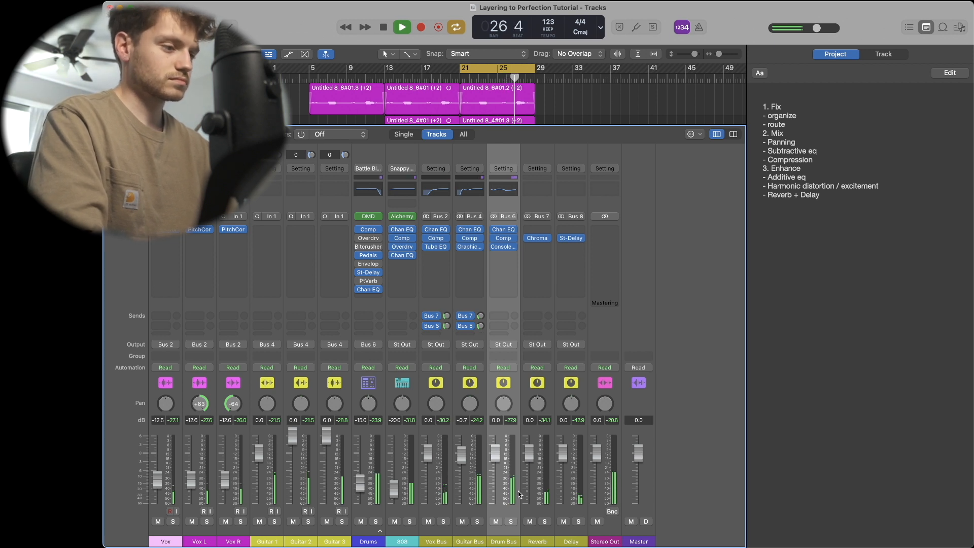
- Lower the Drum Bus fader to -0.6 dB, stop playback, and close the mixer
{"action": "left_click_drag", "start_coordinate": [495, 456], "coordinate": [494, 457]}
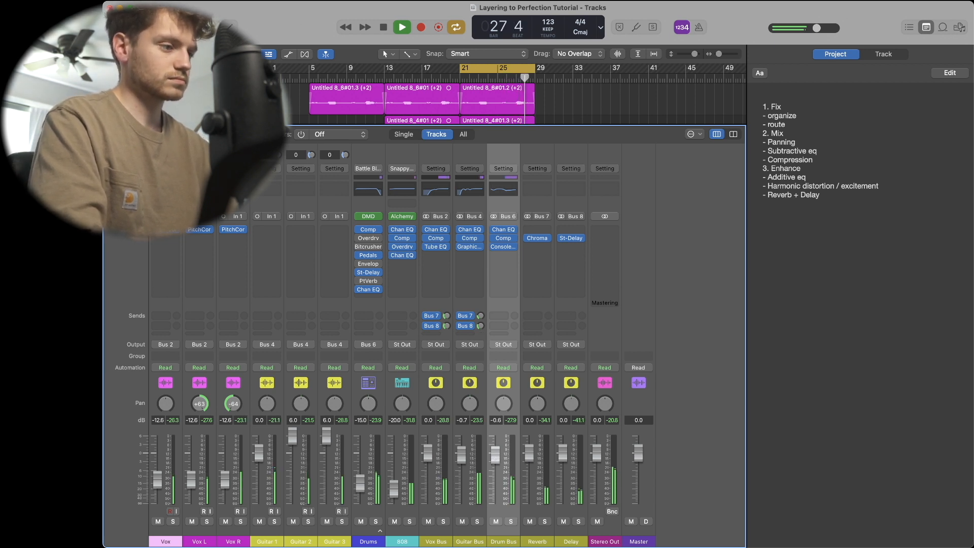
{"action": "key", "text": "space"}
{"action": "key", "text": "x"}
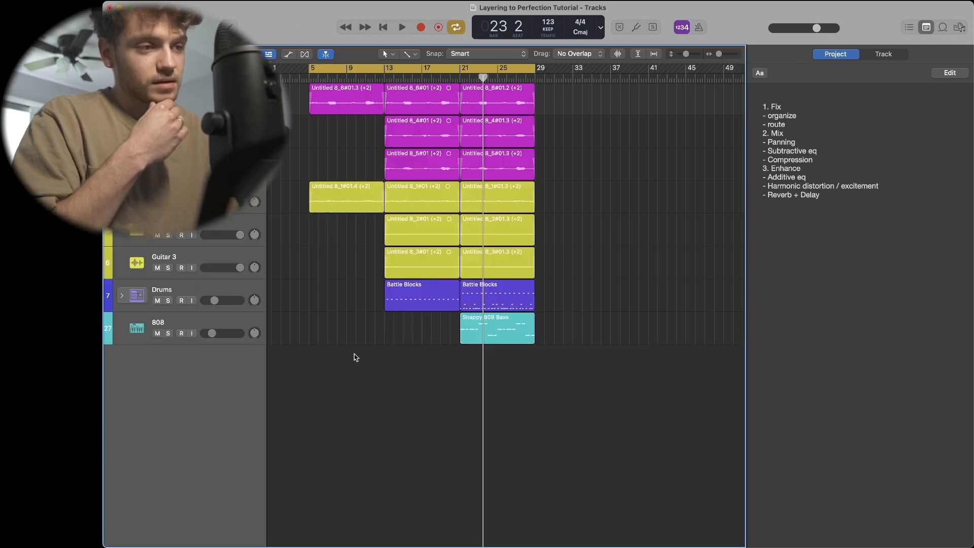